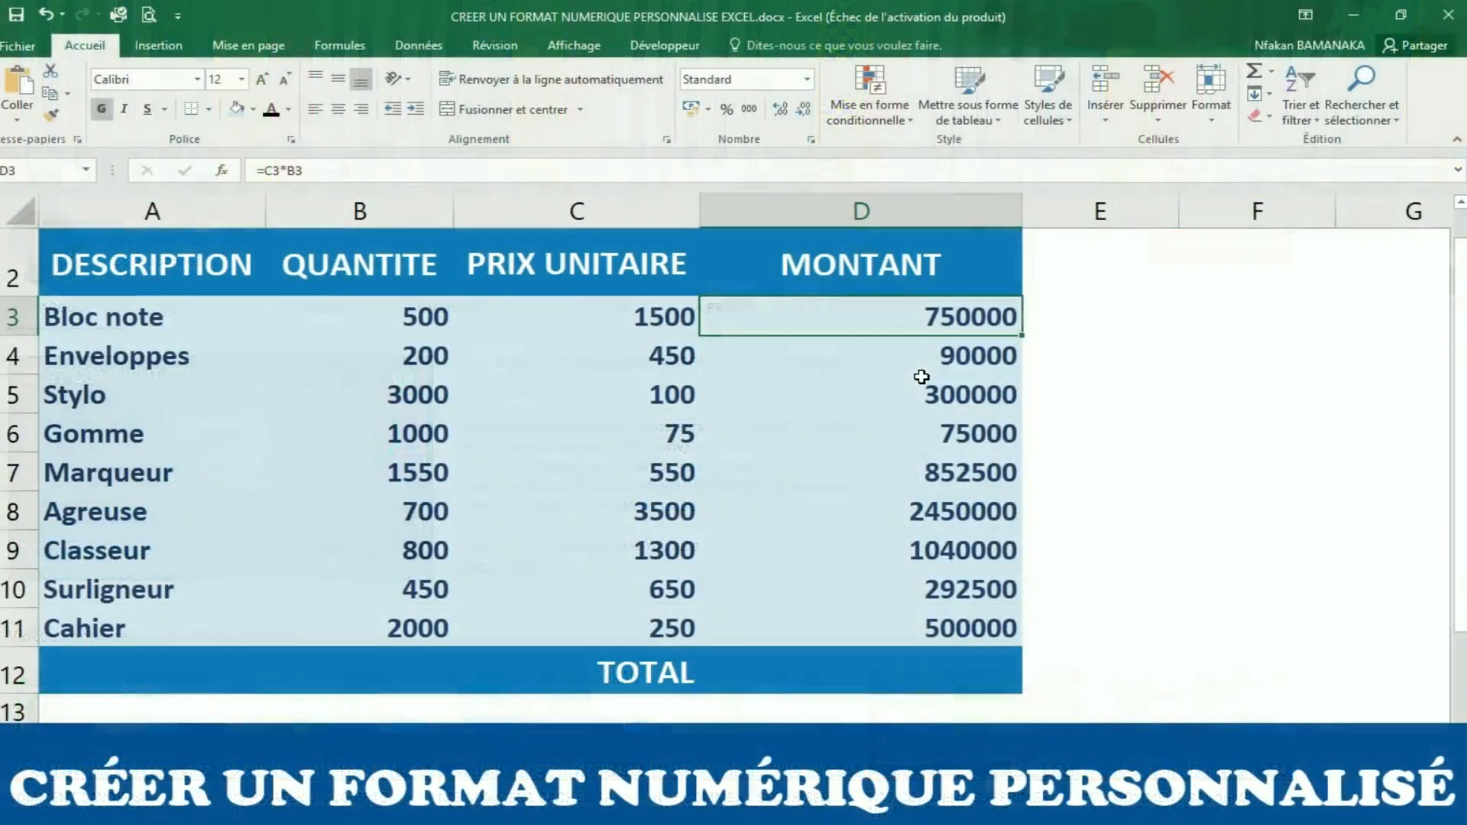
Step: Apply the euro accounting format and then the Anglais (États-Unis) dollar format to the MONTANT amounts in D3:D11
drag(925, 321, 925, 600)
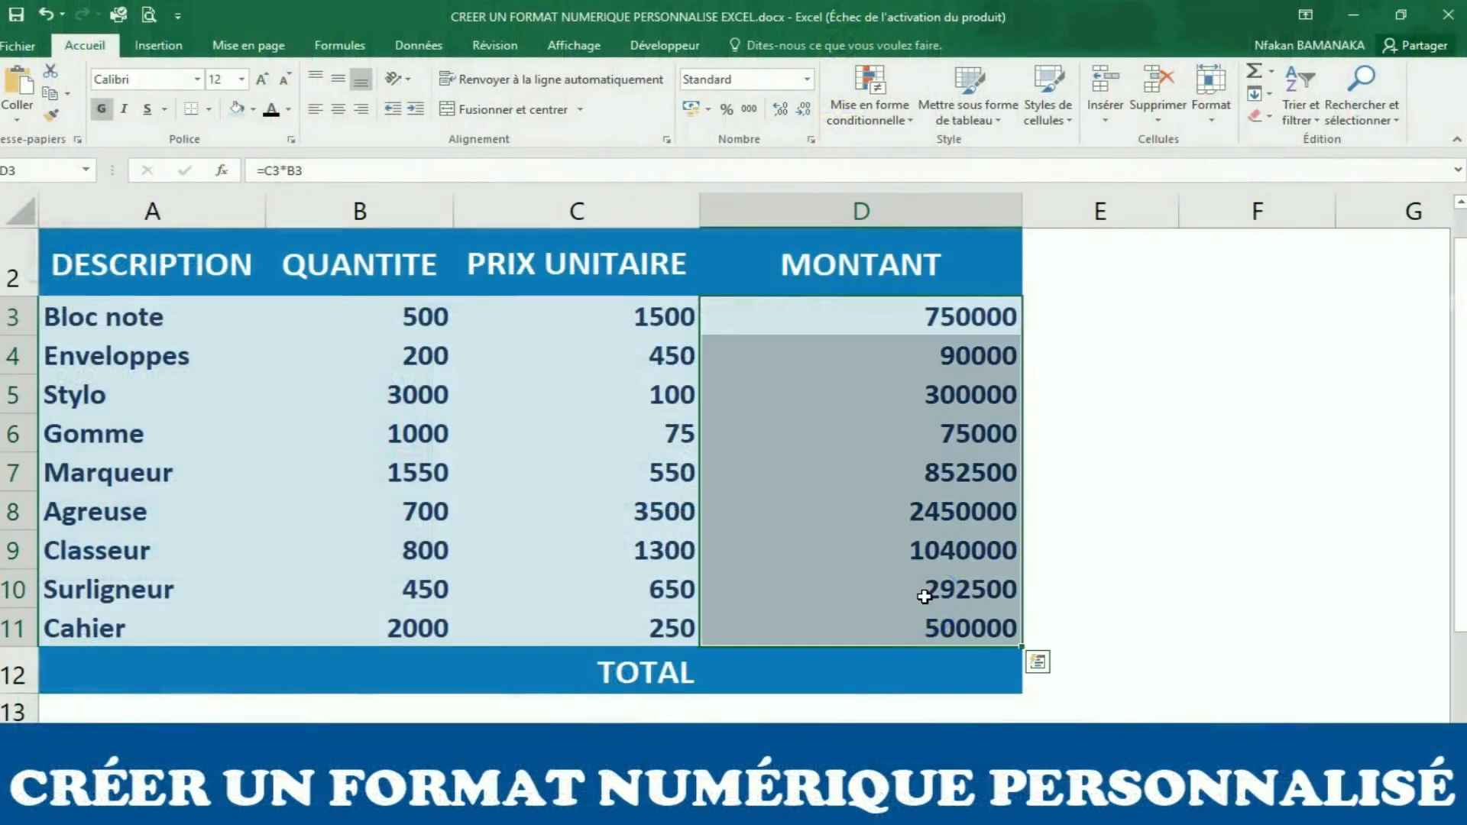
click(700, 117)
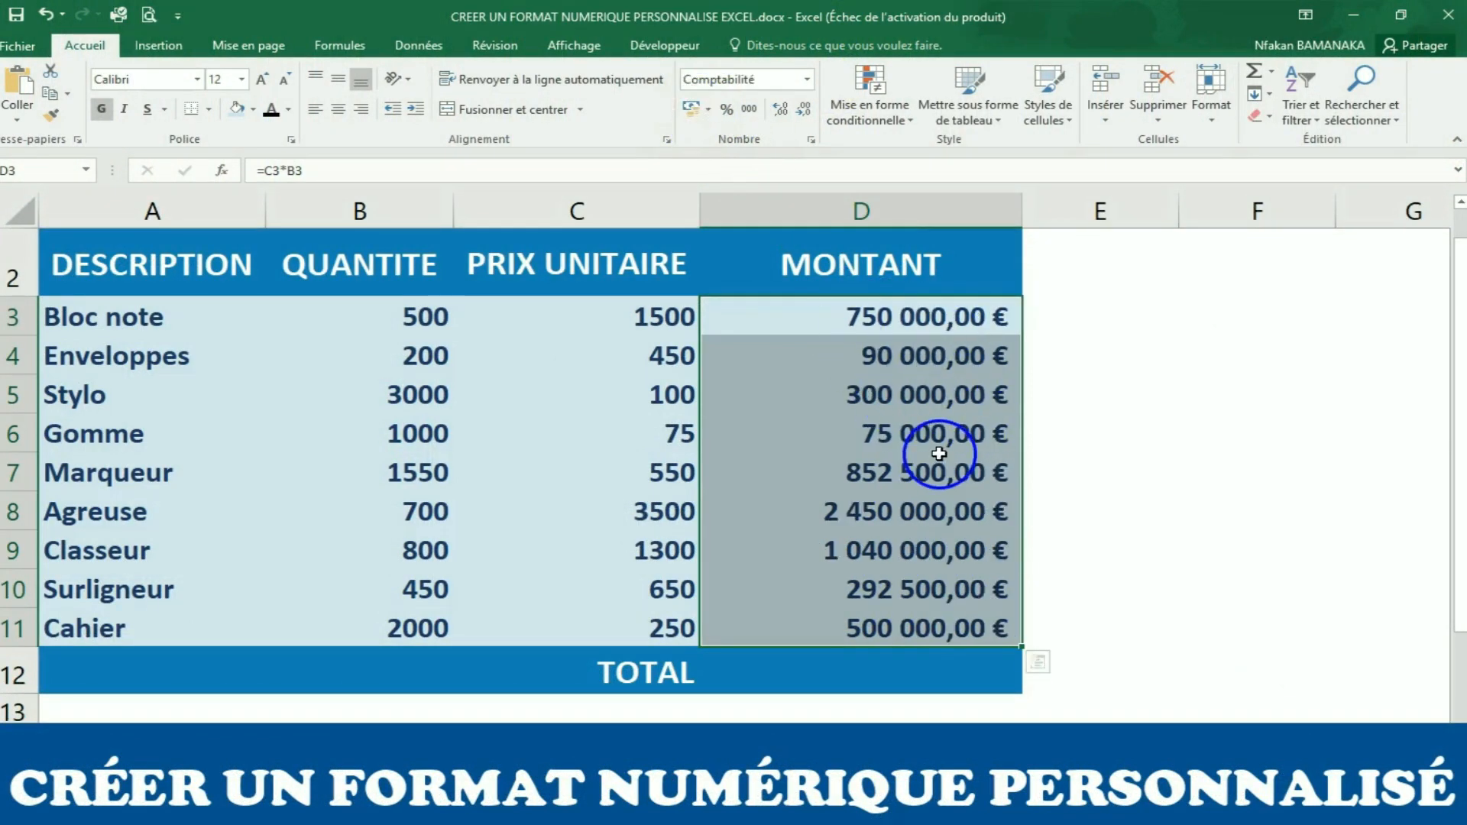
click(703, 116)
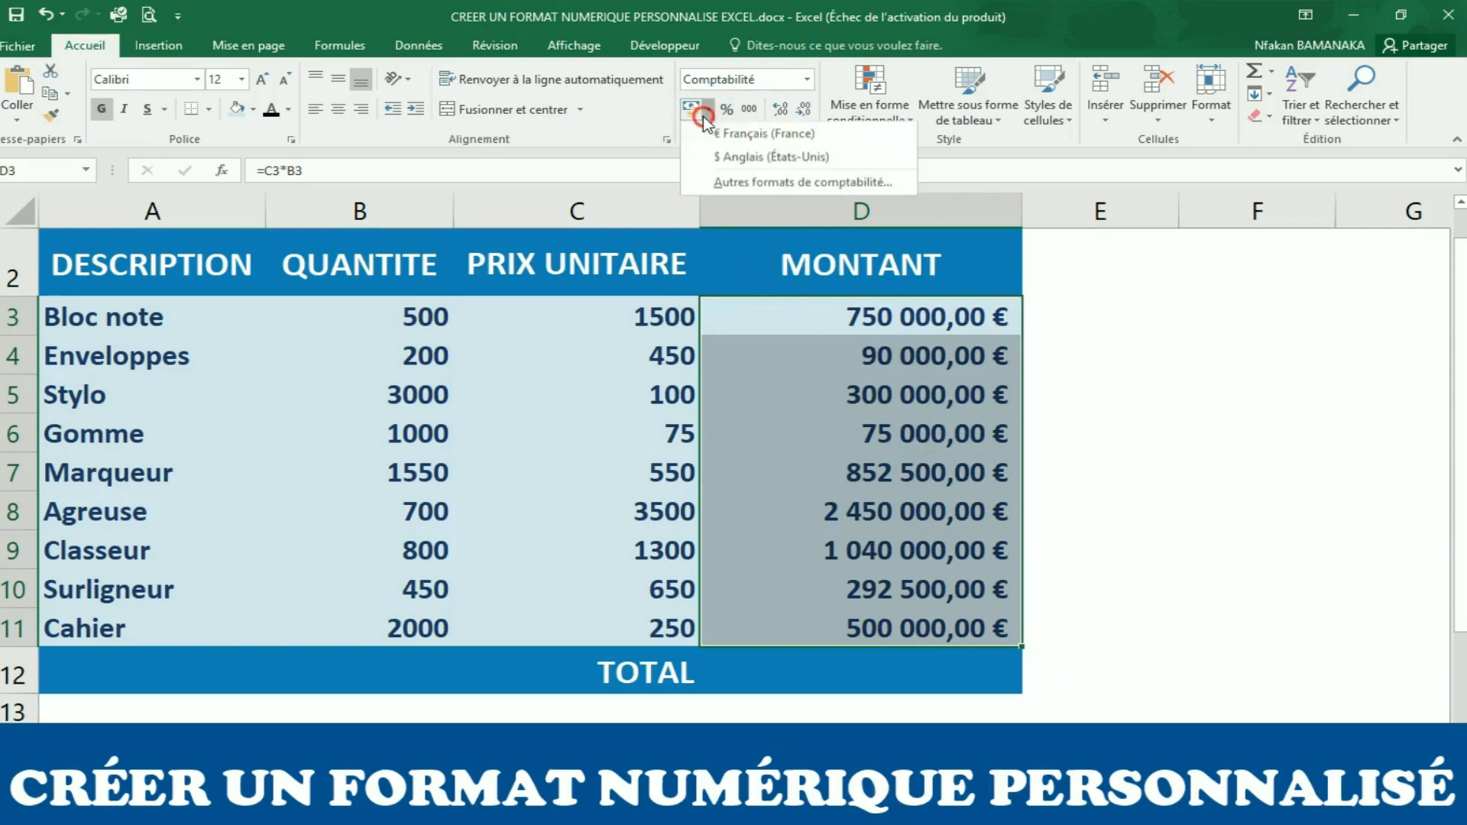
click(740, 156)
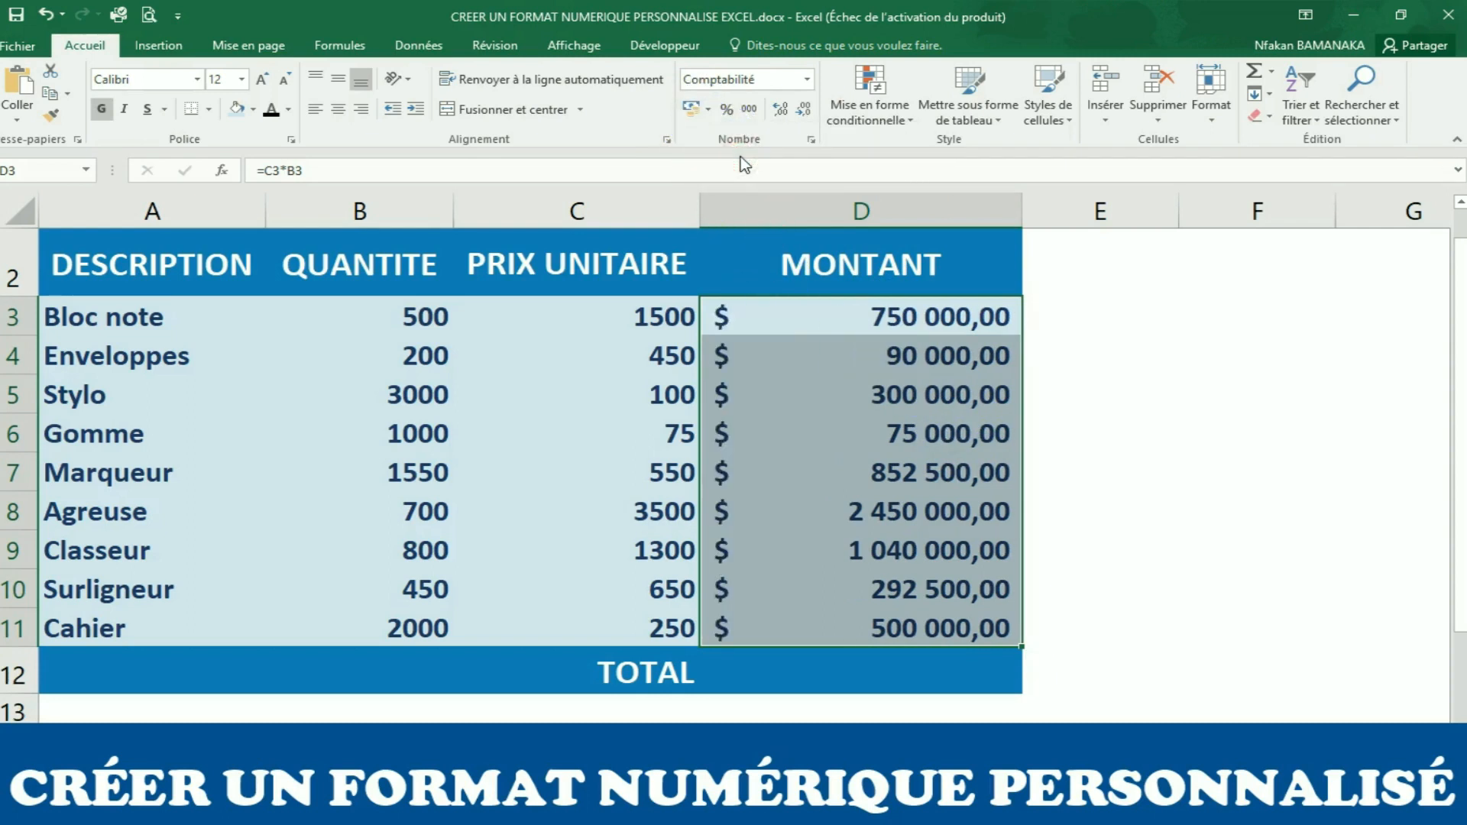
click(741, 165)
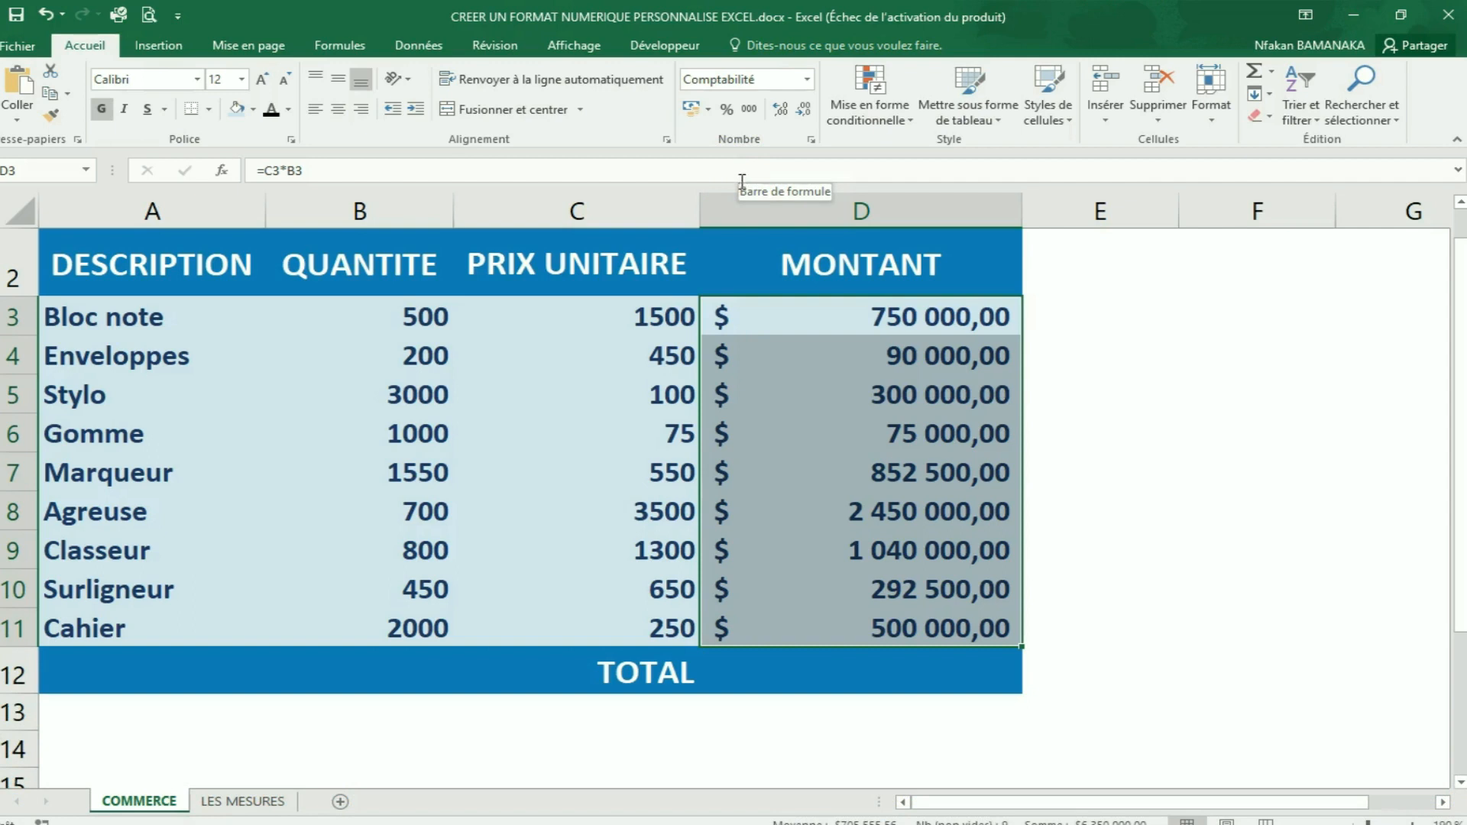
click(553, 115)
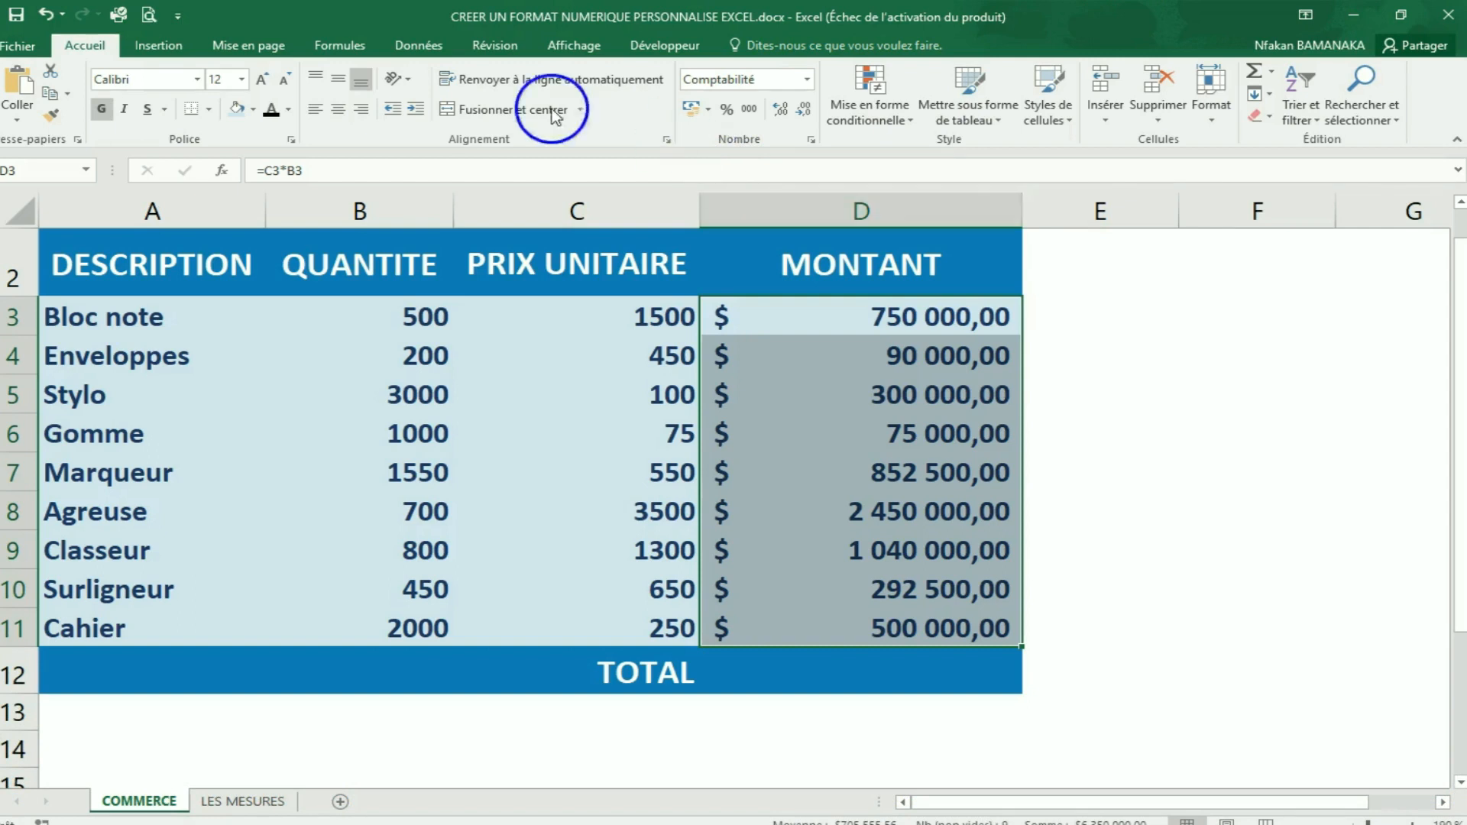
Step: Undo both accounting formats on the MONTANT amounts
click(47, 15)
click(48, 16)
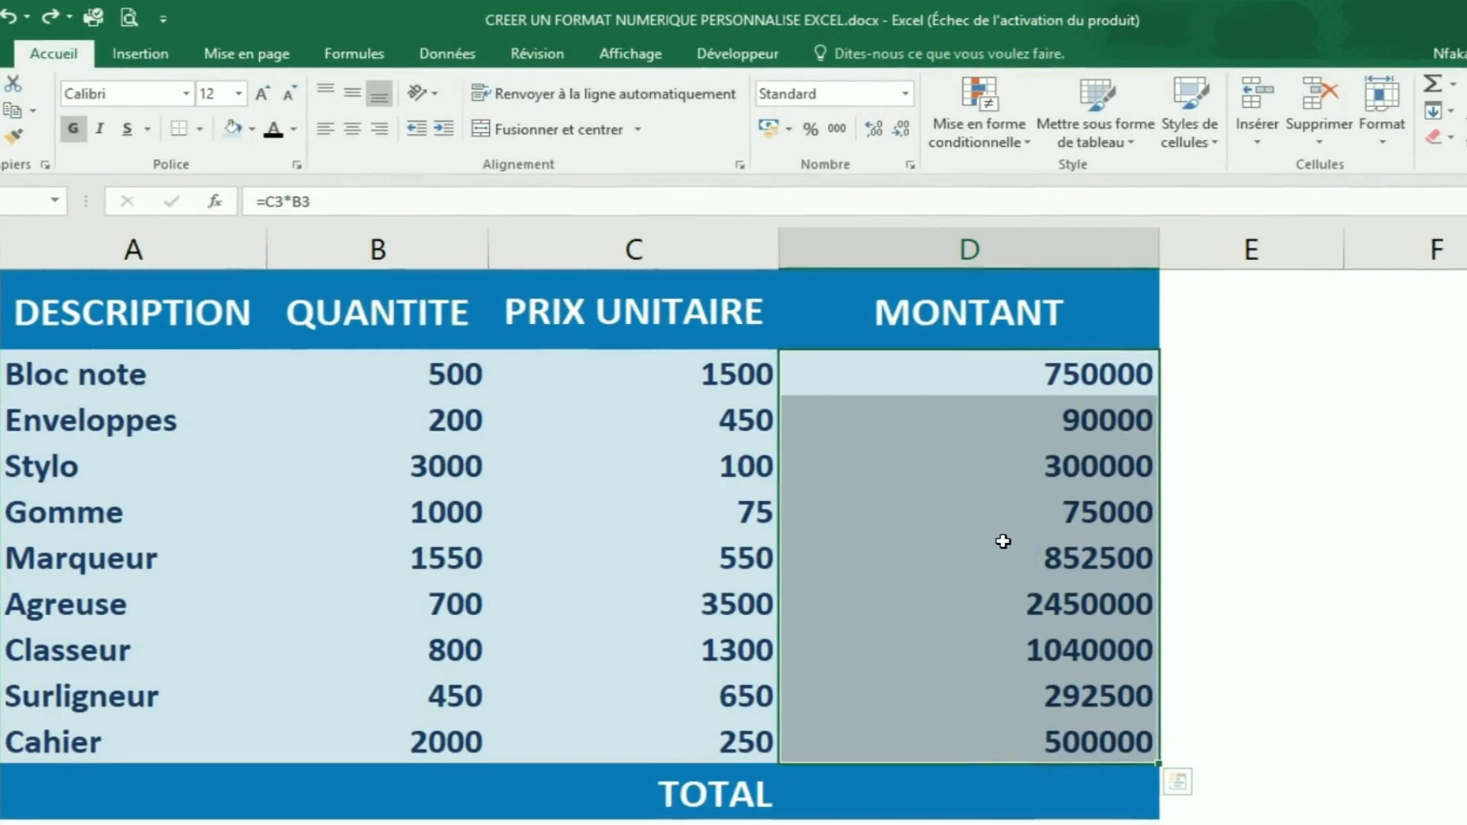
Step: Open the cell format settings for the MONTANT cells D3:D12 and choose the Personnalisée number category
drag(1018, 368, 1055, 780)
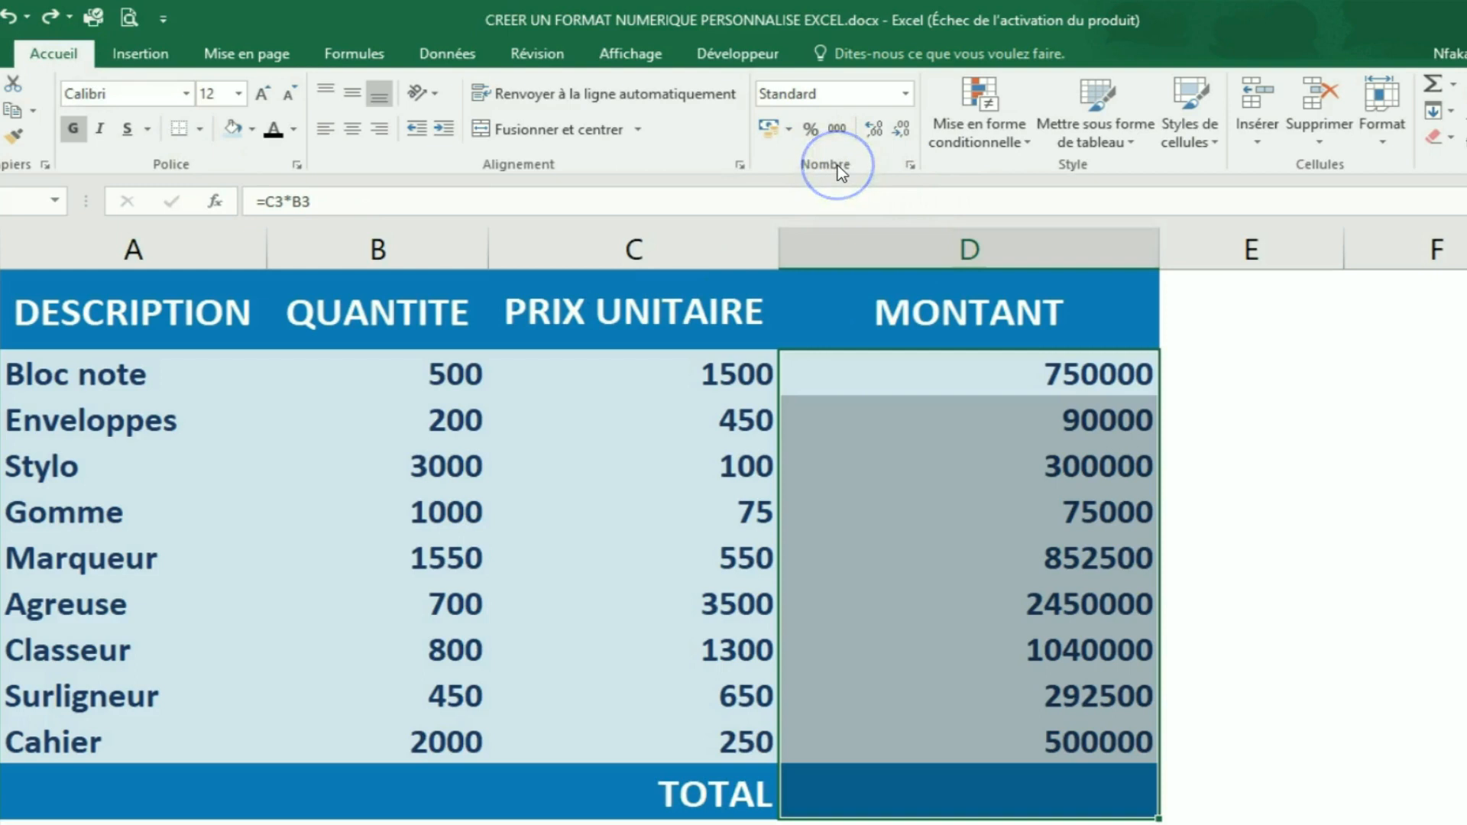
click(907, 94)
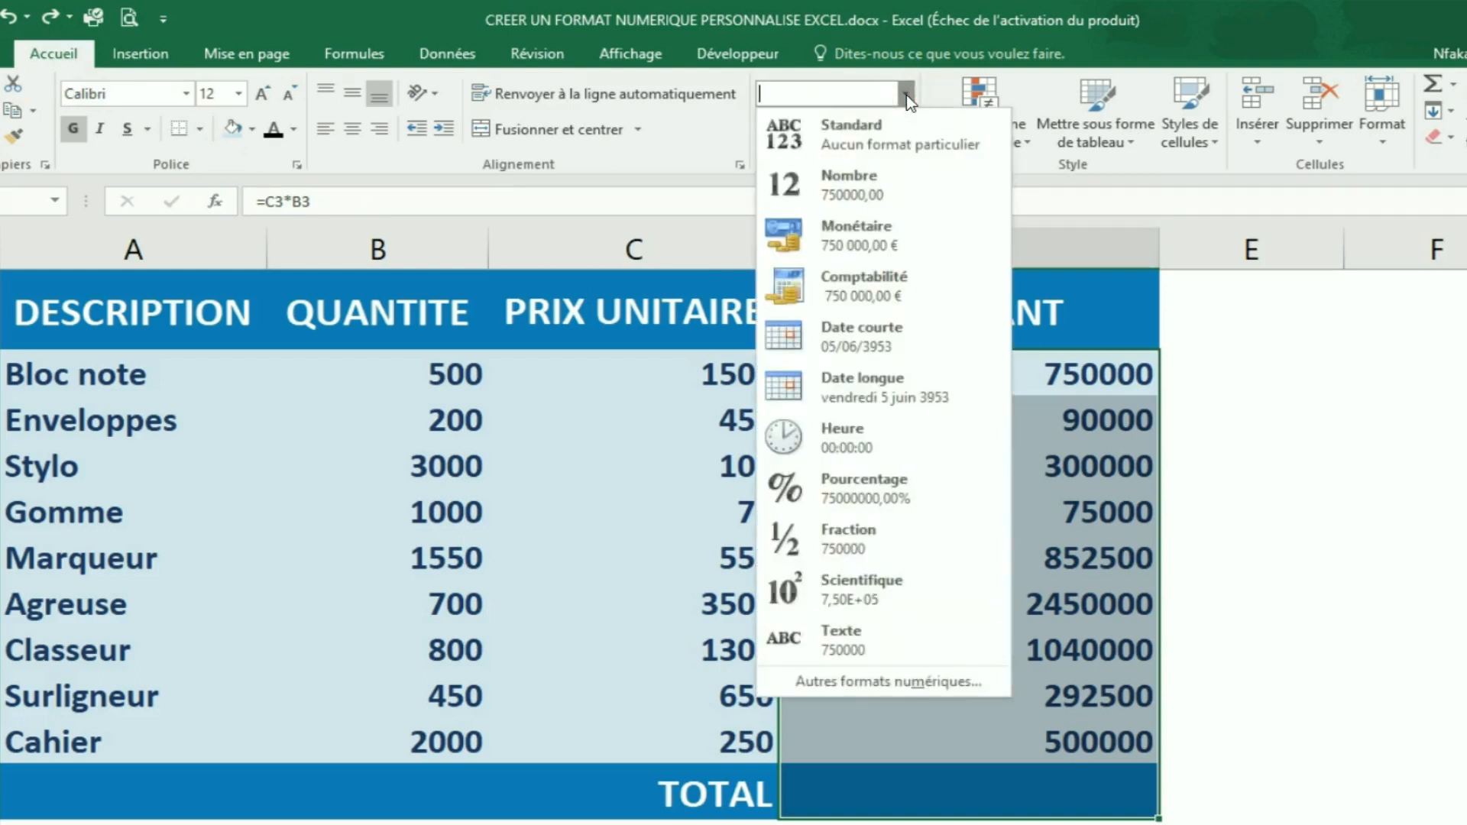
click(834, 686)
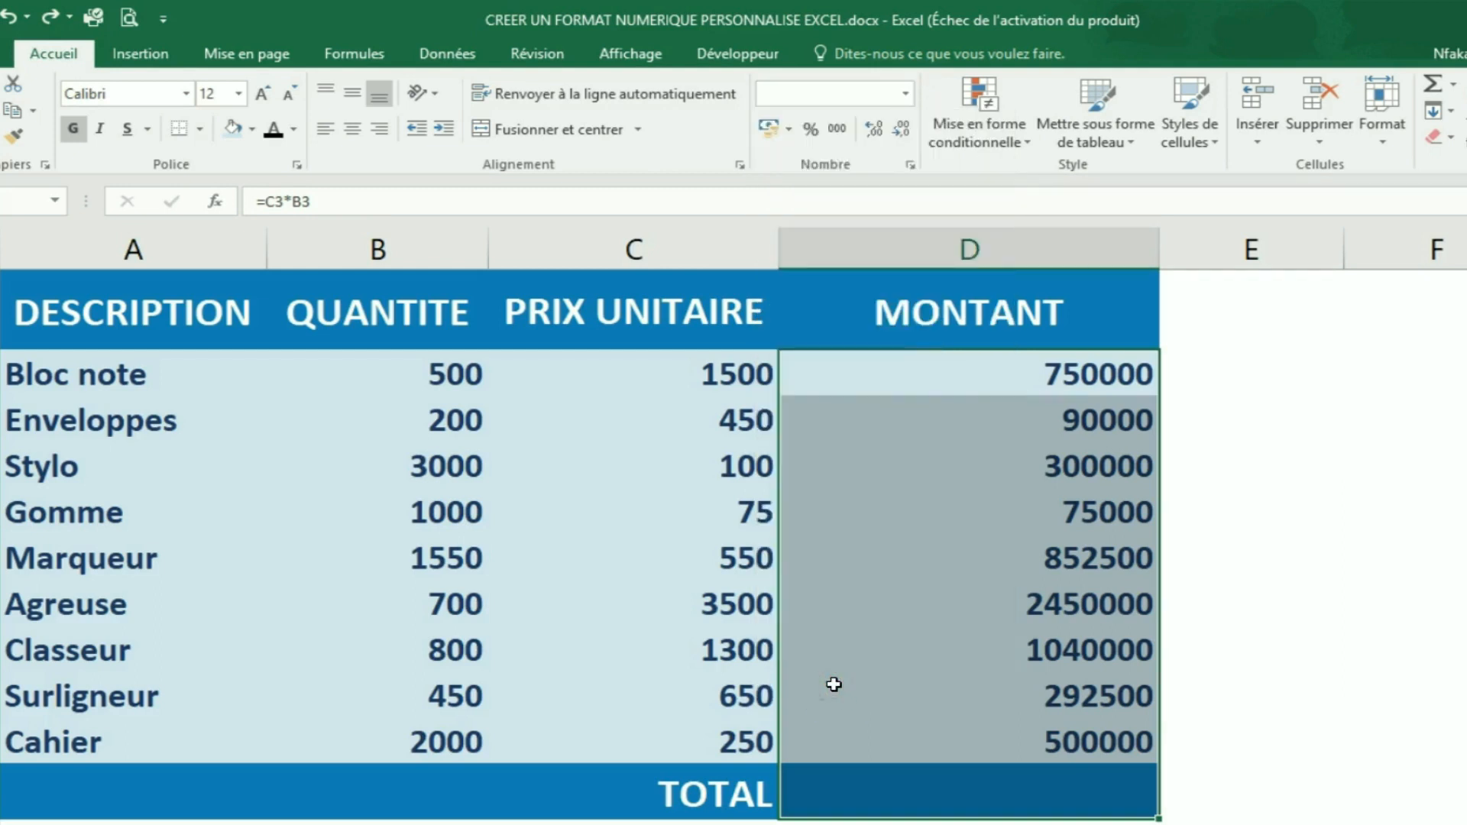
drag(1005, 317, 643, 292)
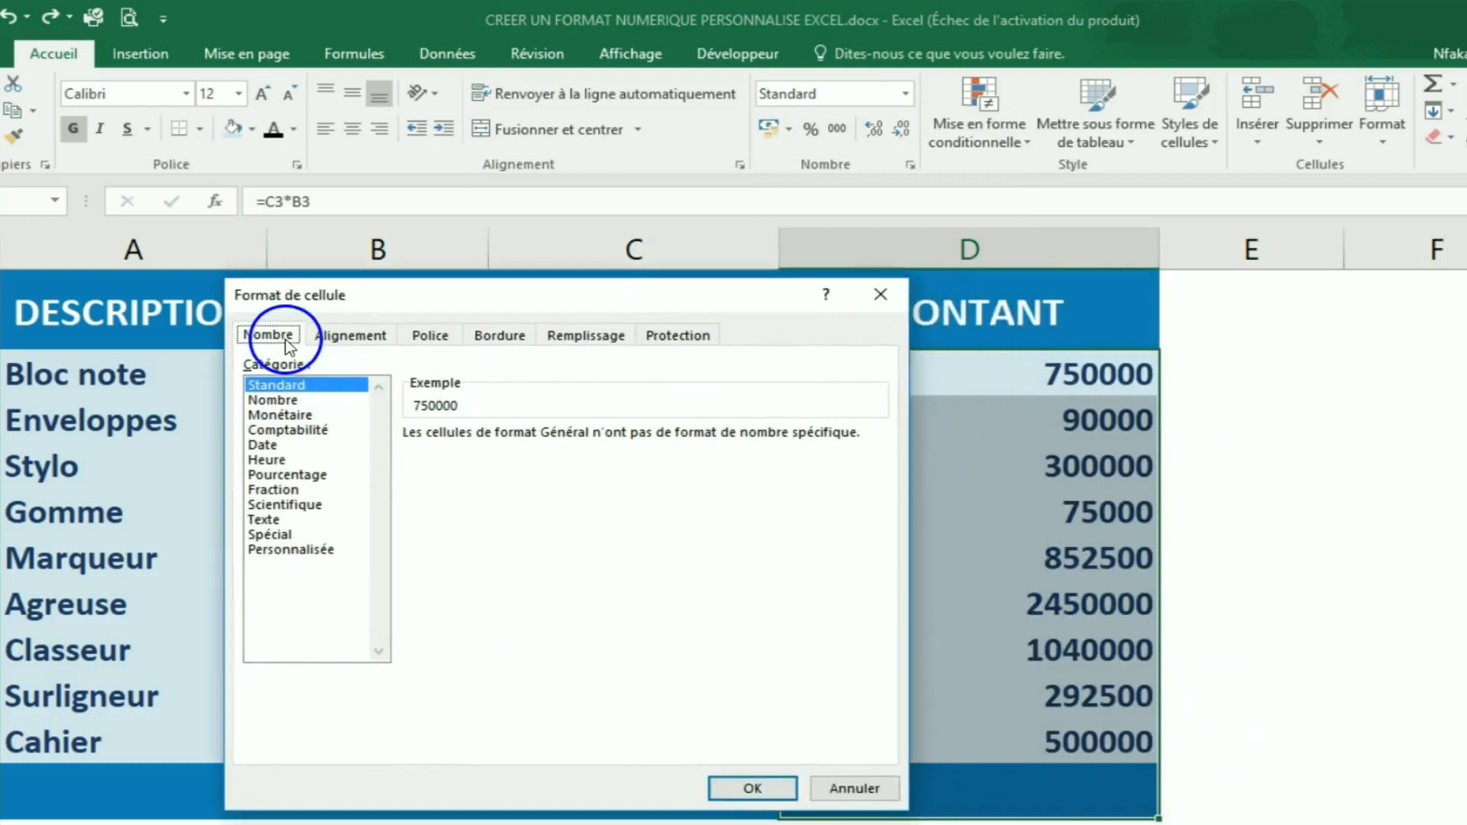
click(255, 384)
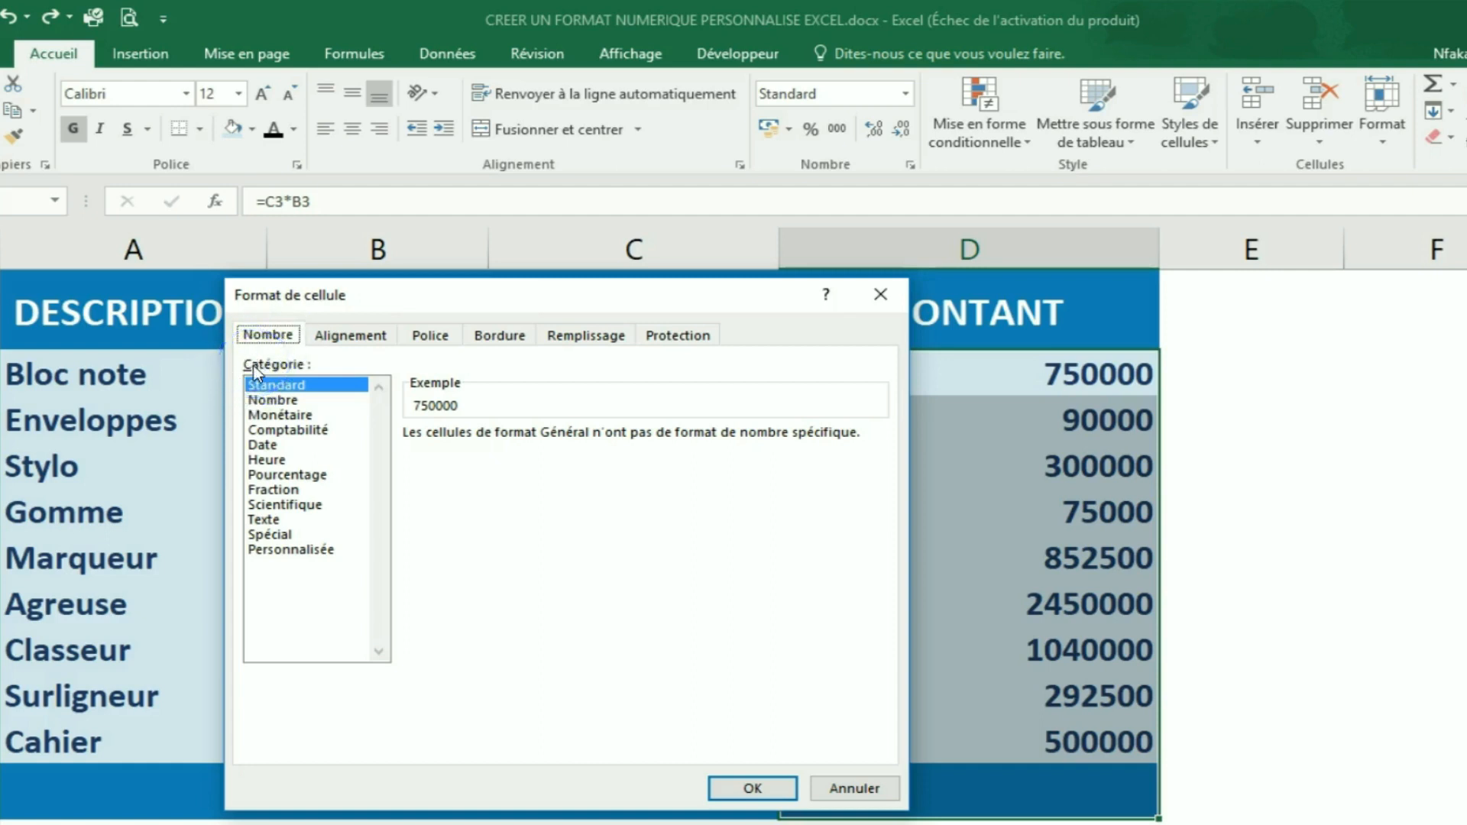
click(310, 549)
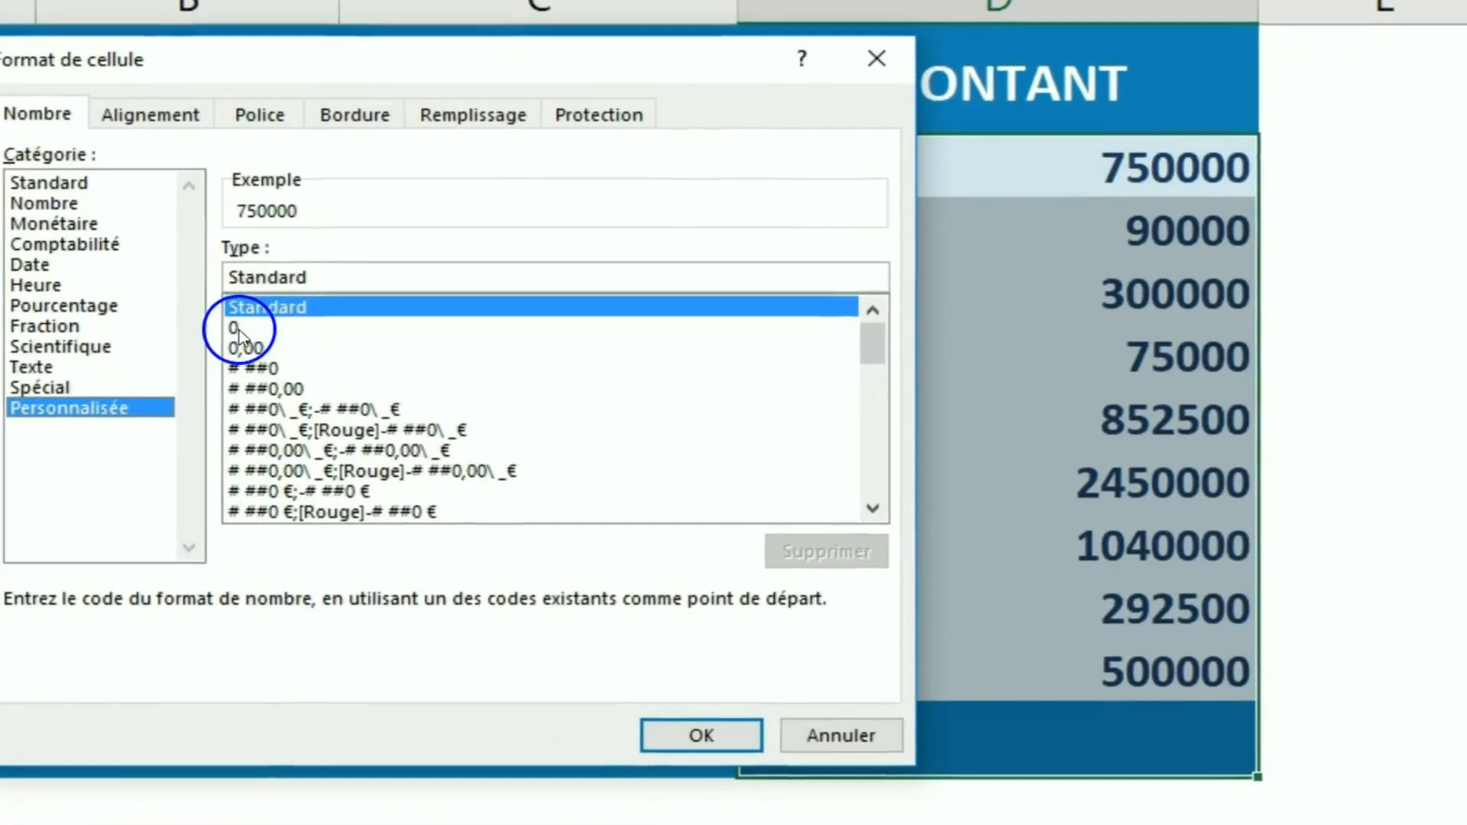
Step: Build the custom number code 0" FCFA" from the existing 0 code and apply it to D3:D12
click(238, 330)
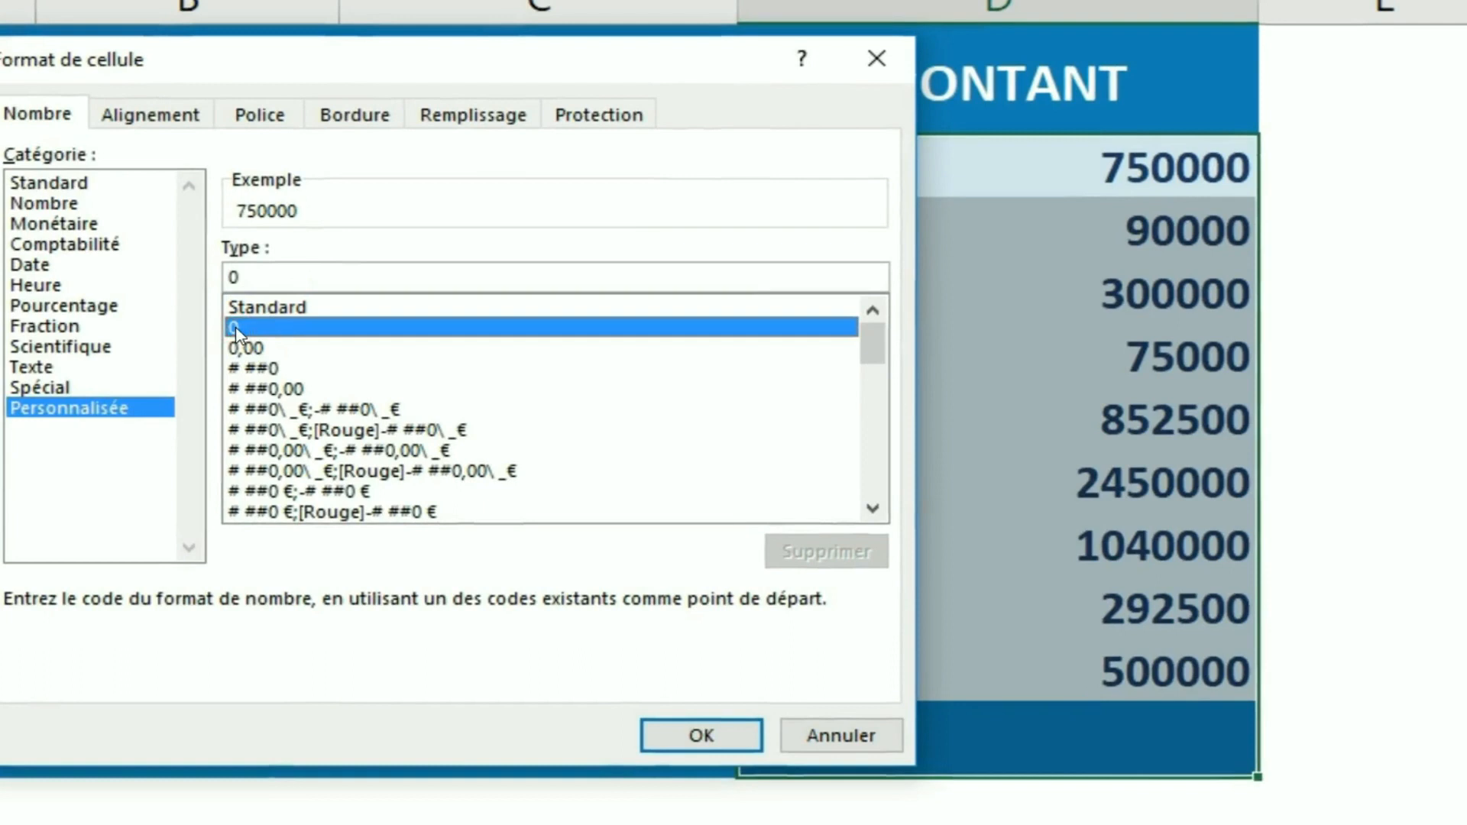
click(277, 277)
click(277, 277)
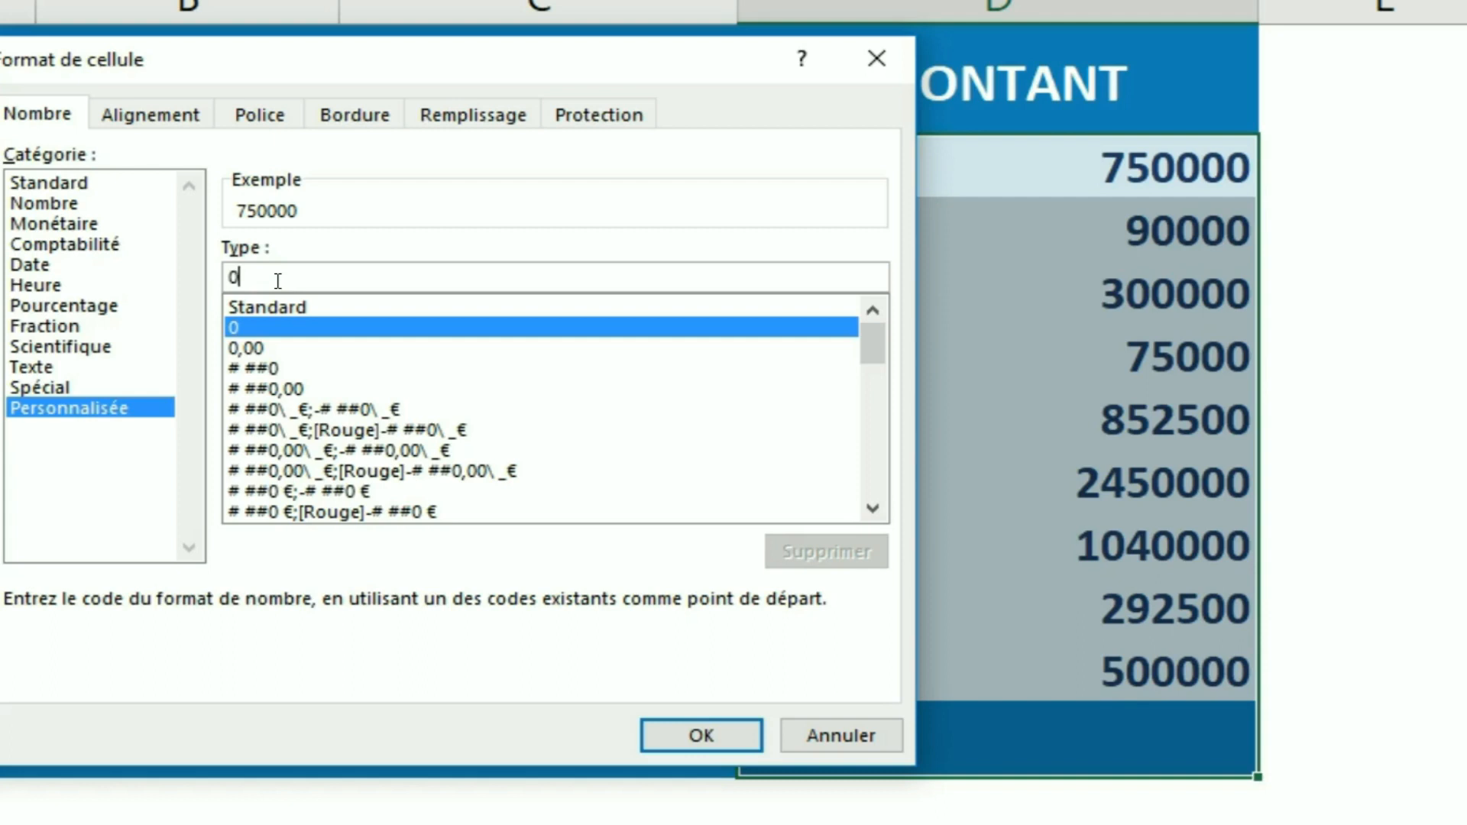
text(")
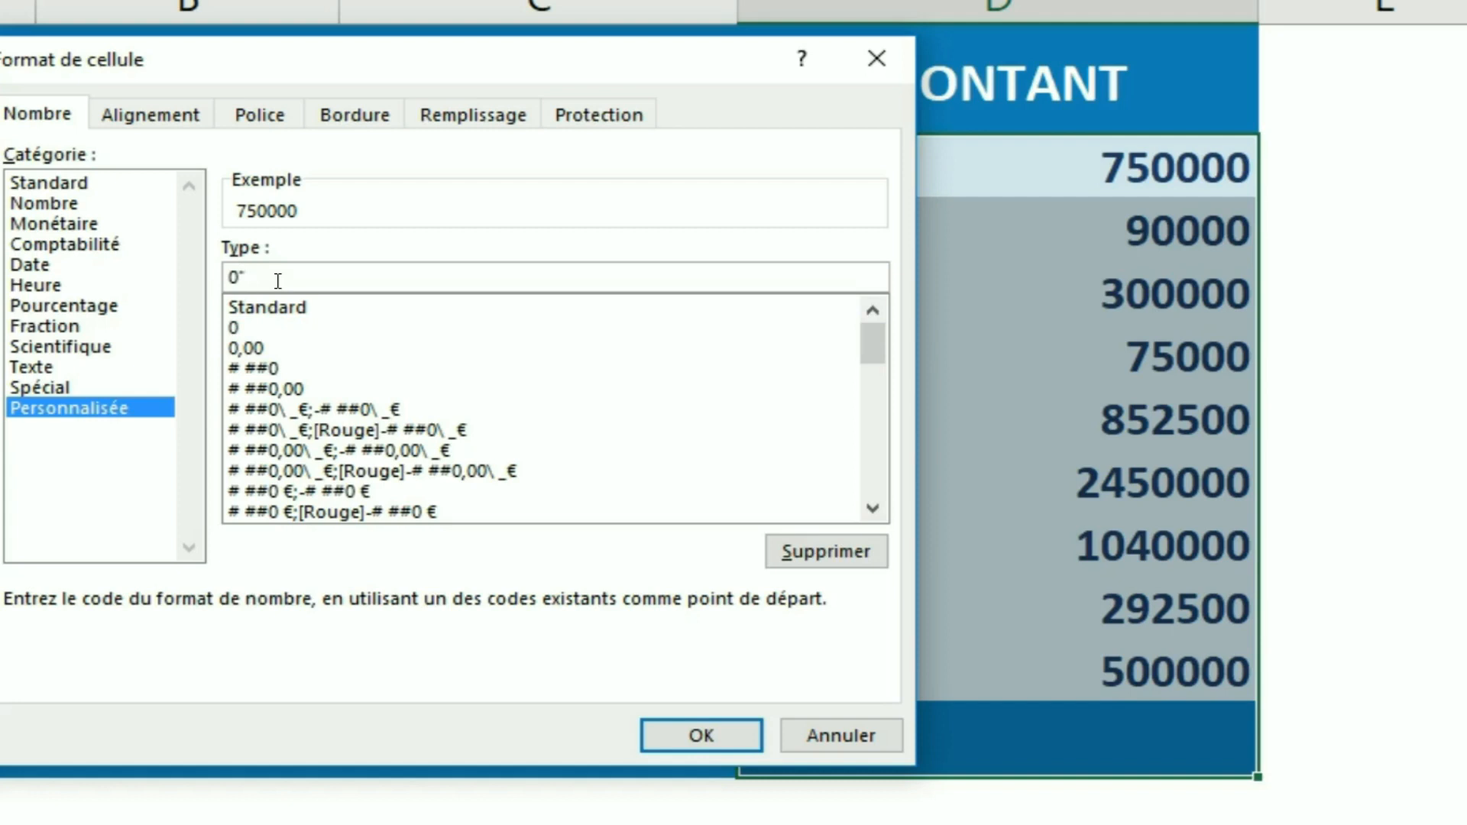
text(FCFA")
click(678, 738)
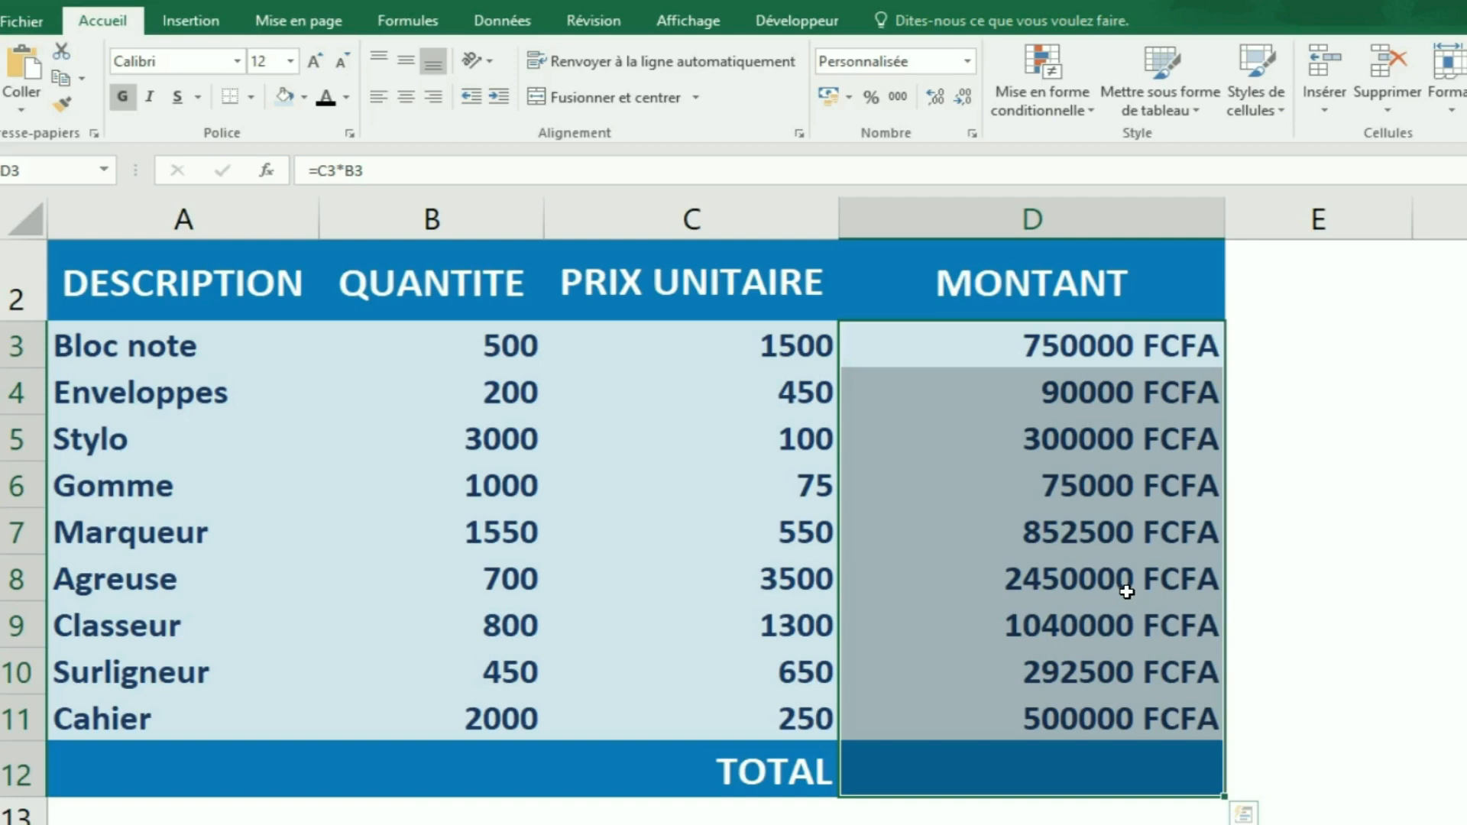
click(1055, 345)
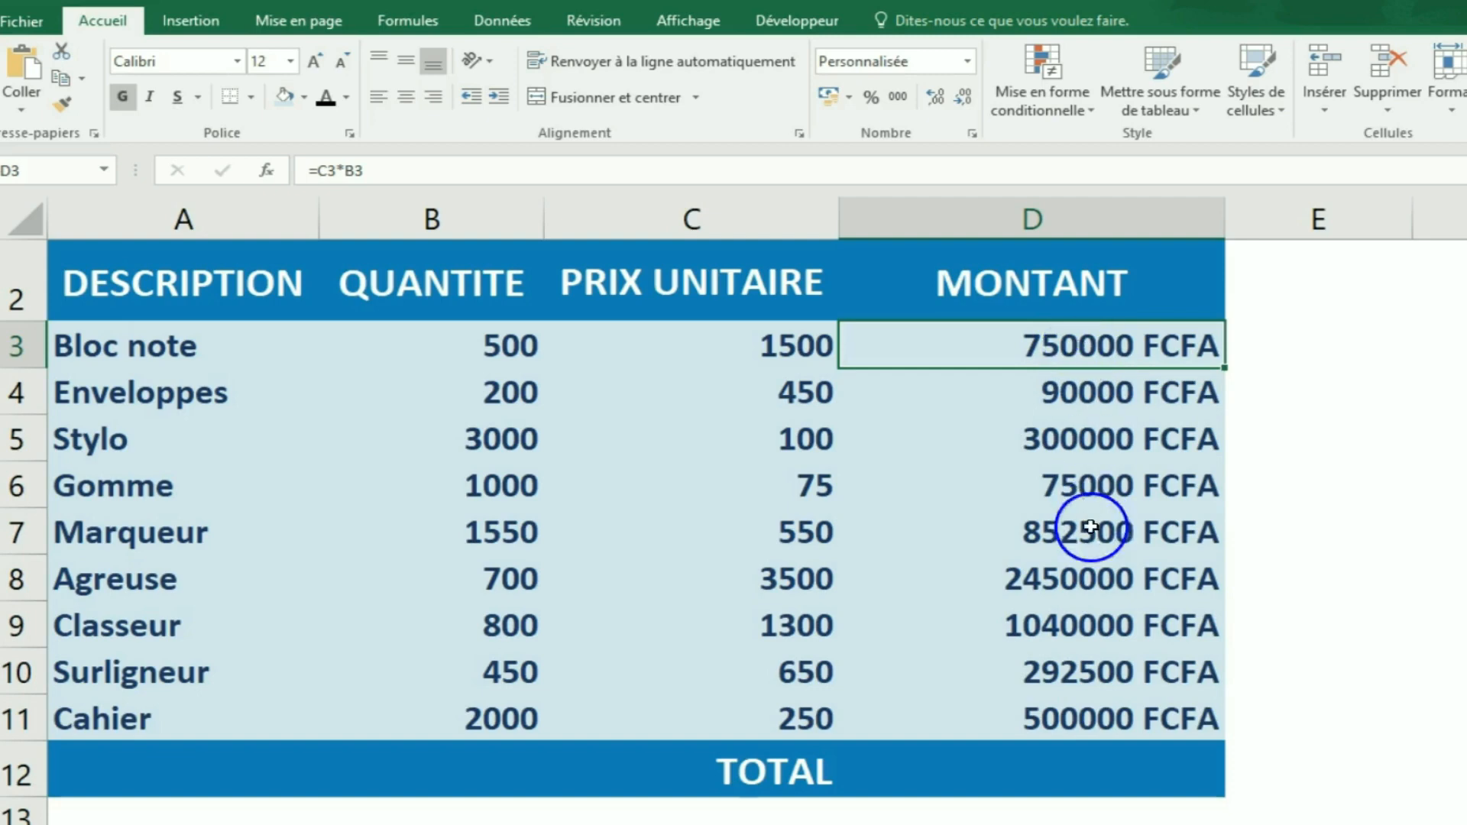
click(1101, 579)
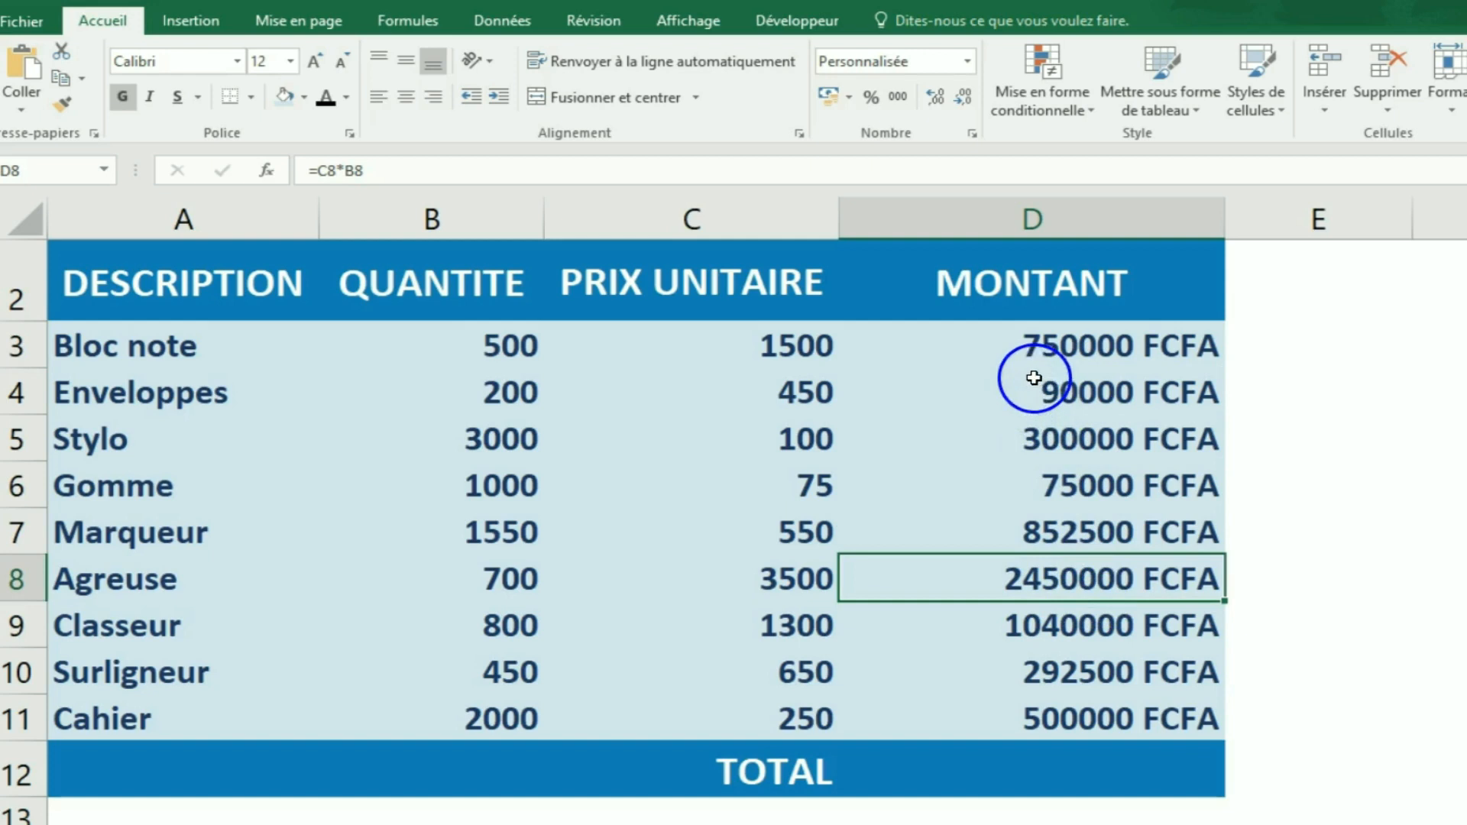
click(1042, 343)
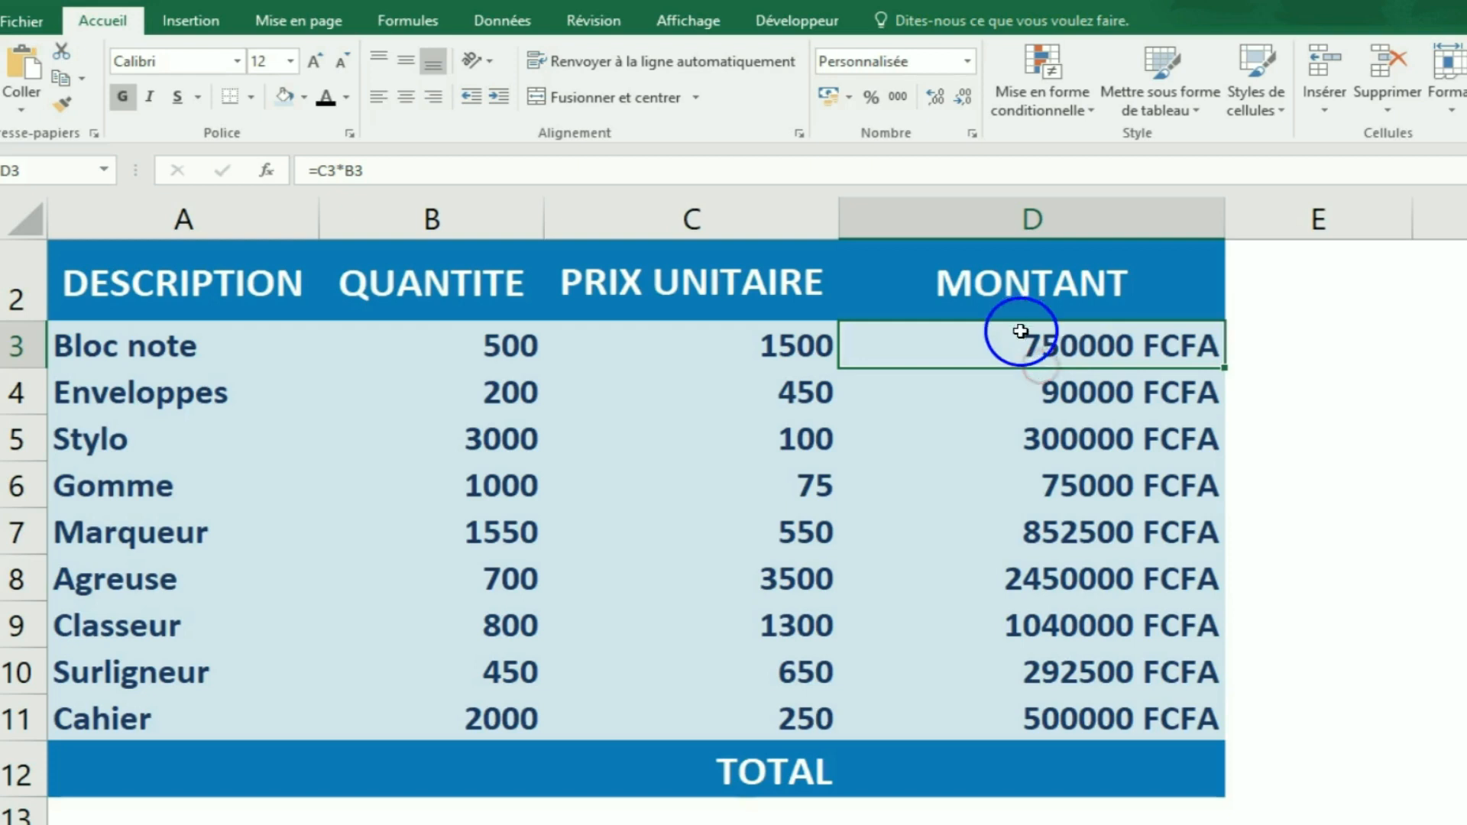
Step: Add a thousands separator to the custom format of D3:D12 by changing its code to # ##0" FCFA"
drag(1025, 327, 1098, 763)
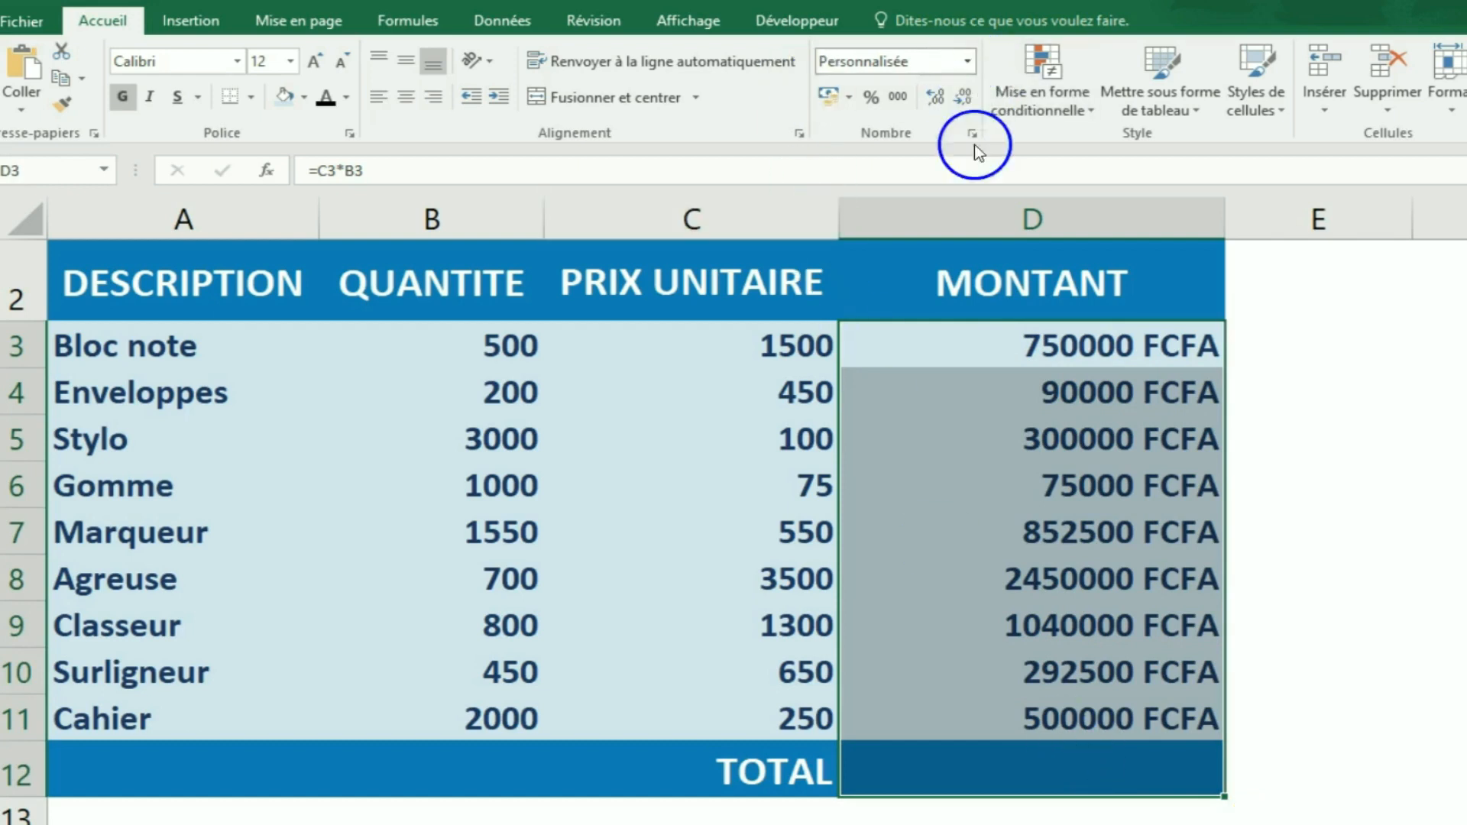
click(967, 61)
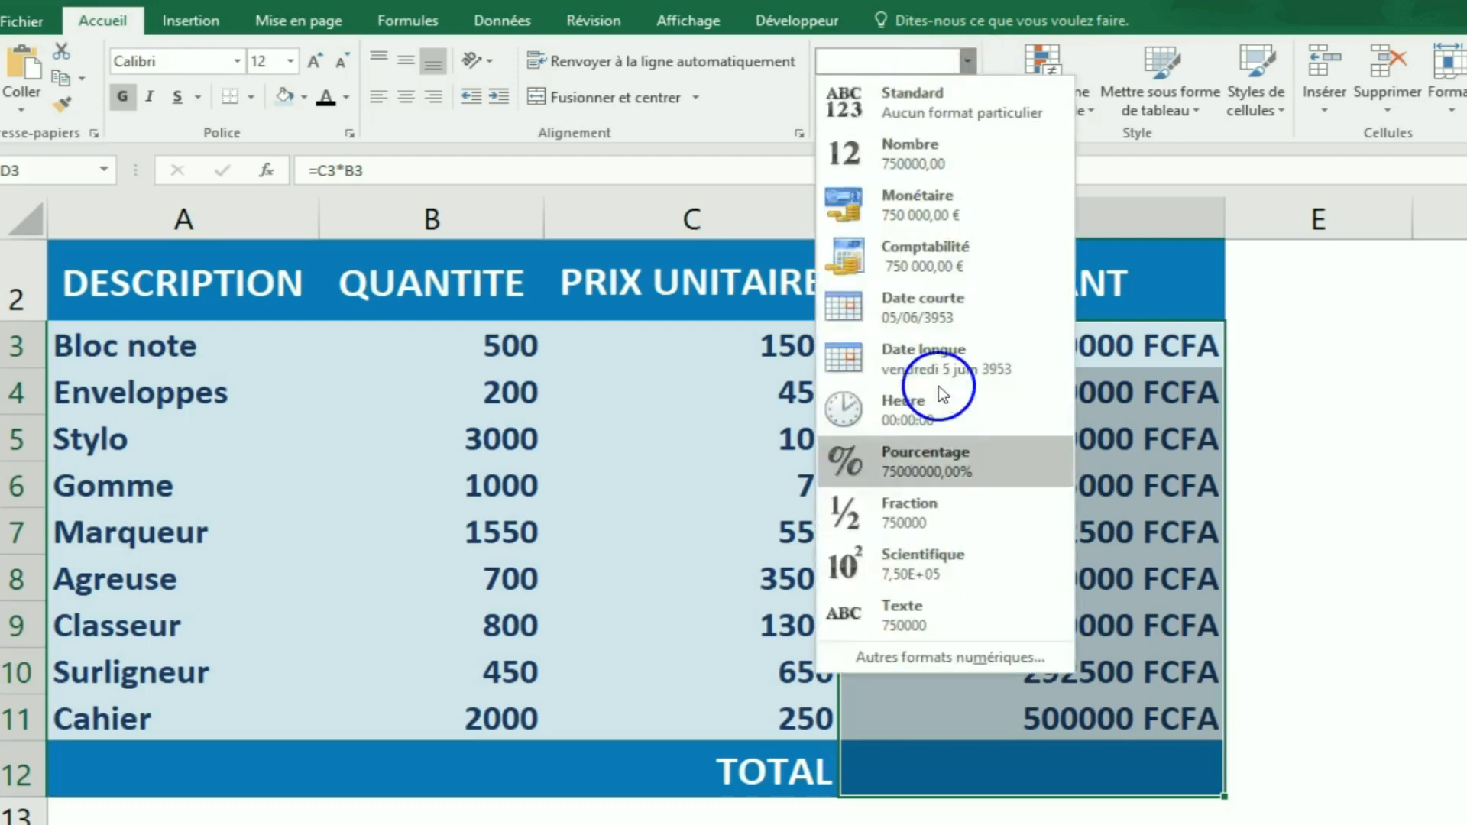
click(922, 657)
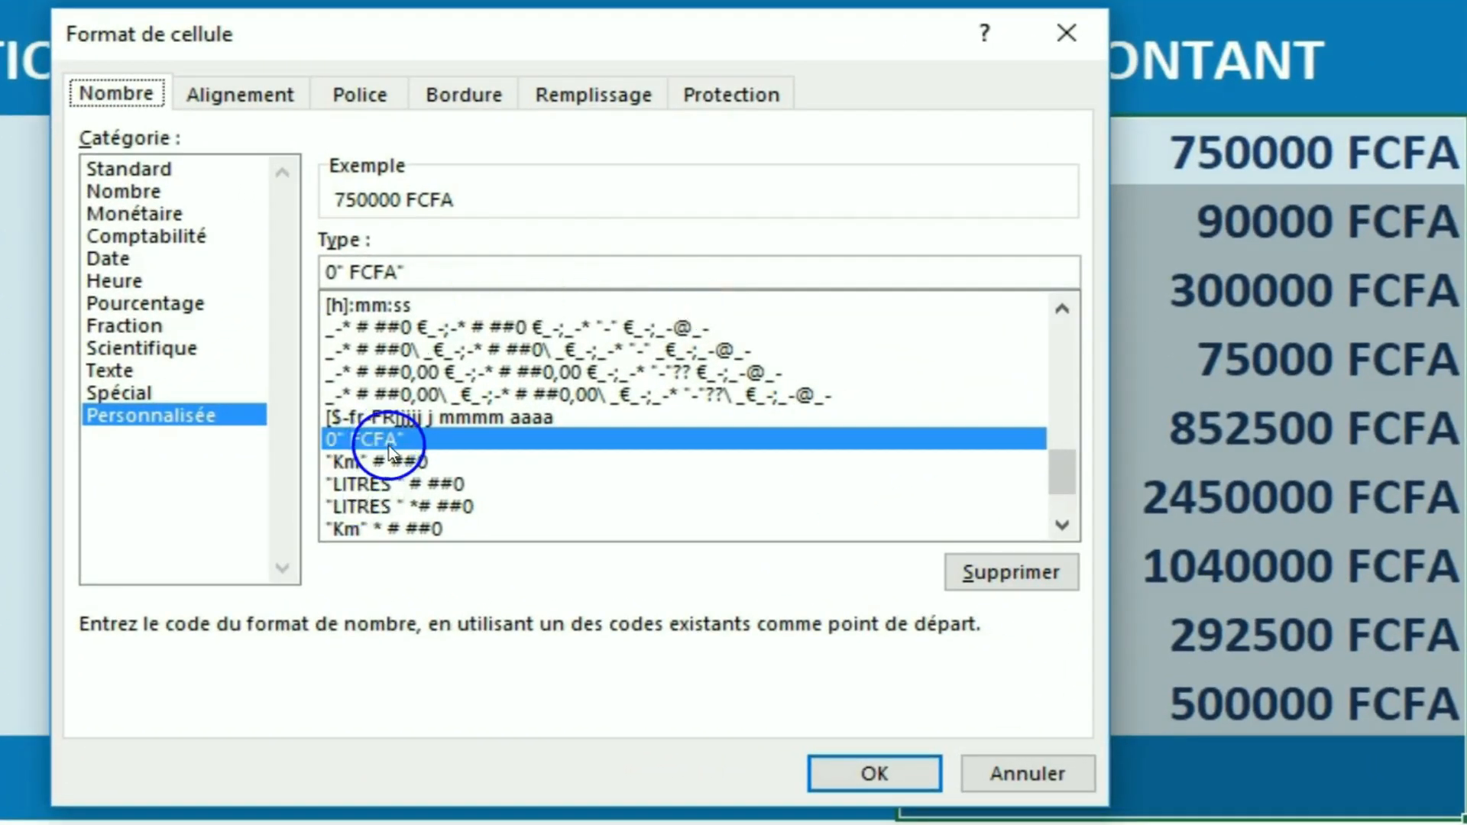
click(330, 269)
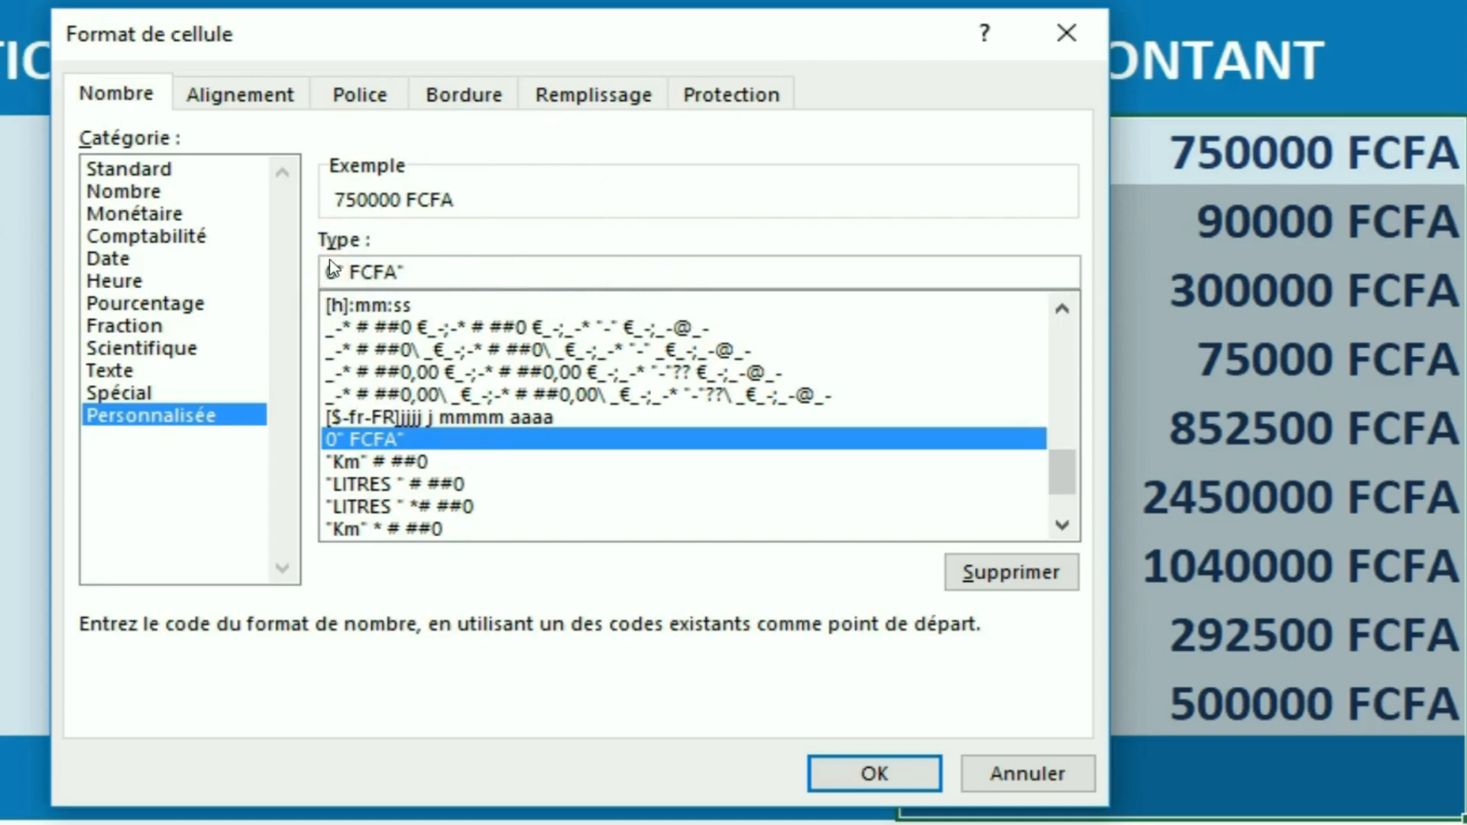
text(#)
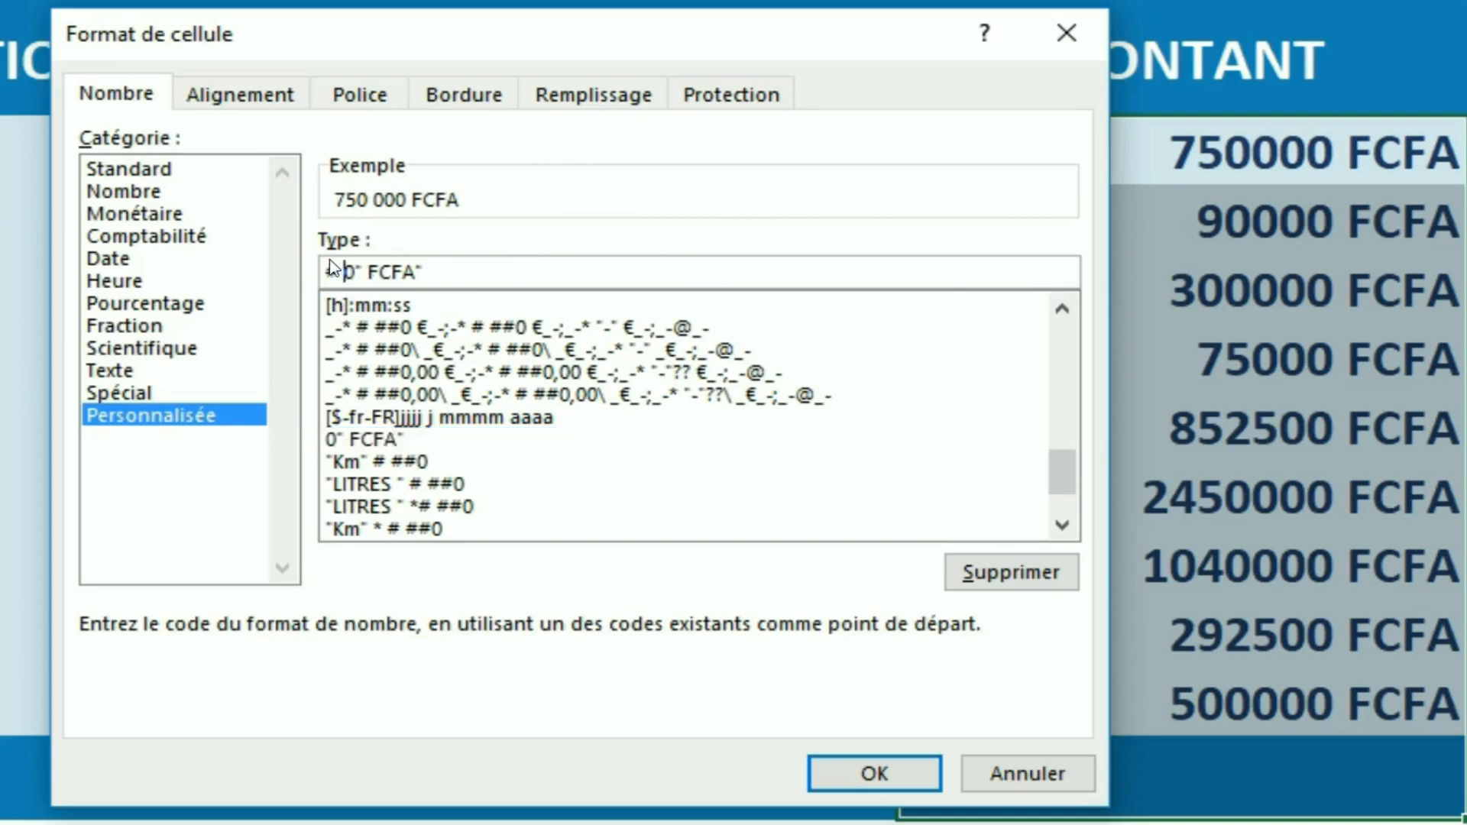
text( ##)
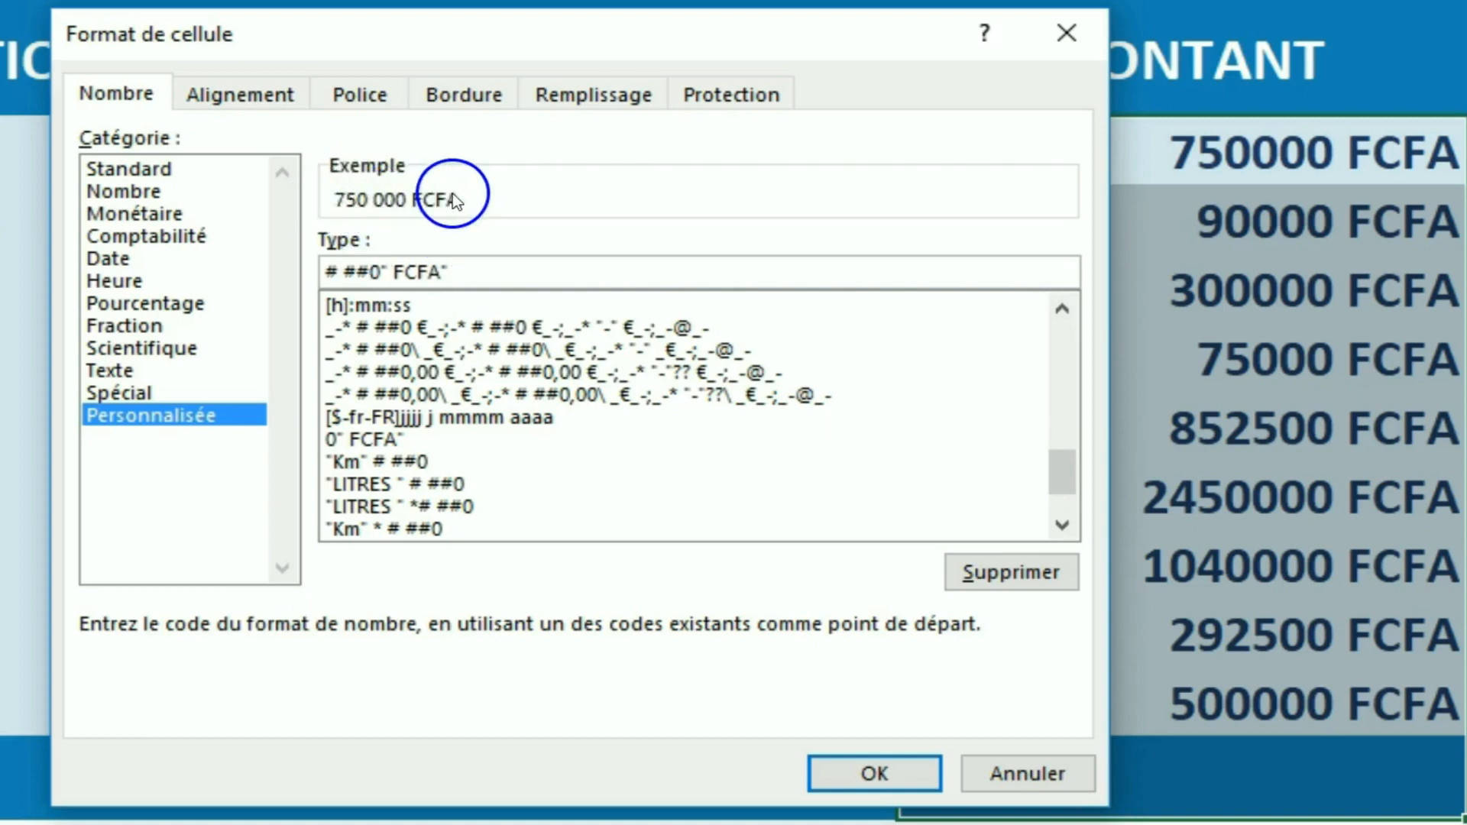
click(848, 774)
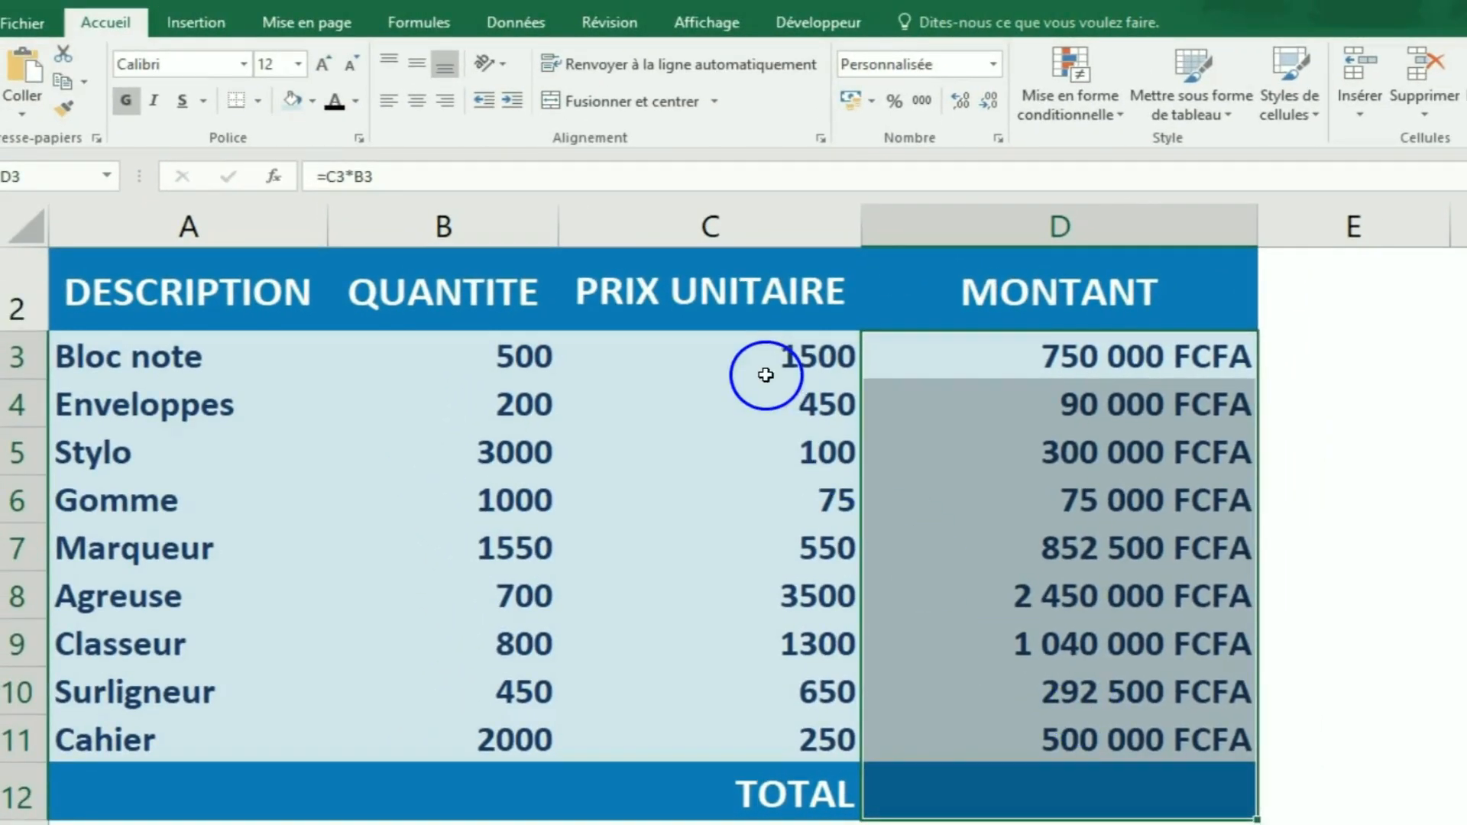
Step: Open the cell format settings for the PRIX UNITAIRE cells C3:C11 and choose the Personnalisée number category
click(764, 359)
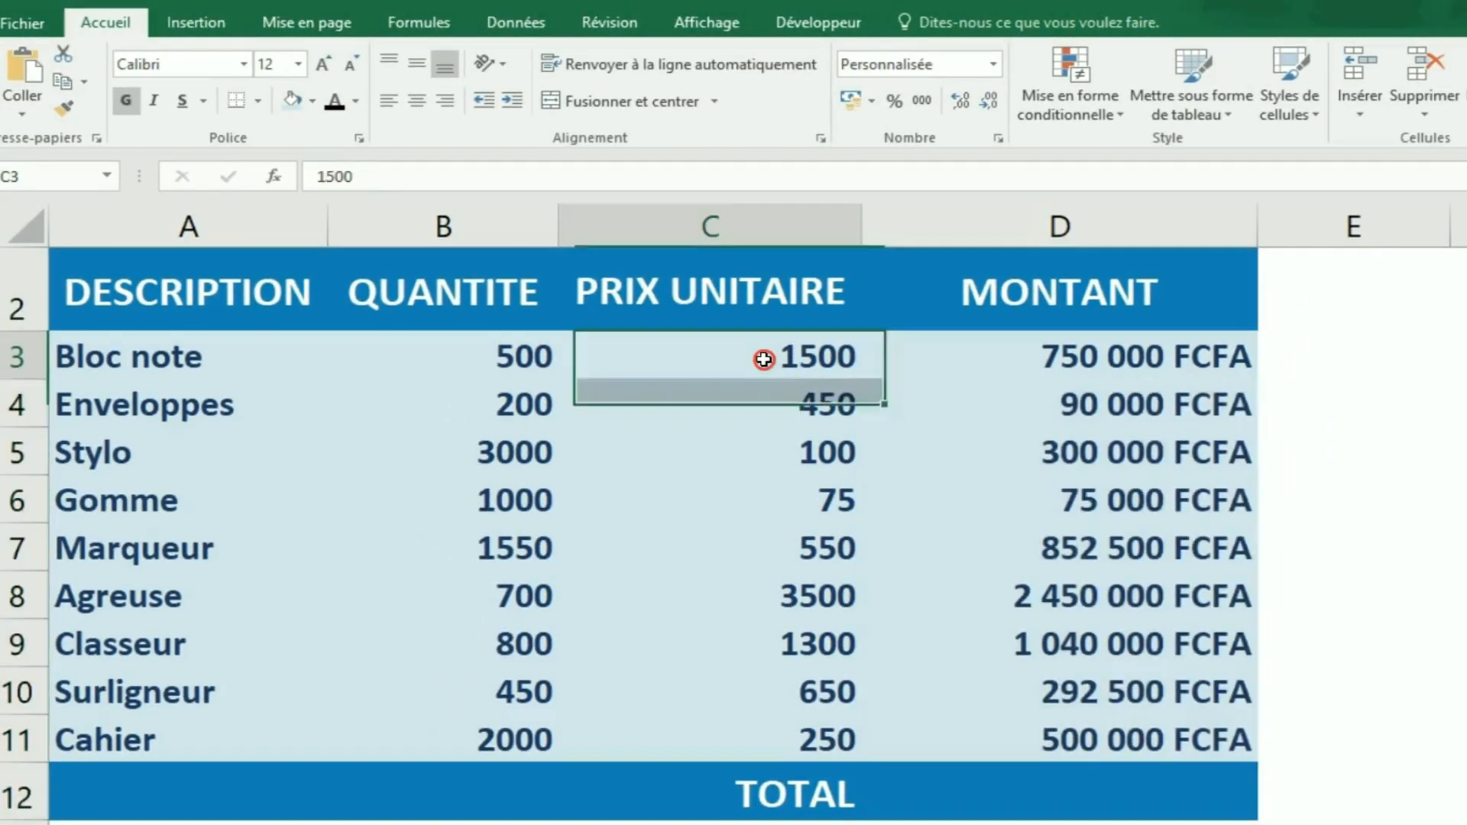
drag(771, 343, 784, 740)
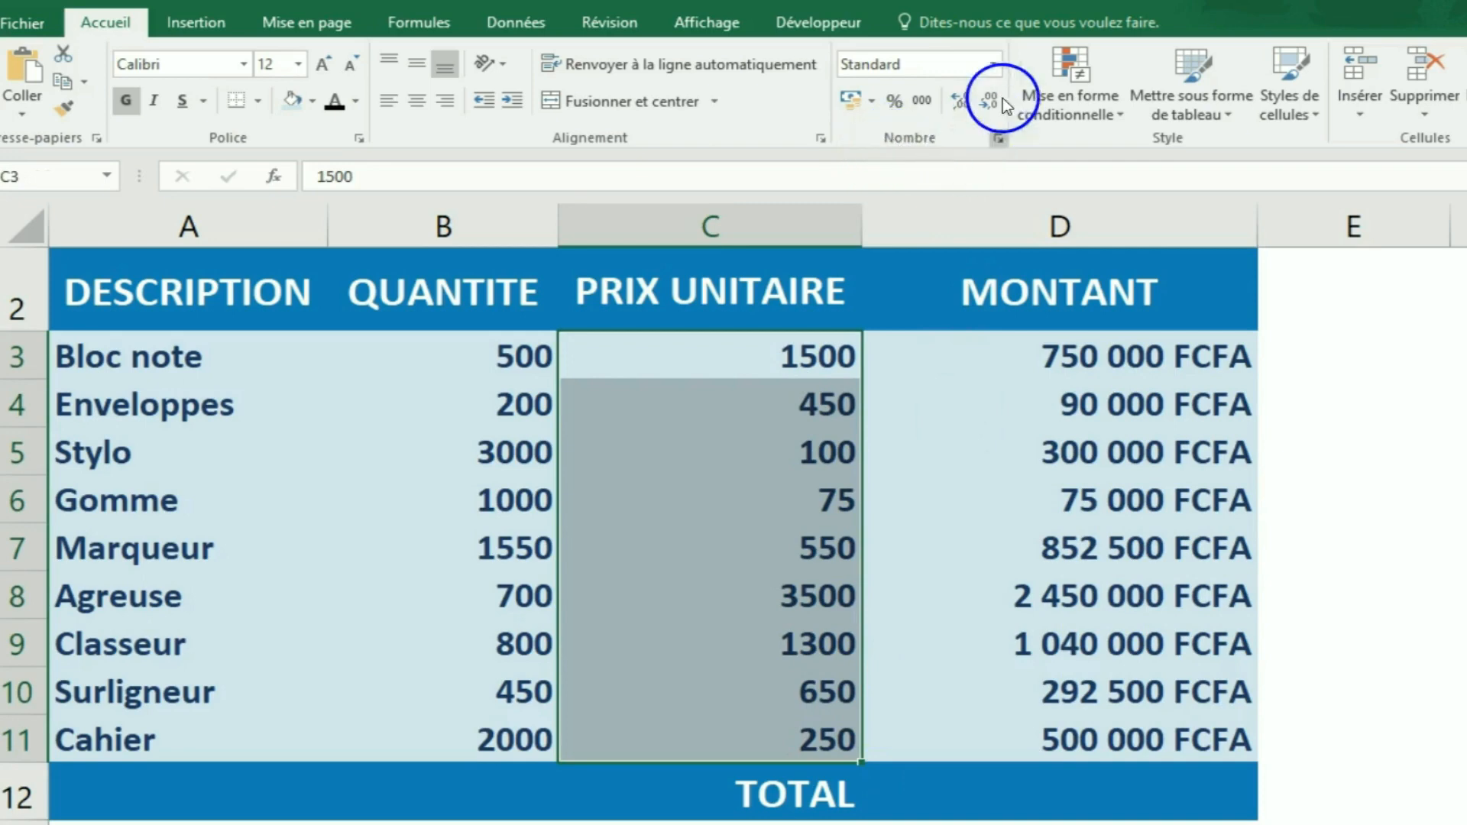
click(995, 65)
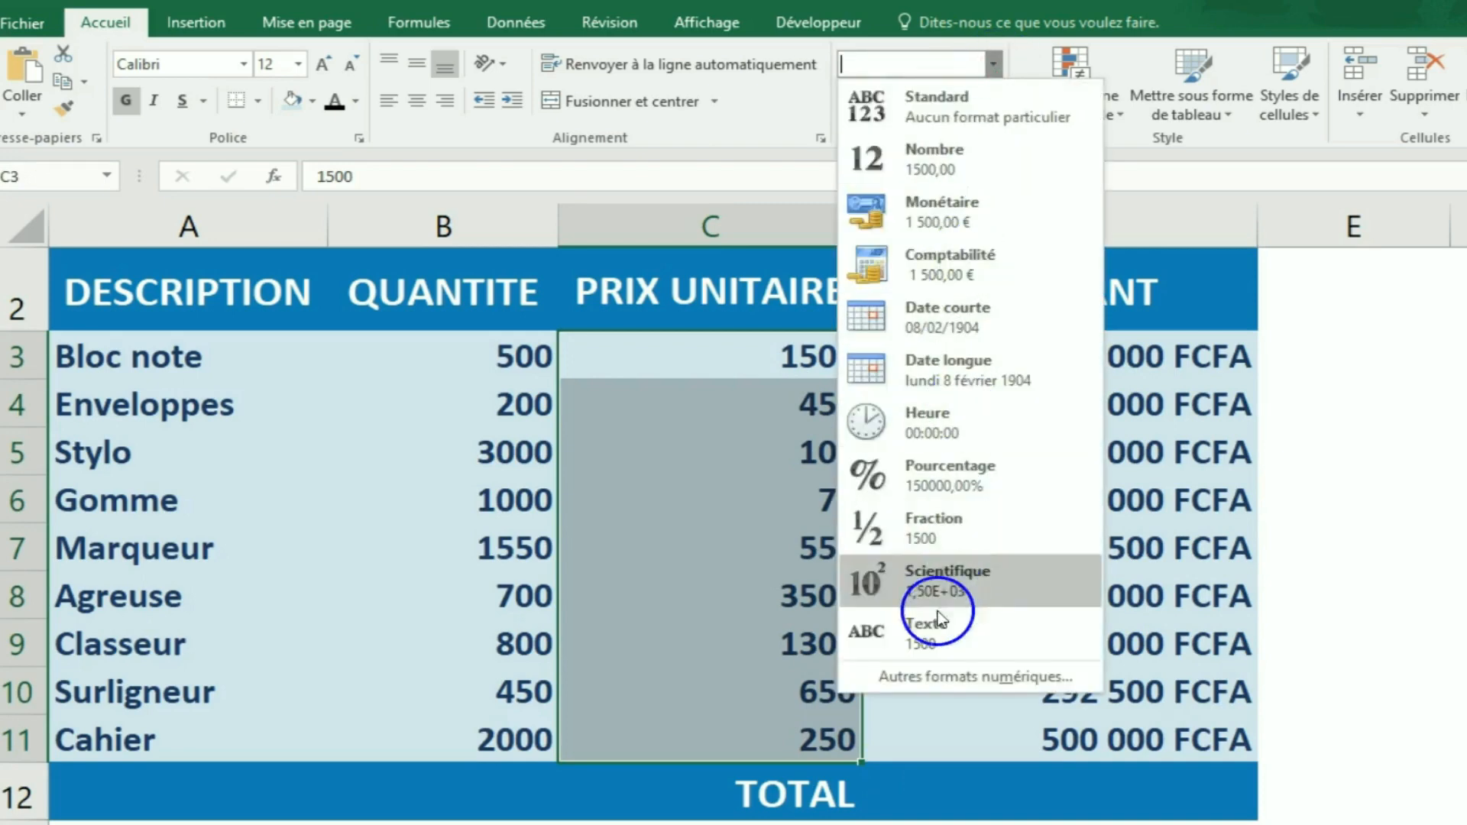
click(926, 680)
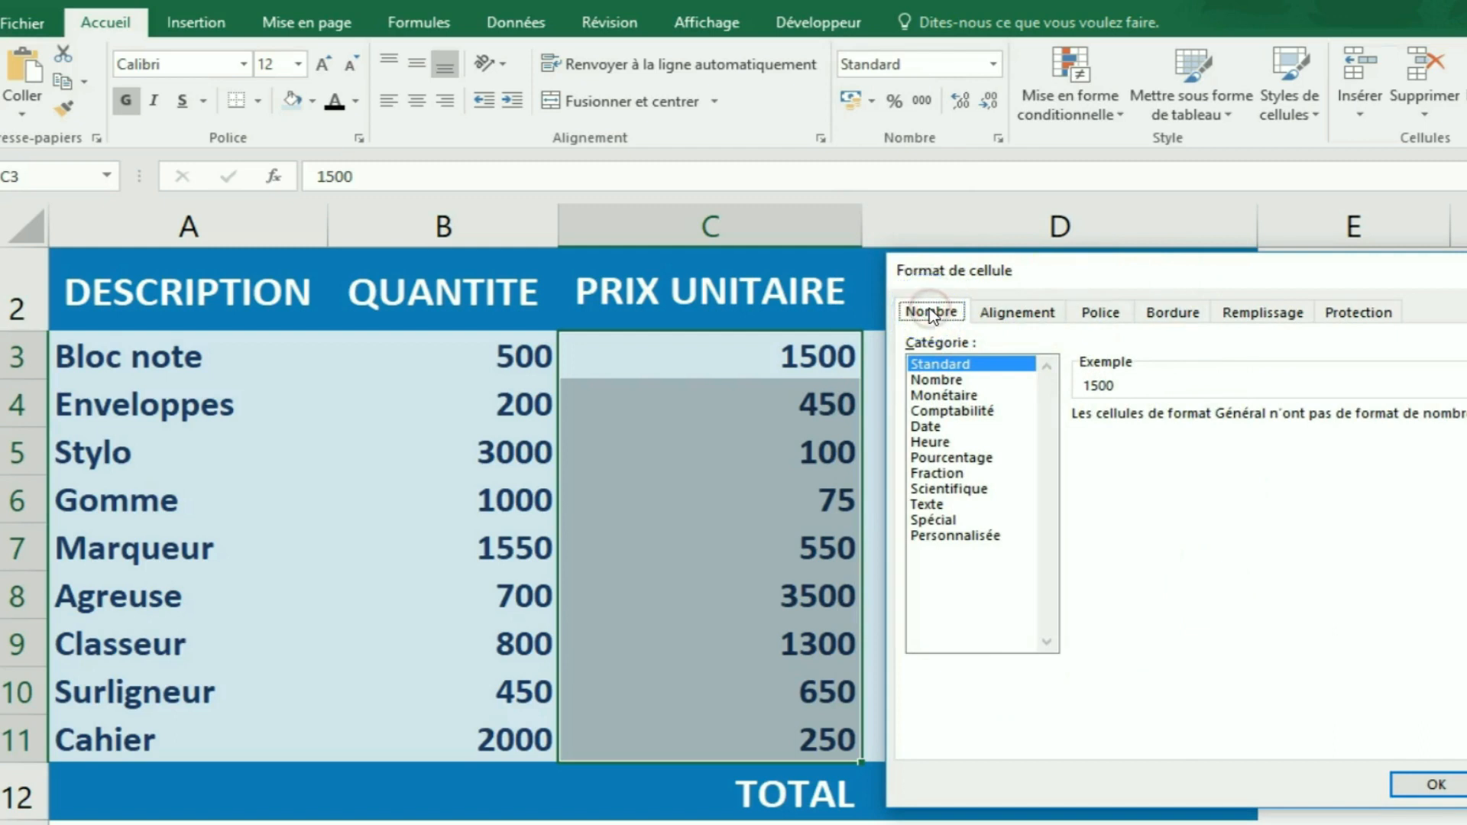
click(958, 535)
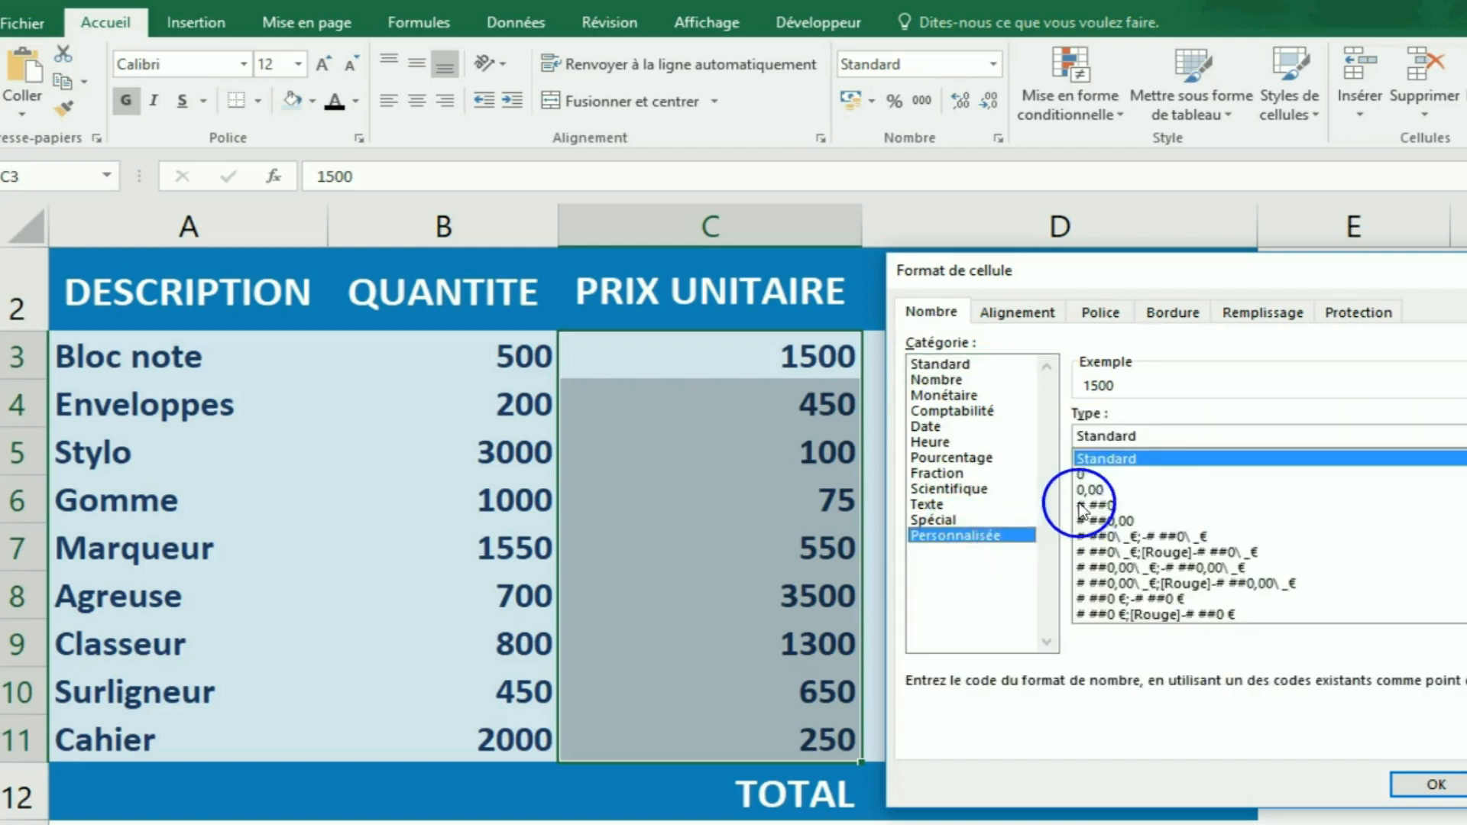
Step: Build the custom number code # ##0" FCFA" from the existing 0 code and apply it to C3:C11
click(1081, 475)
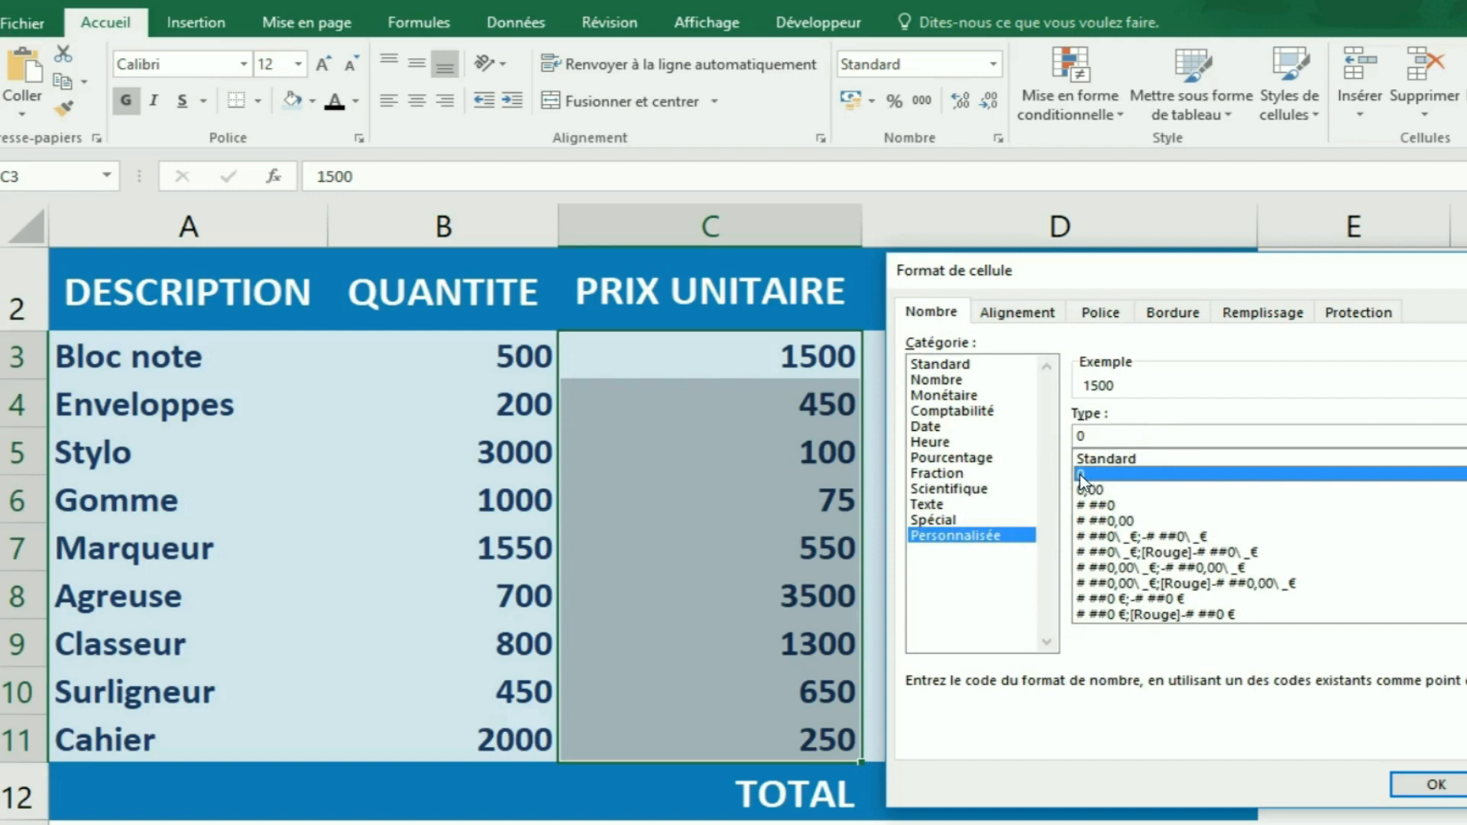
click(1088, 436)
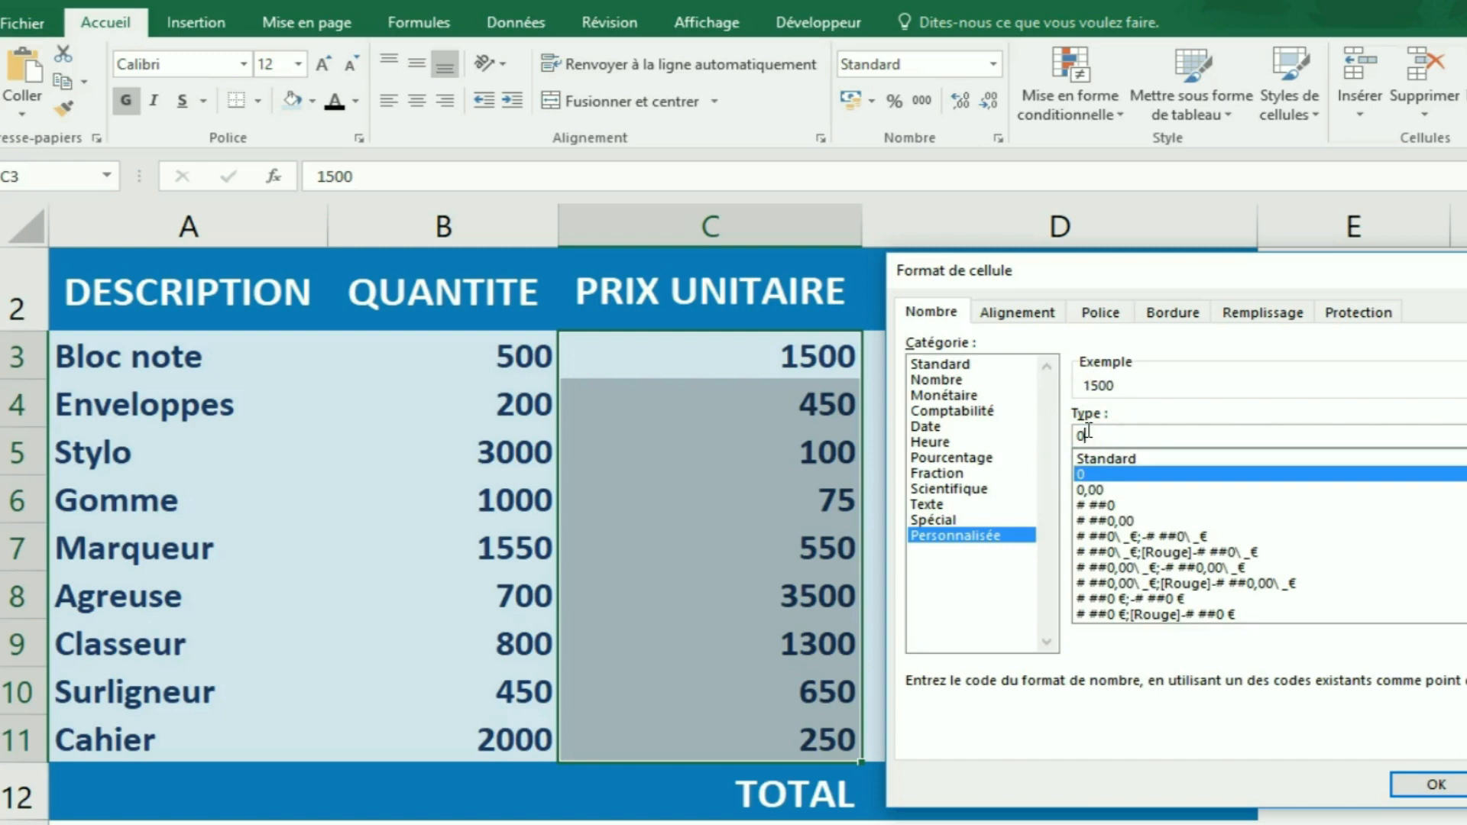
text(-)
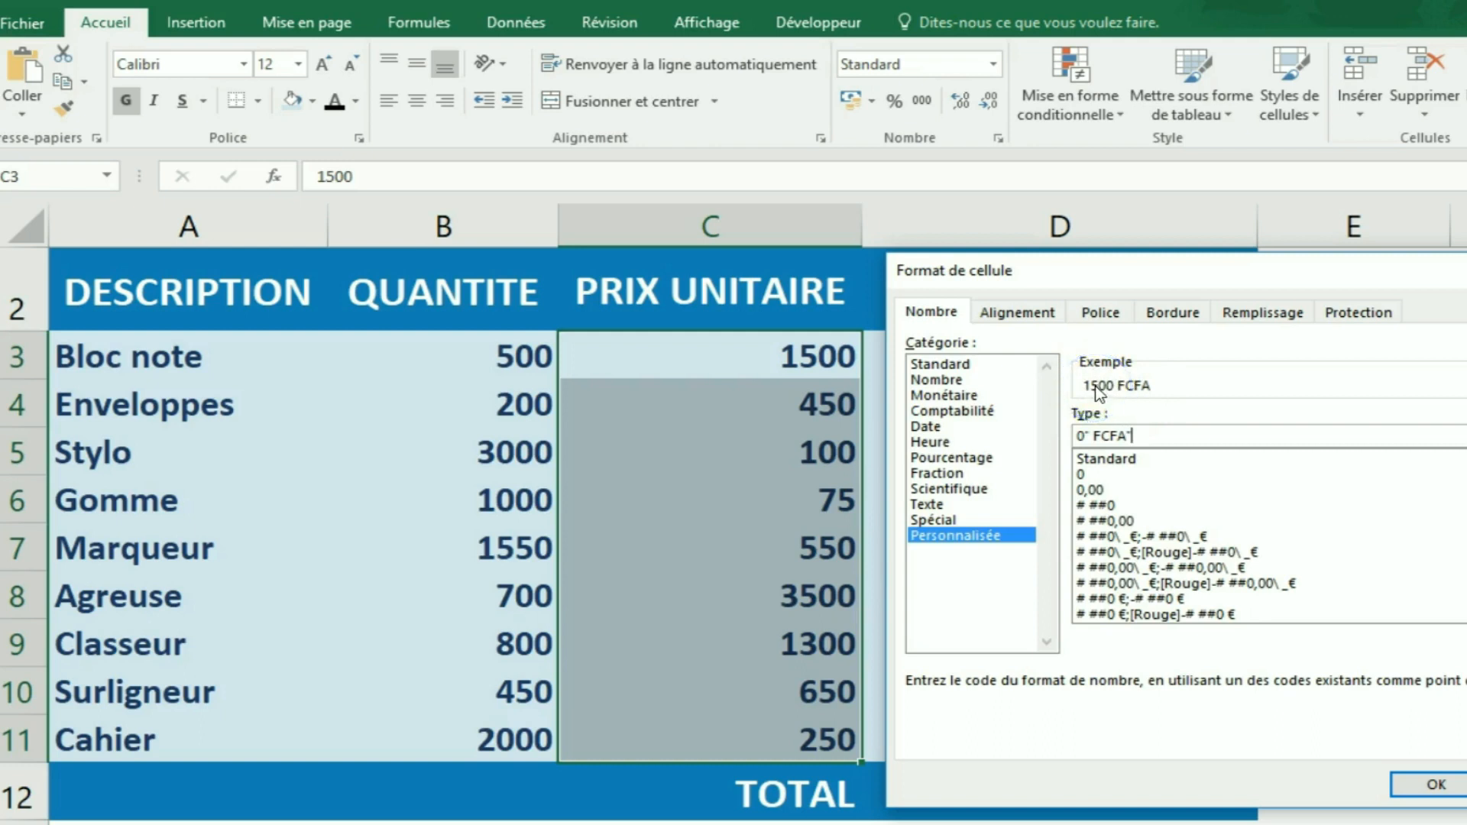
click(1080, 434)
text(# ##)
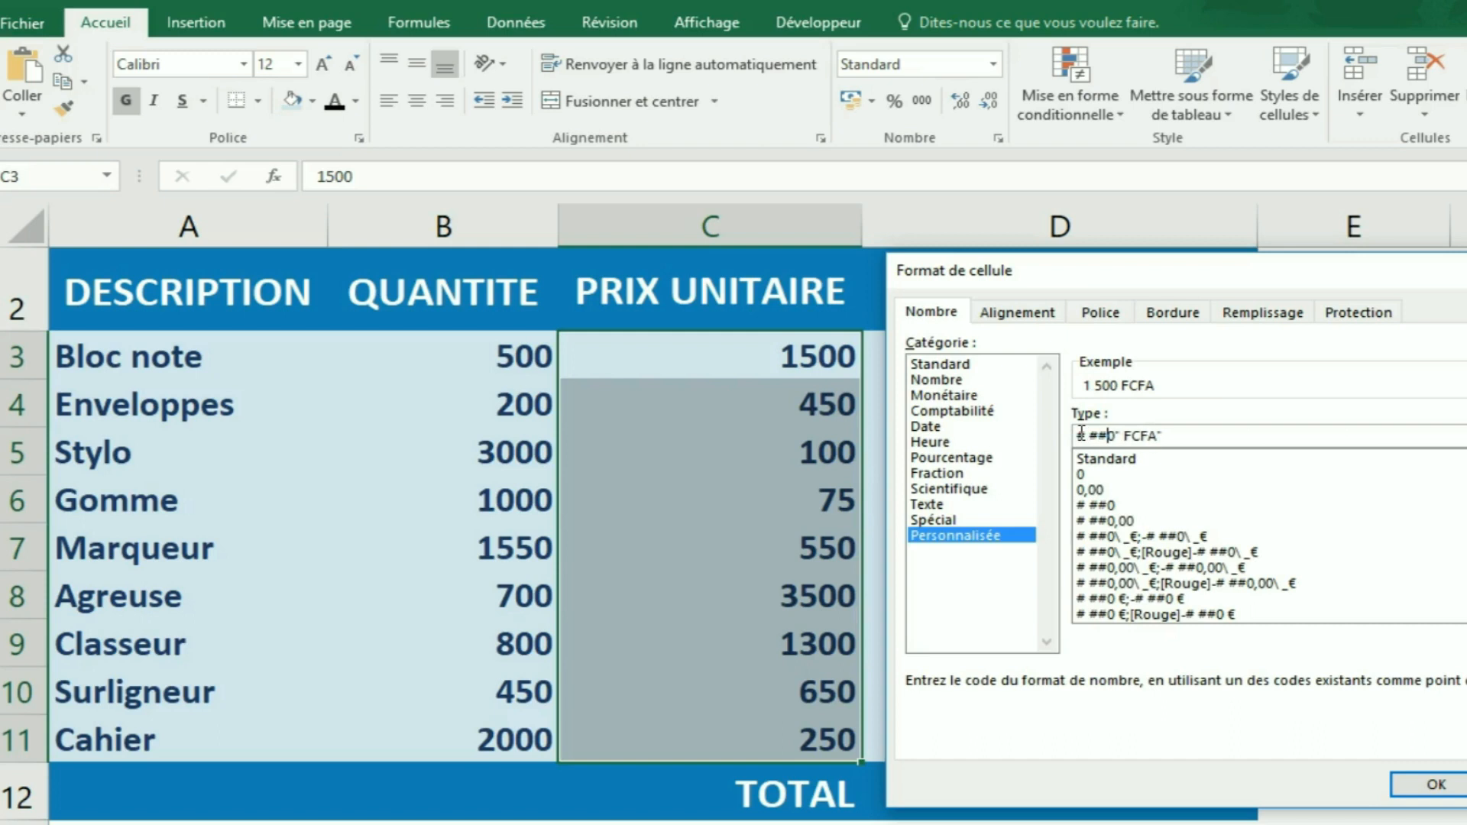
key(Return)
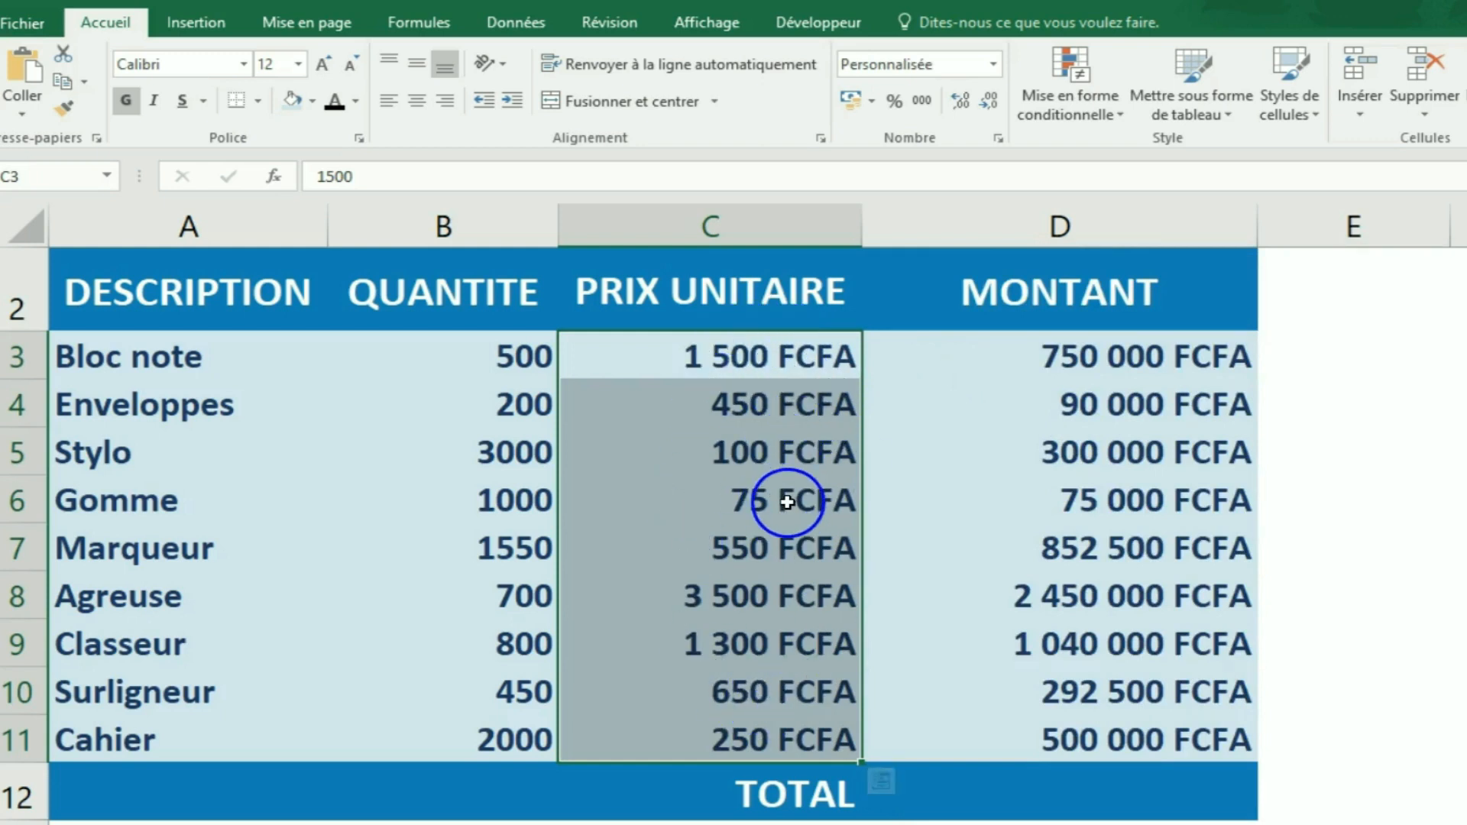
Step: Open the cell format settings for the QUANTITE cells B3:B11 and choose the Personnalisée number category
click(507, 356)
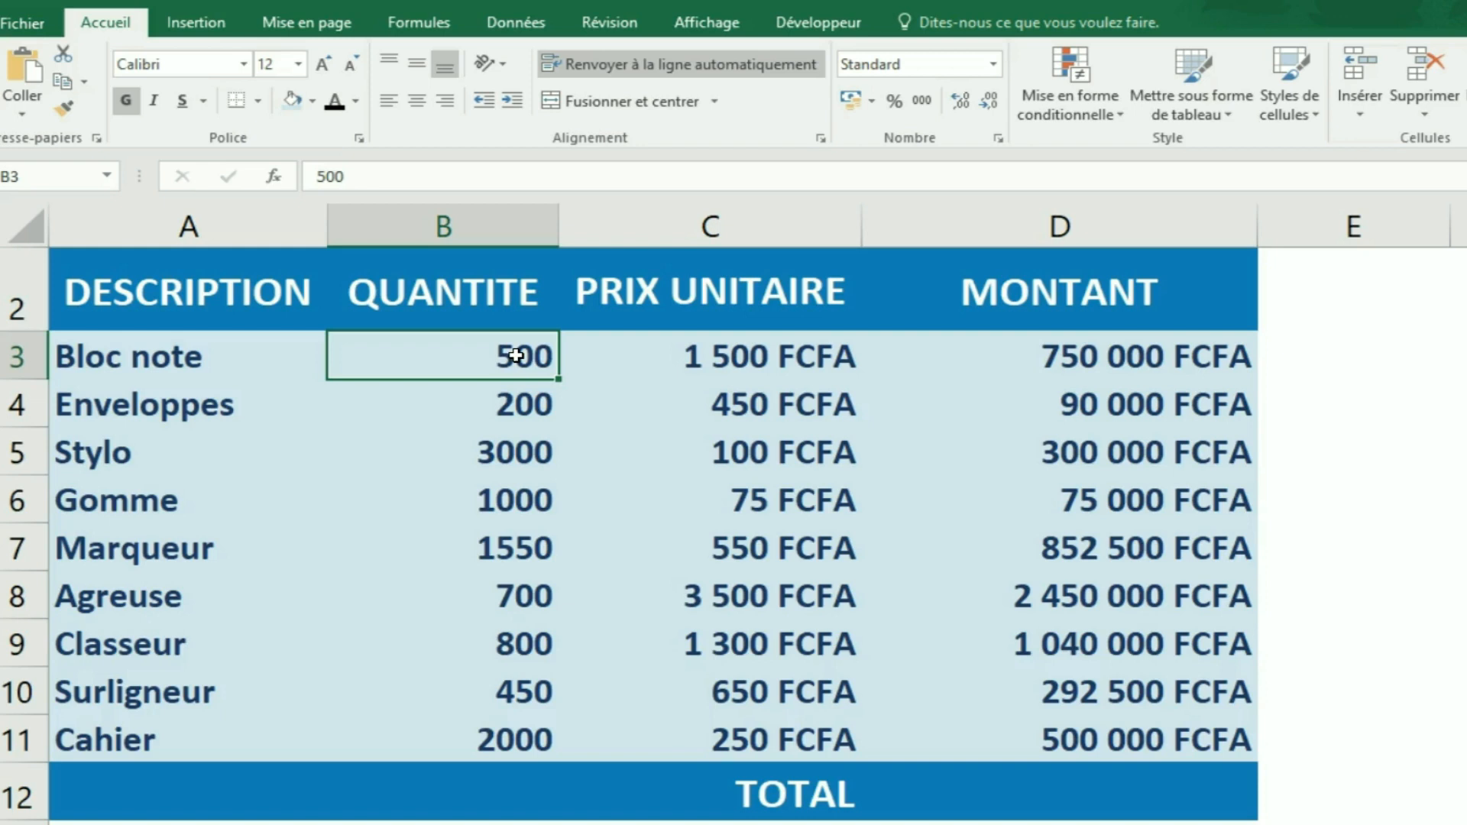
drag(517, 361, 511, 750)
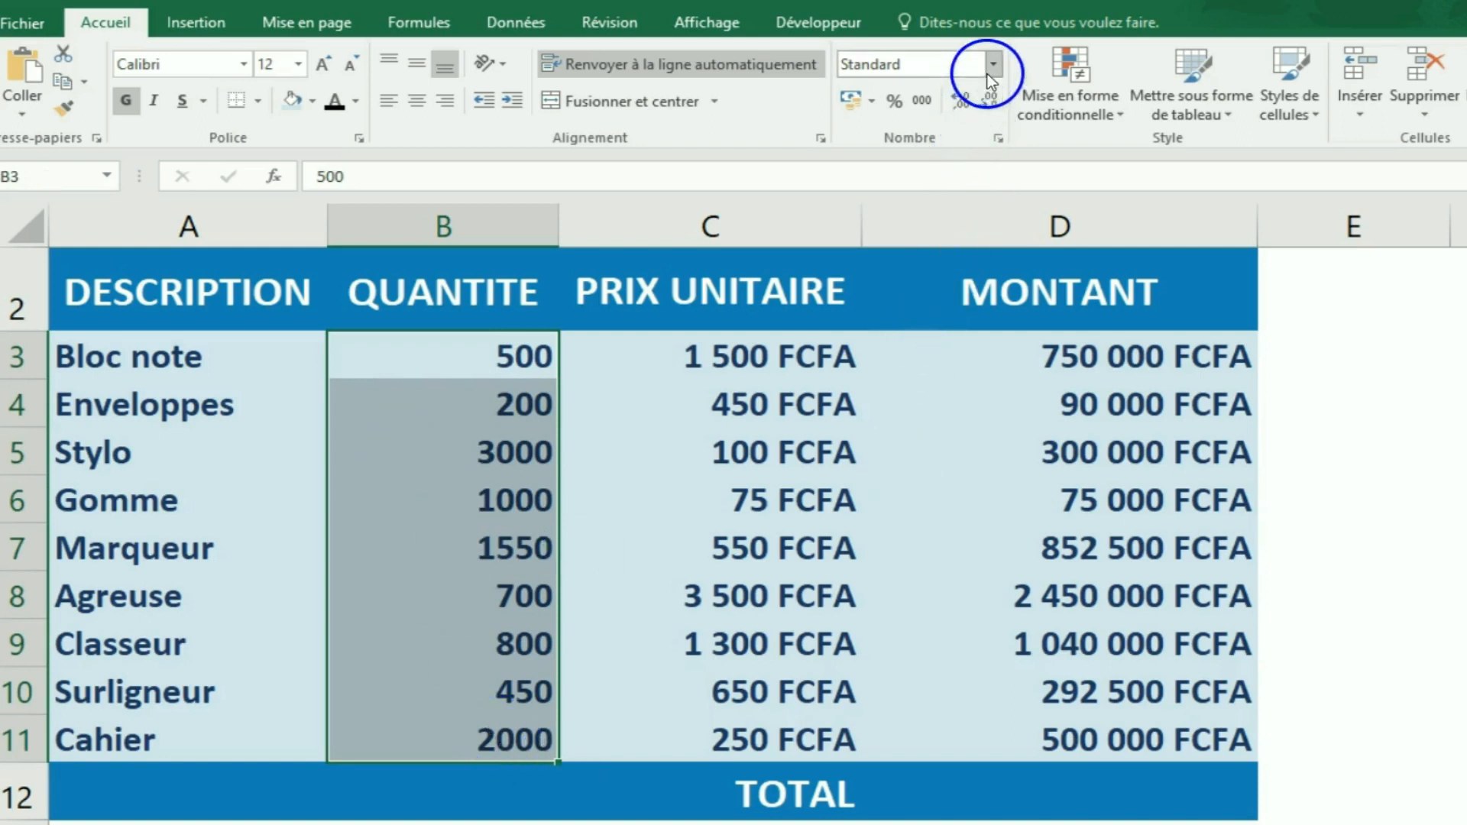
right_click(437, 638)
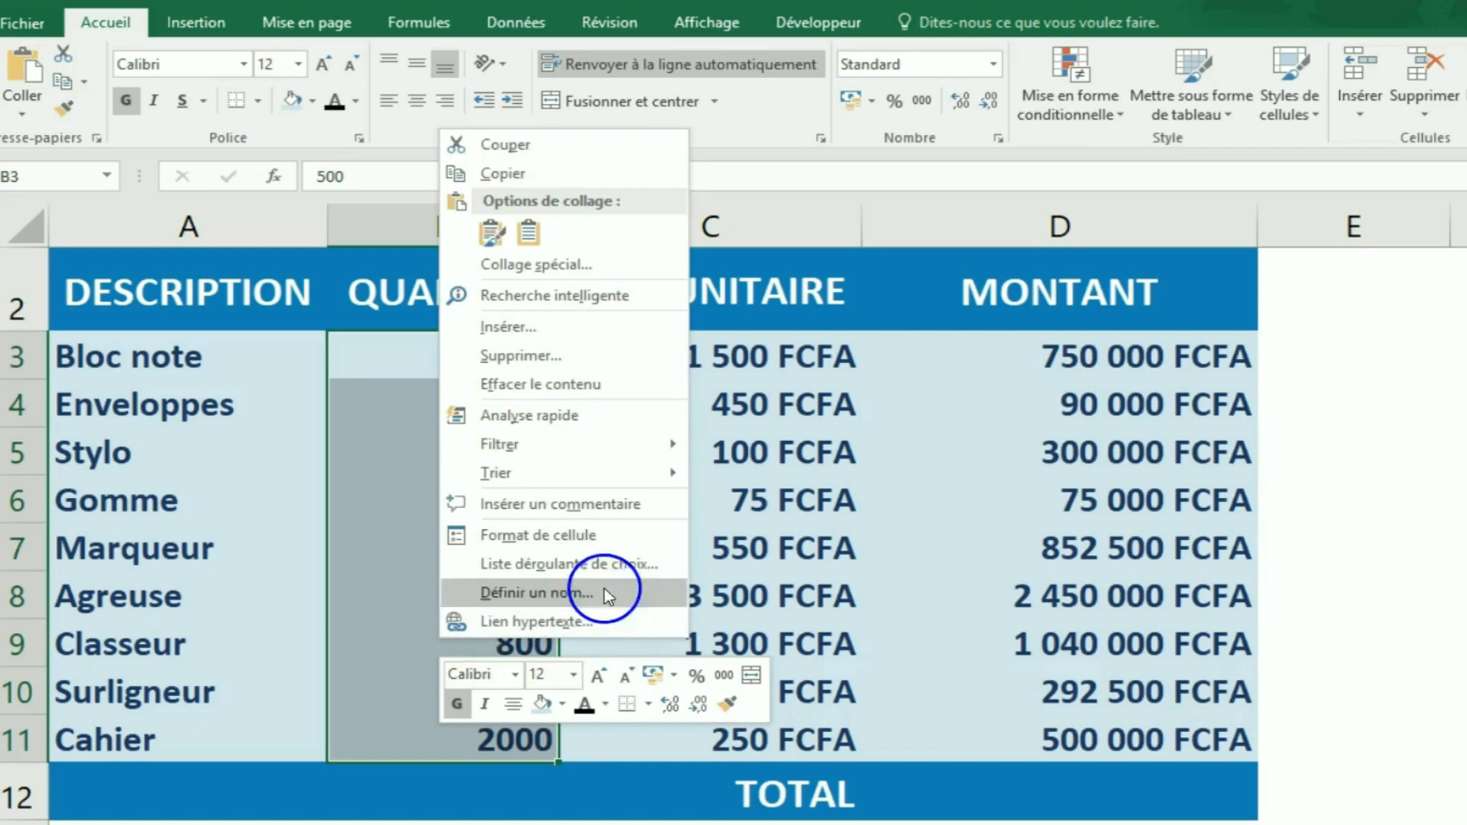
click(555, 536)
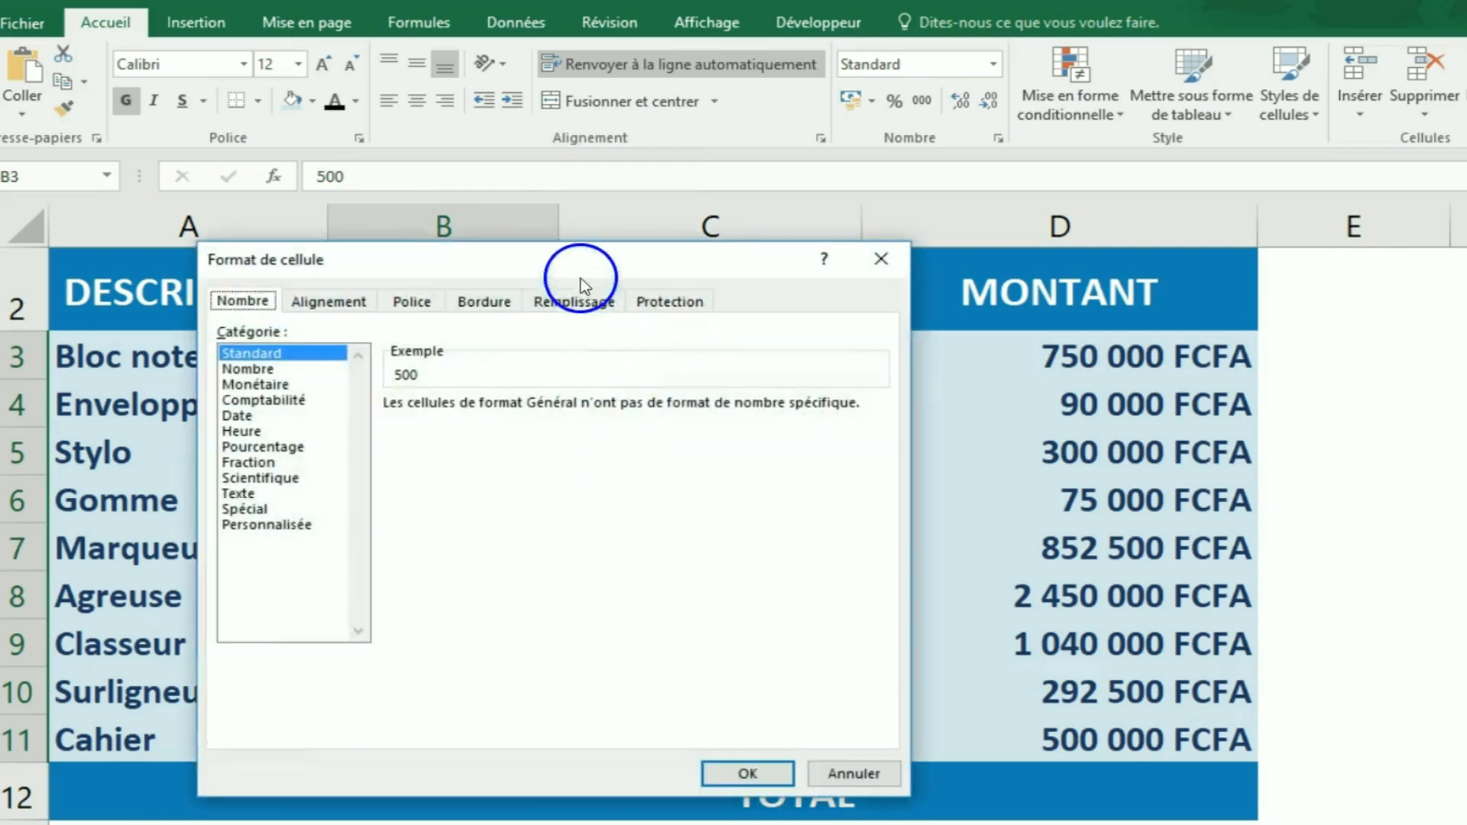
drag(566, 262, 938, 296)
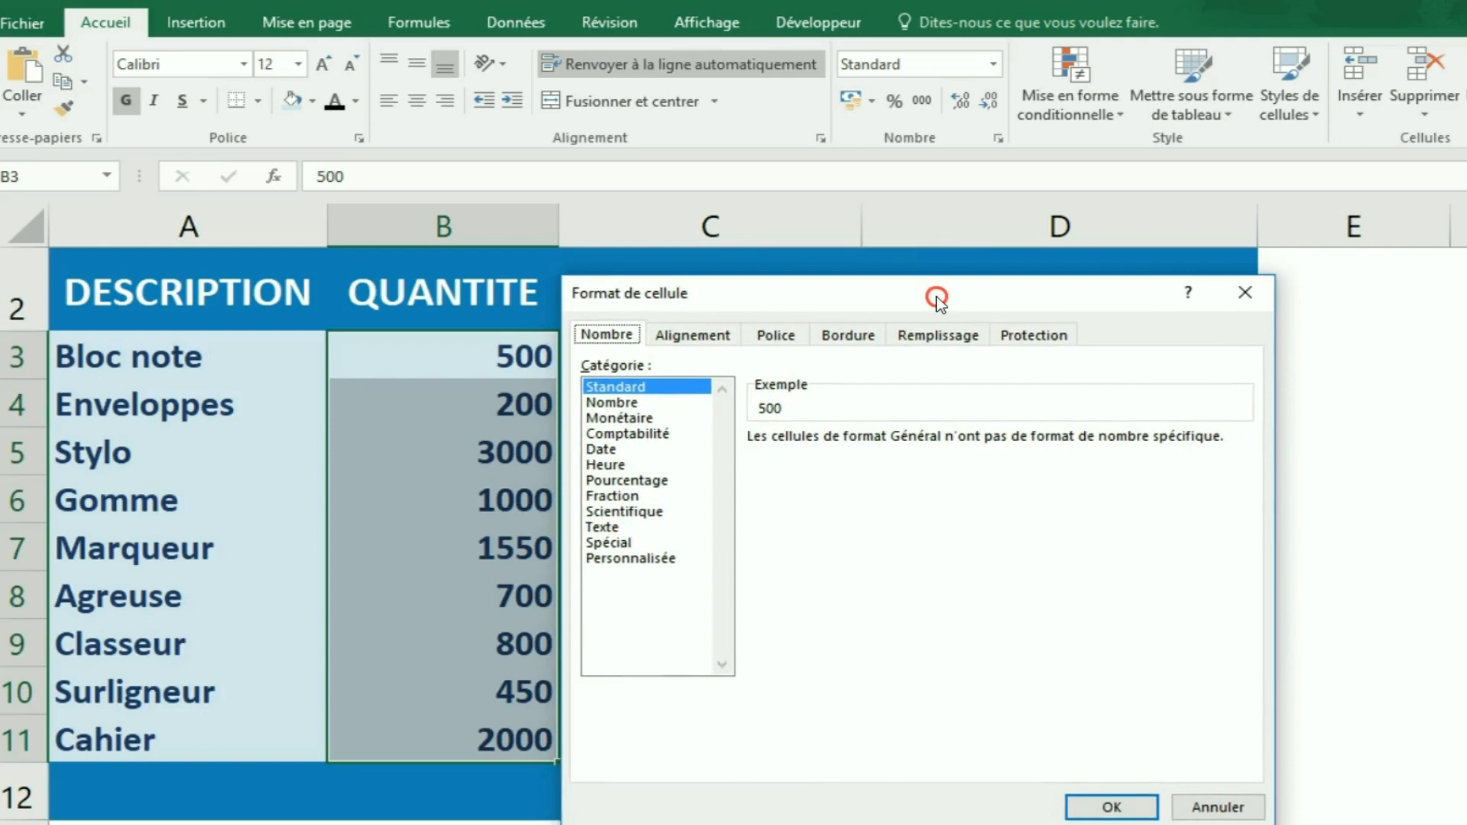
click(639, 559)
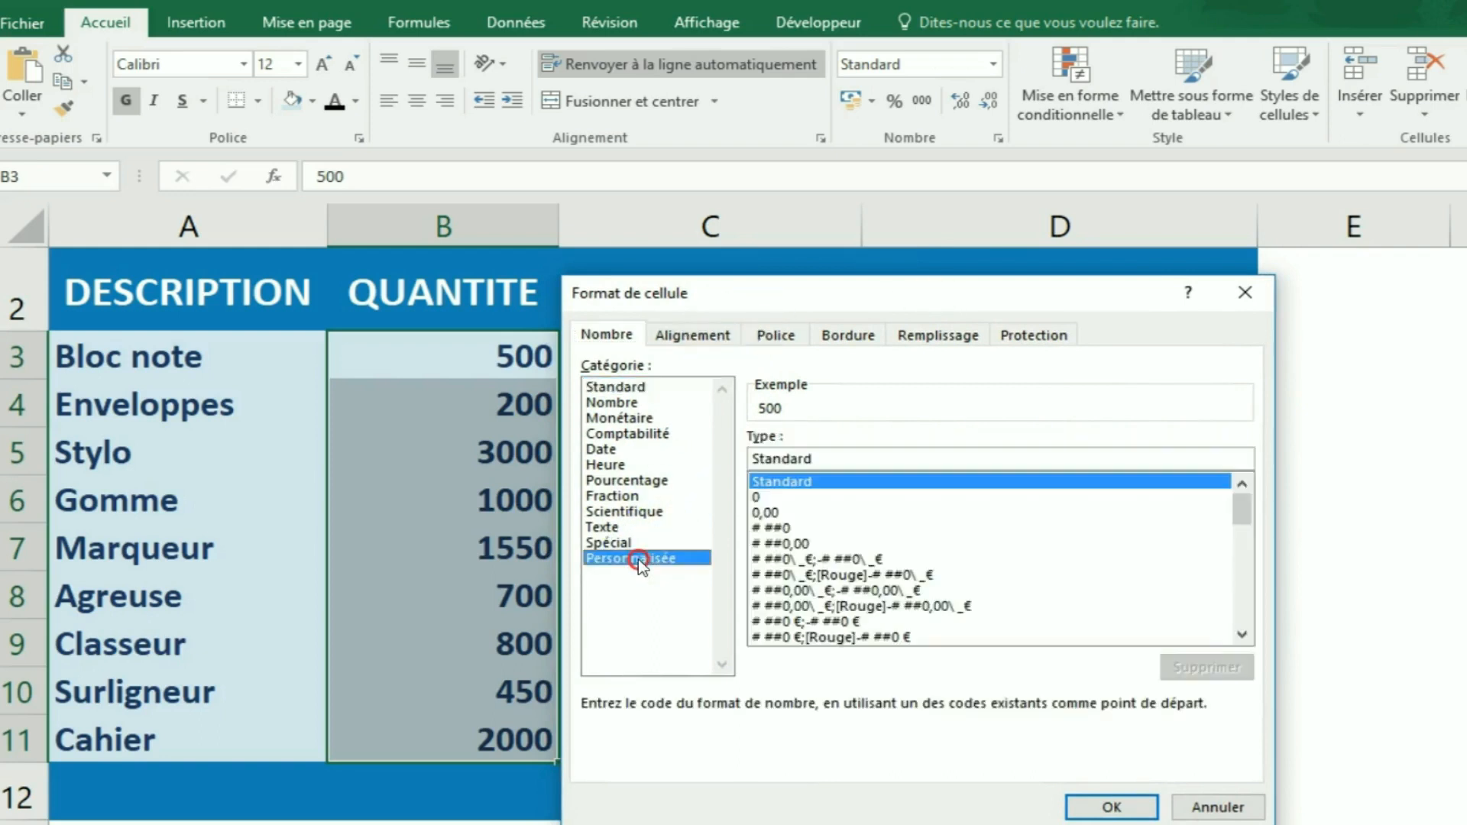
Step: Build the custom number code 0" PCS" from the existing 0 code and apply it to B3:B11
click(762, 499)
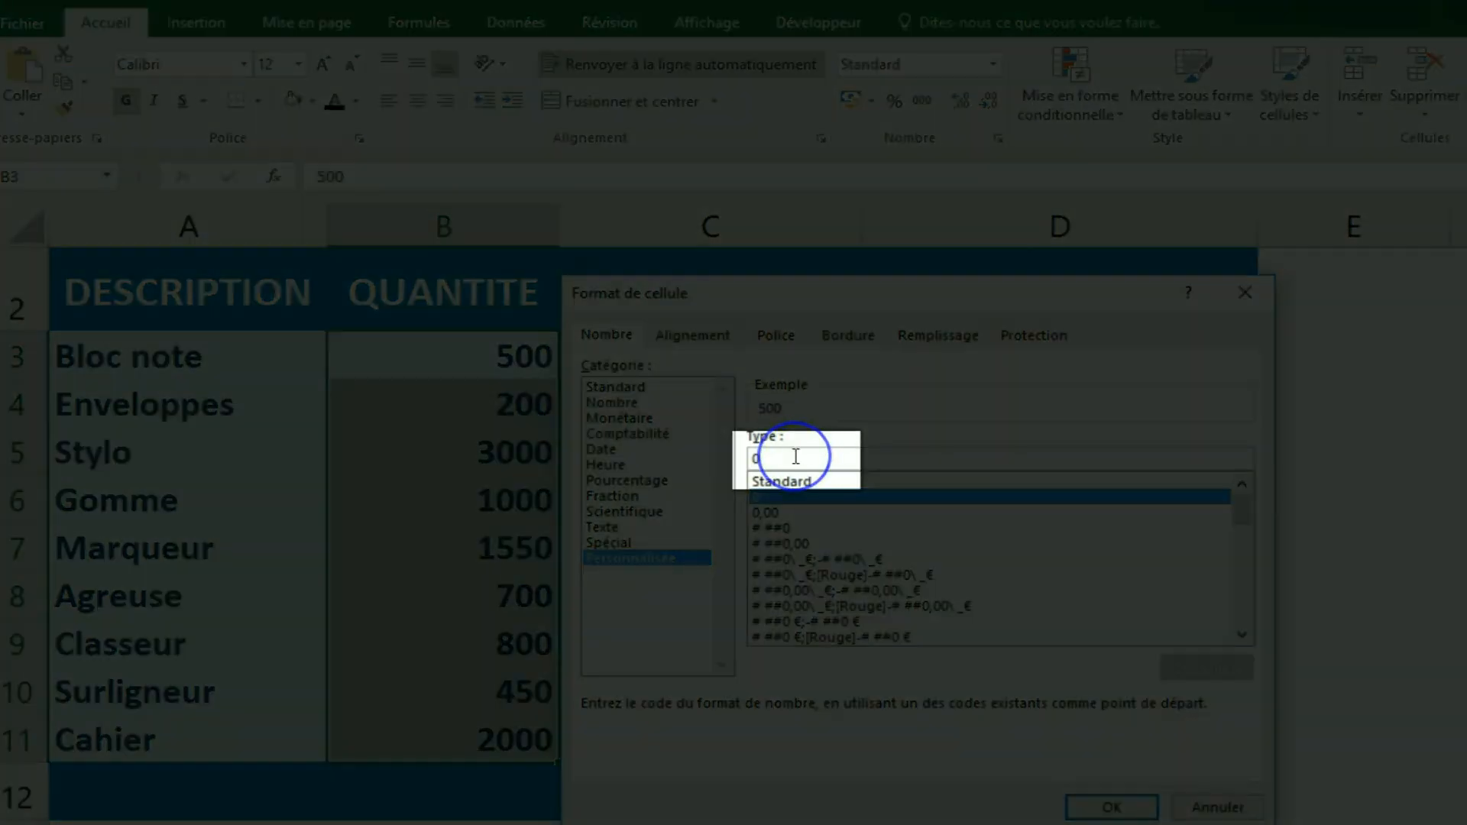
click(778, 458)
text(" PCS)
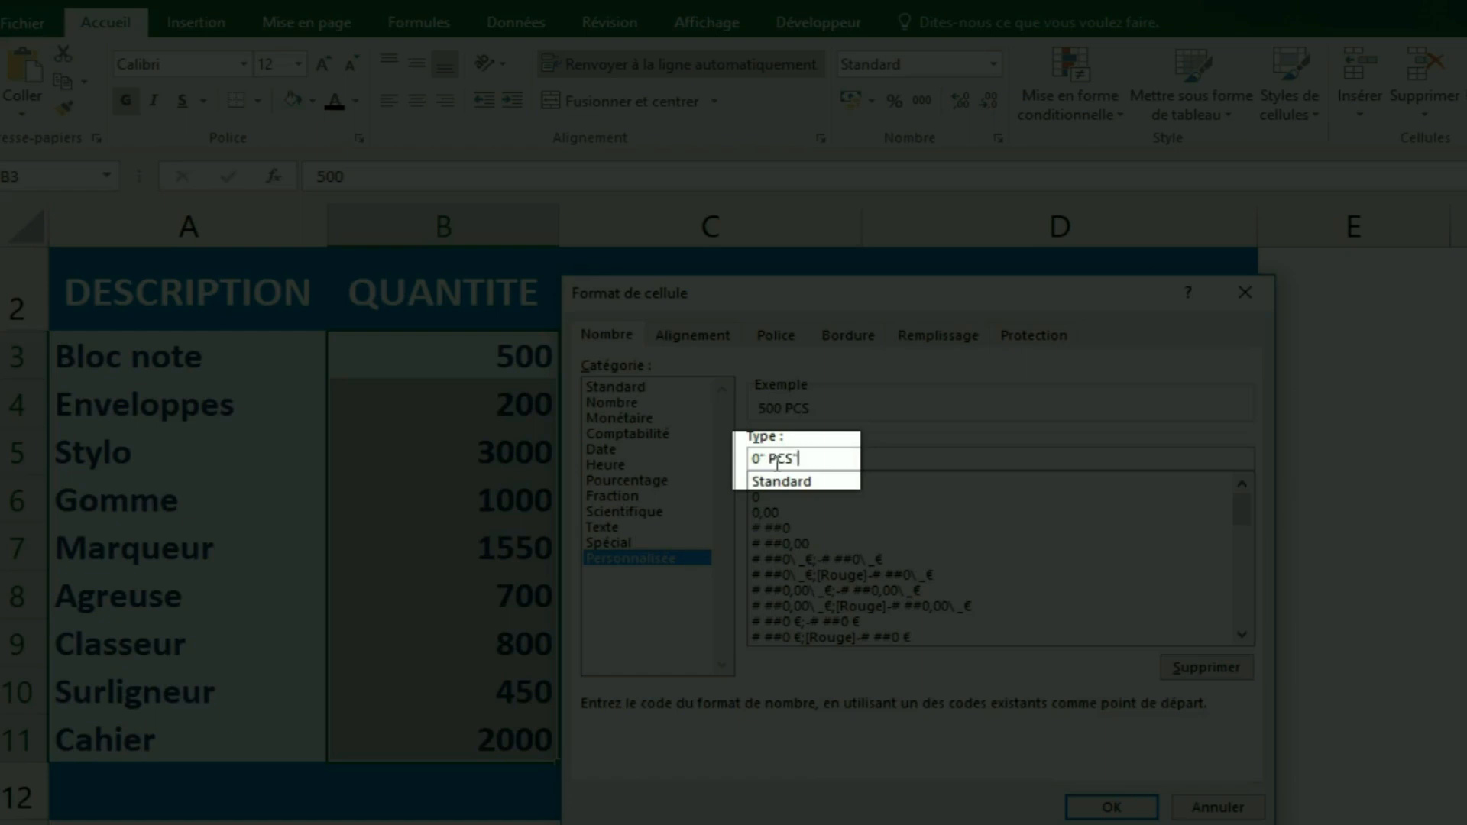
click(795, 437)
click(794, 434)
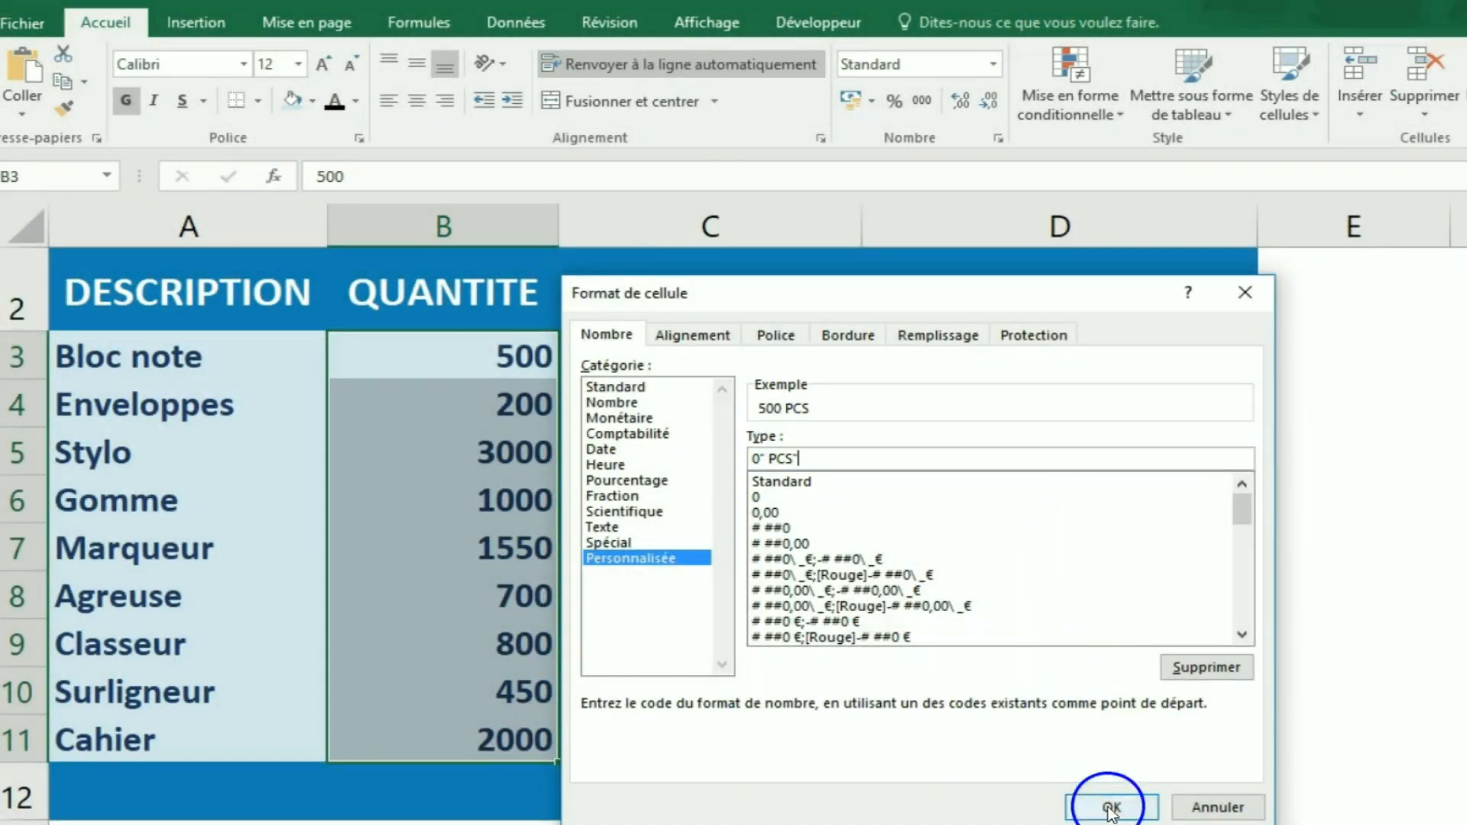
click(1109, 809)
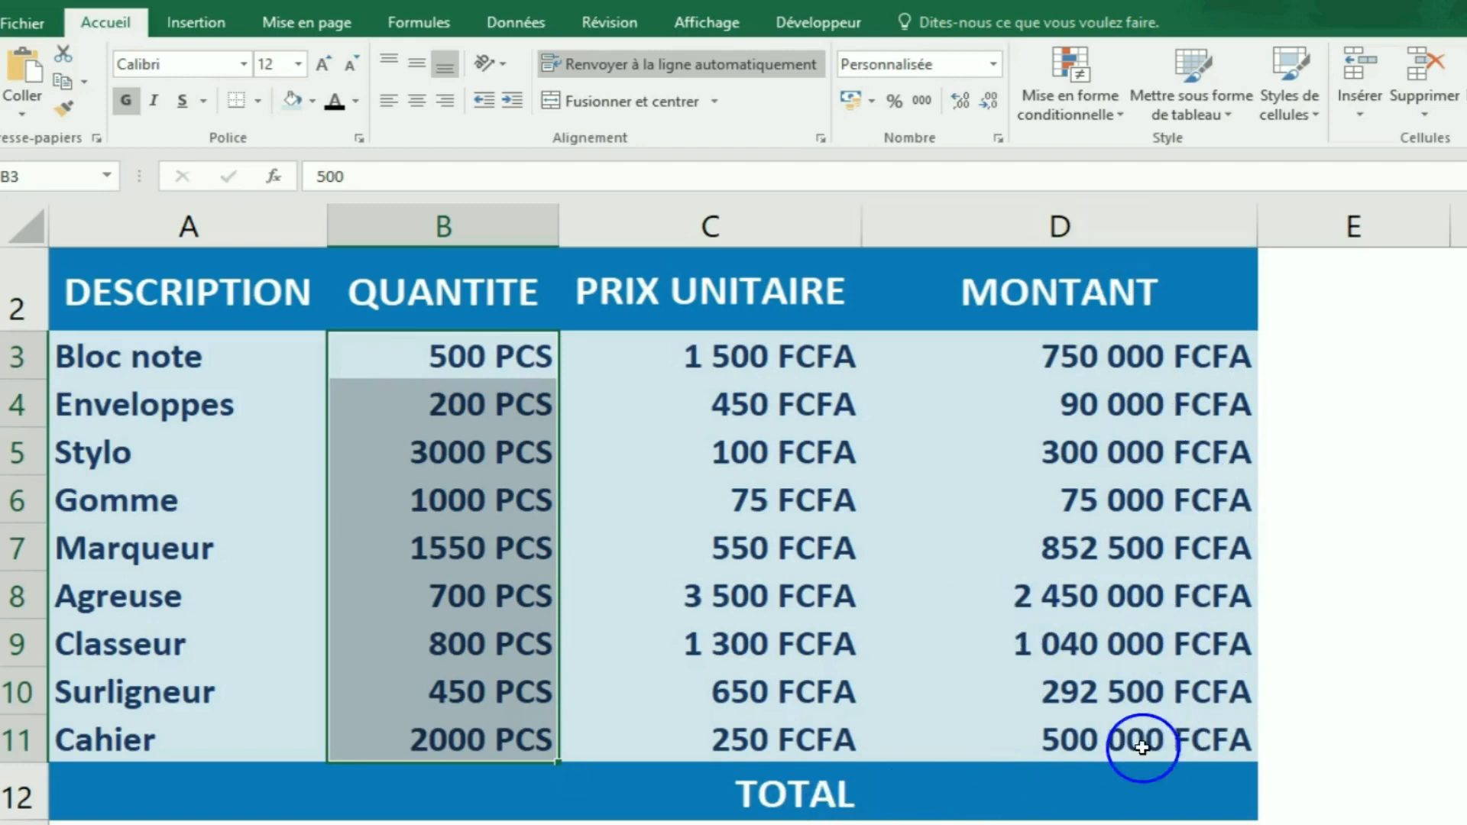
Step: Total the MONTANT amounts in cell D12 with the formula =SOMME(D3:D11)
click(1153, 777)
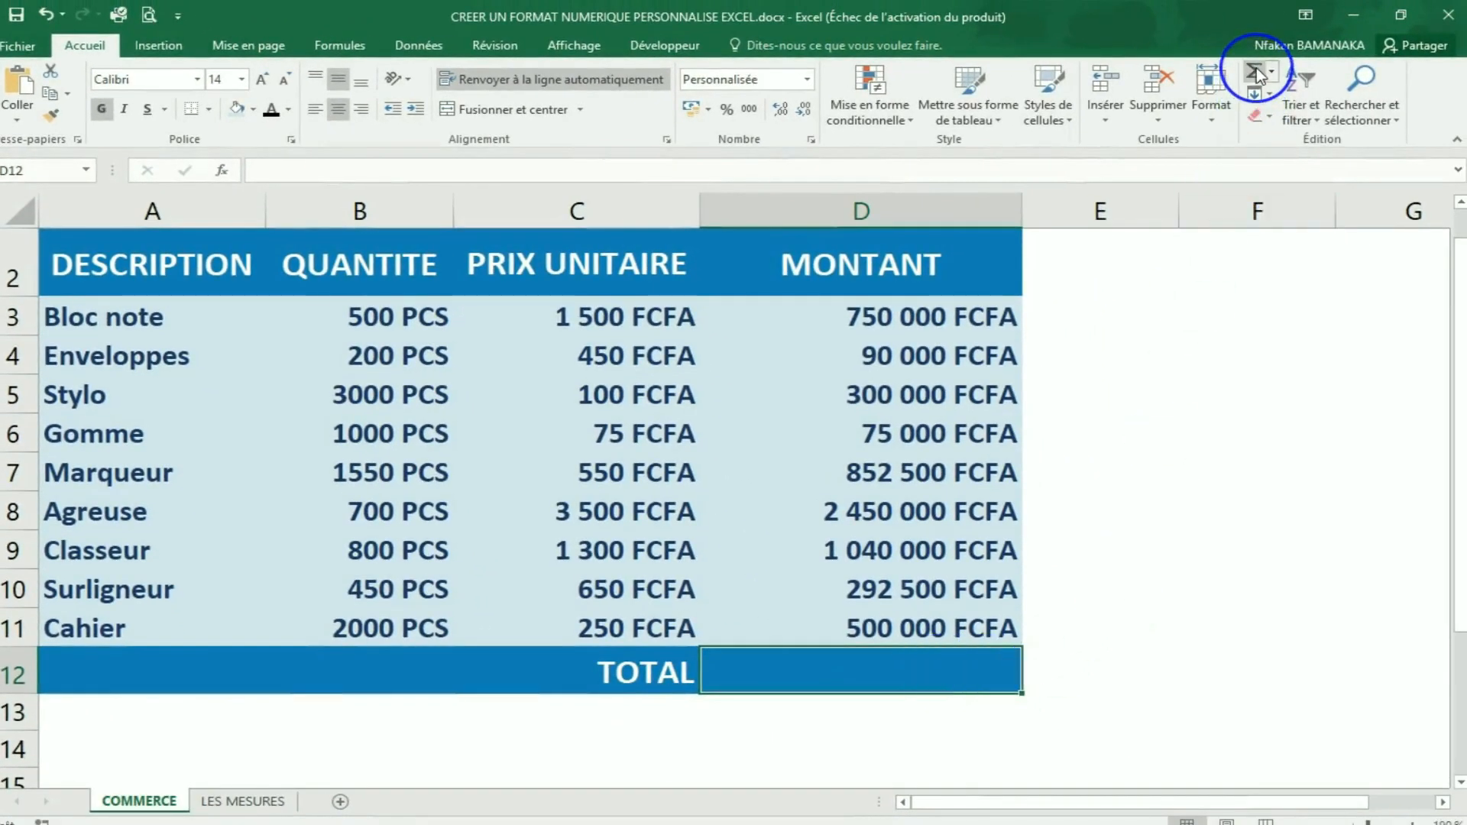
click(1256, 73)
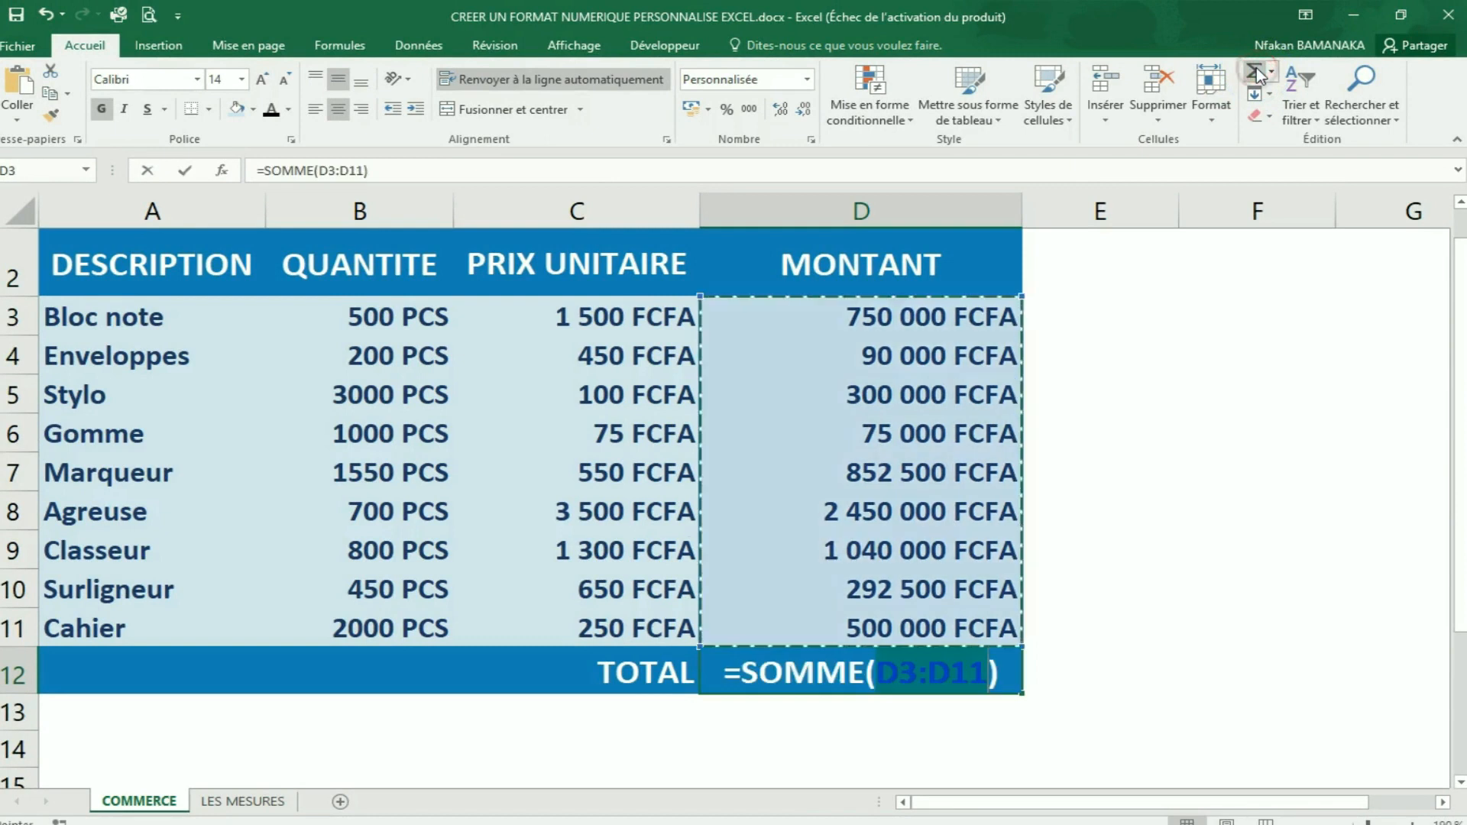
key(Return)
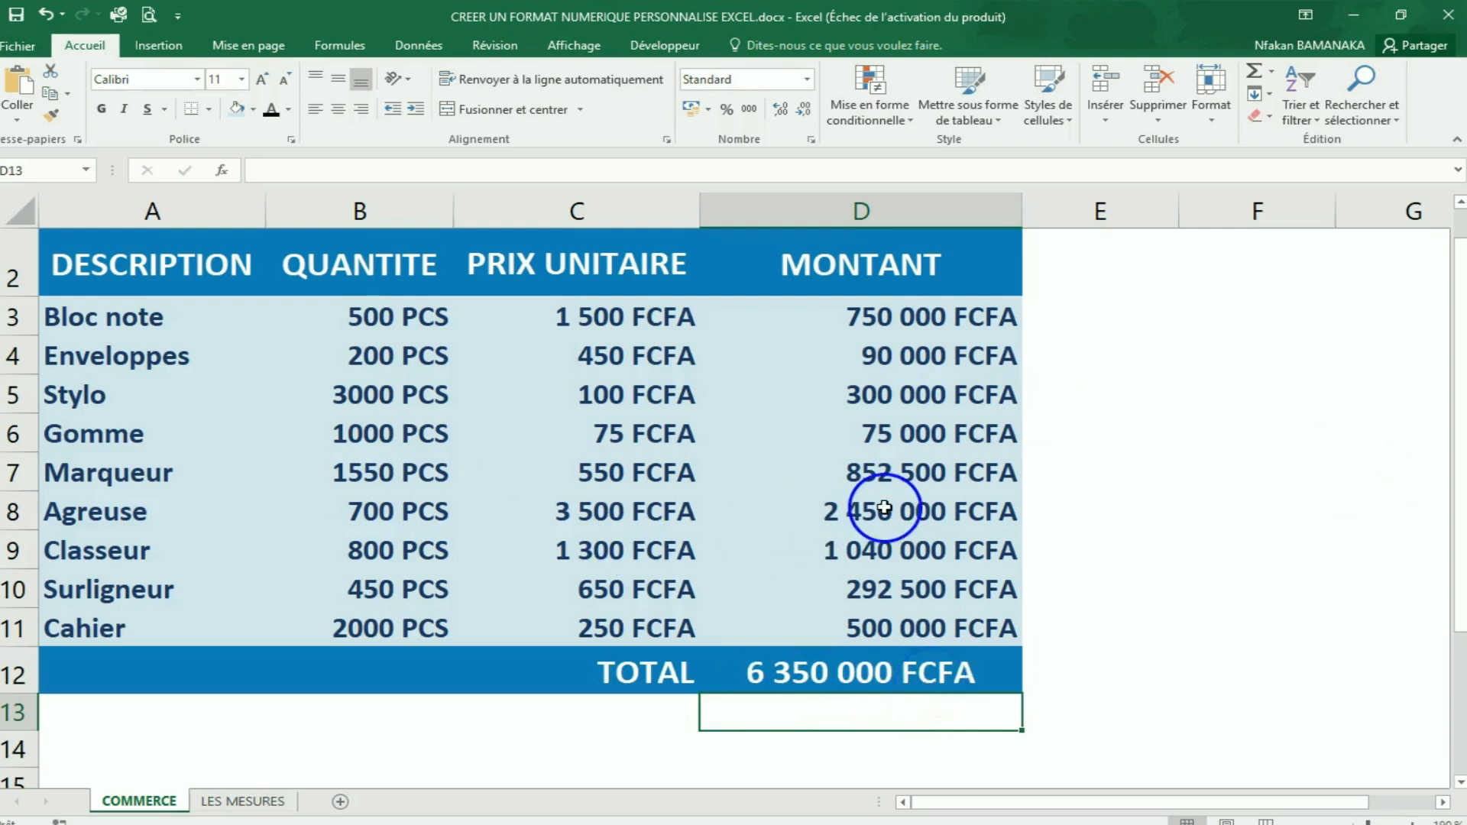
Step: Replace the Gomme amount in D6 with 25000 and check the cell's underlying content
click(926, 434)
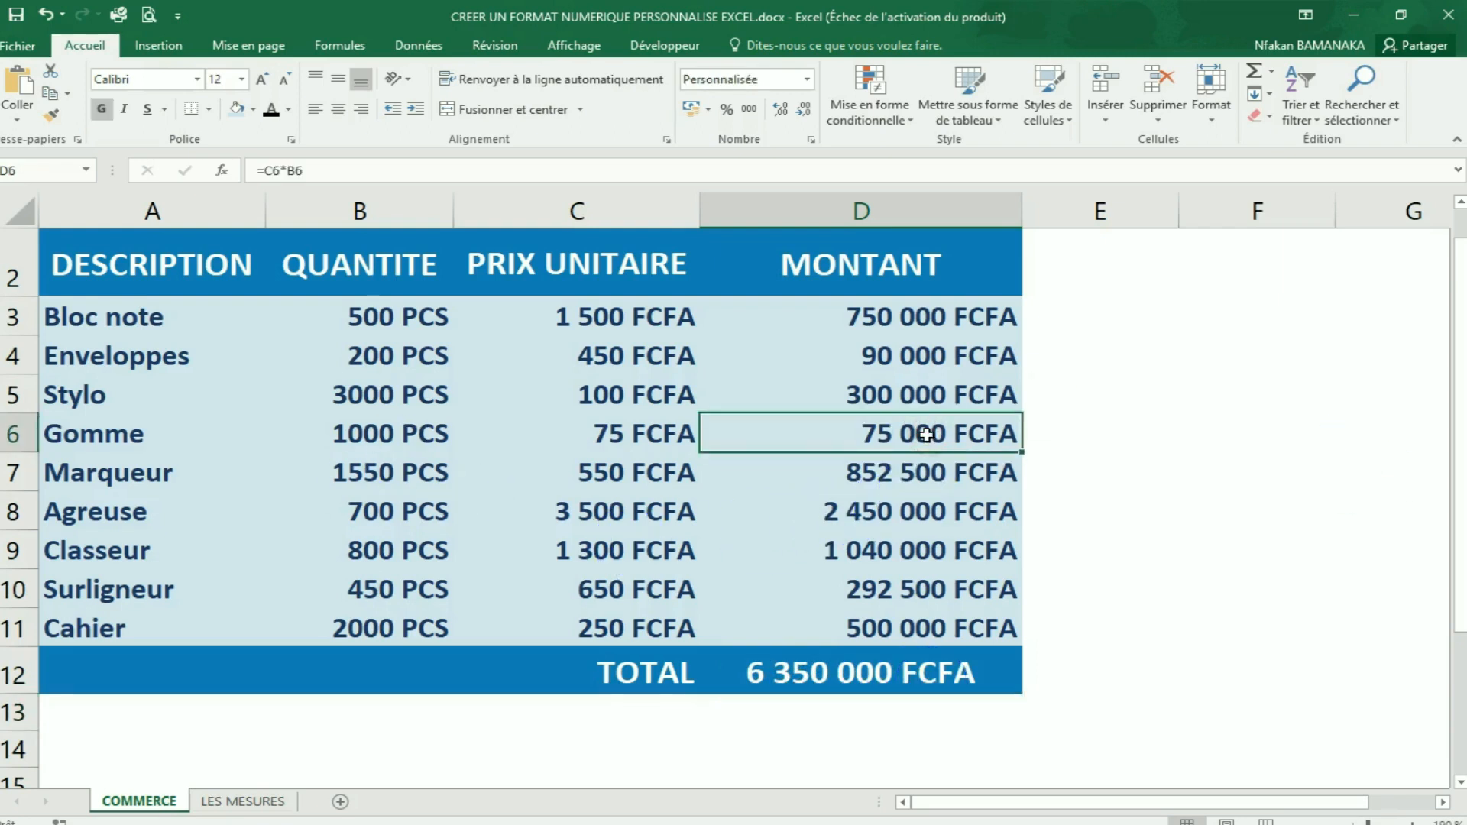
text(25000)
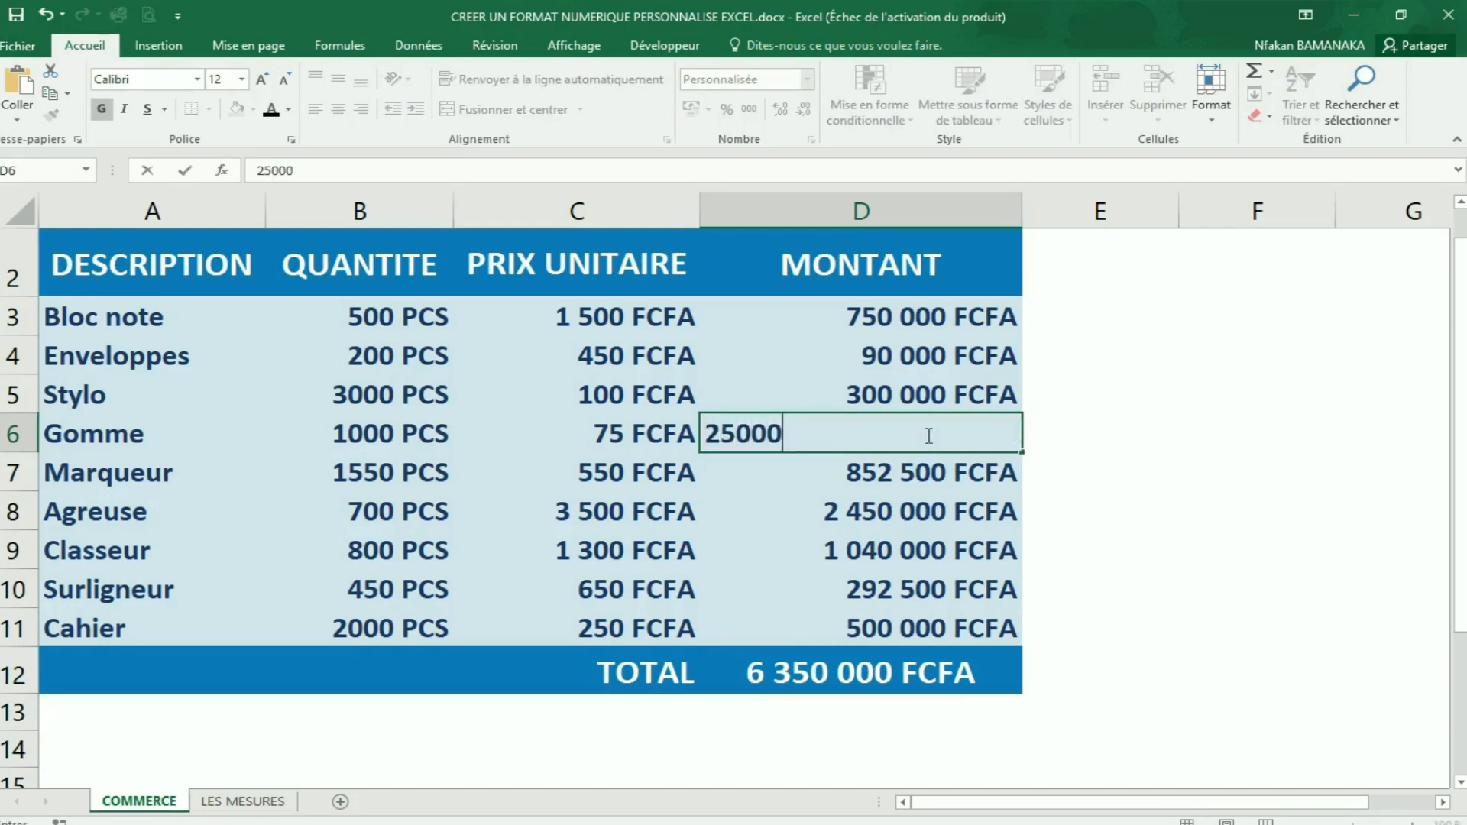
key(Return)
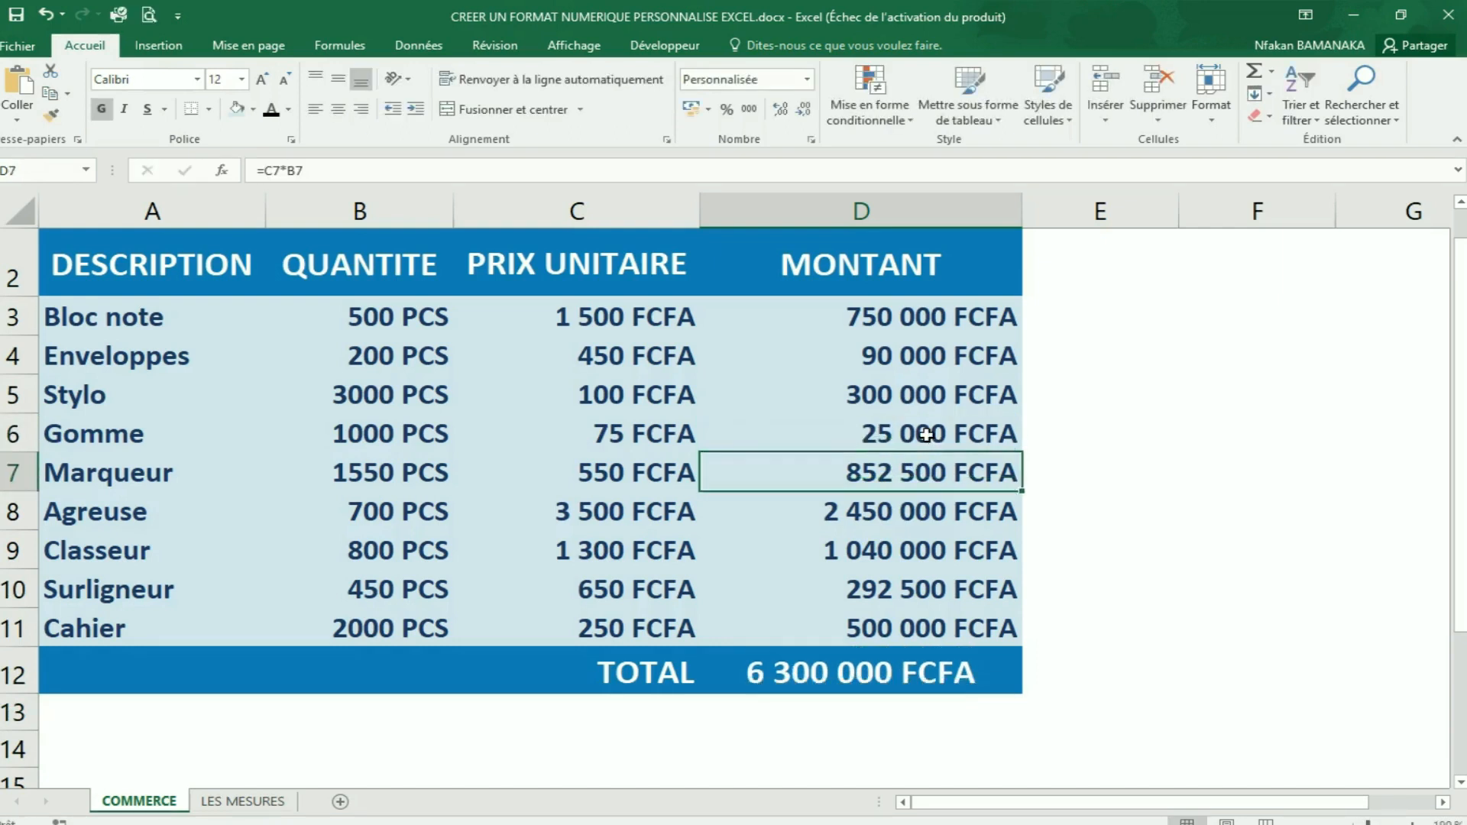
click(988, 439)
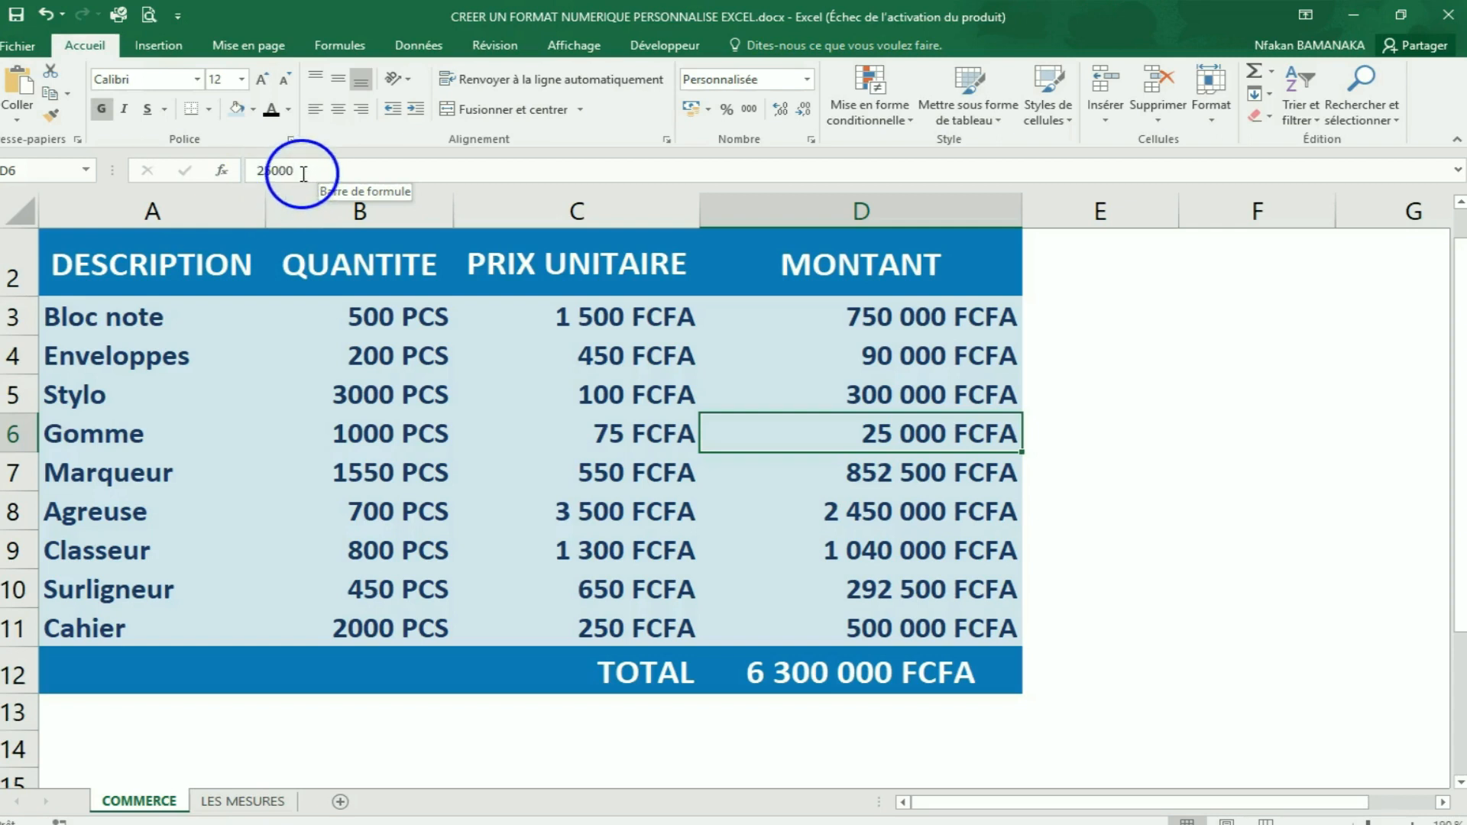
click(947, 474)
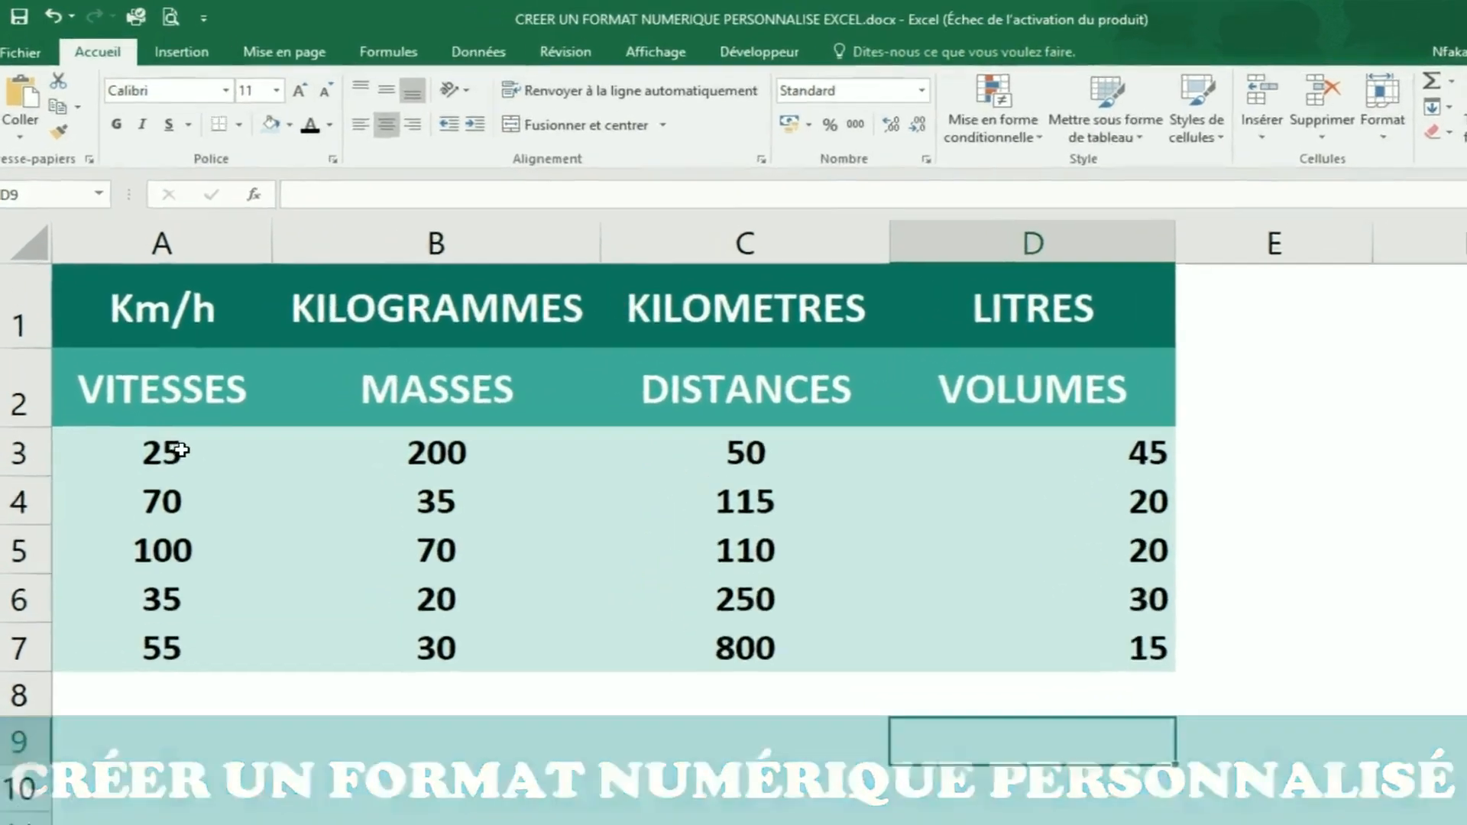
Step: Open the cell format settings for the VITESSES cells A3:A7 and choose the Personnalisée number category
click(157, 392)
drag(216, 533, 226, 780)
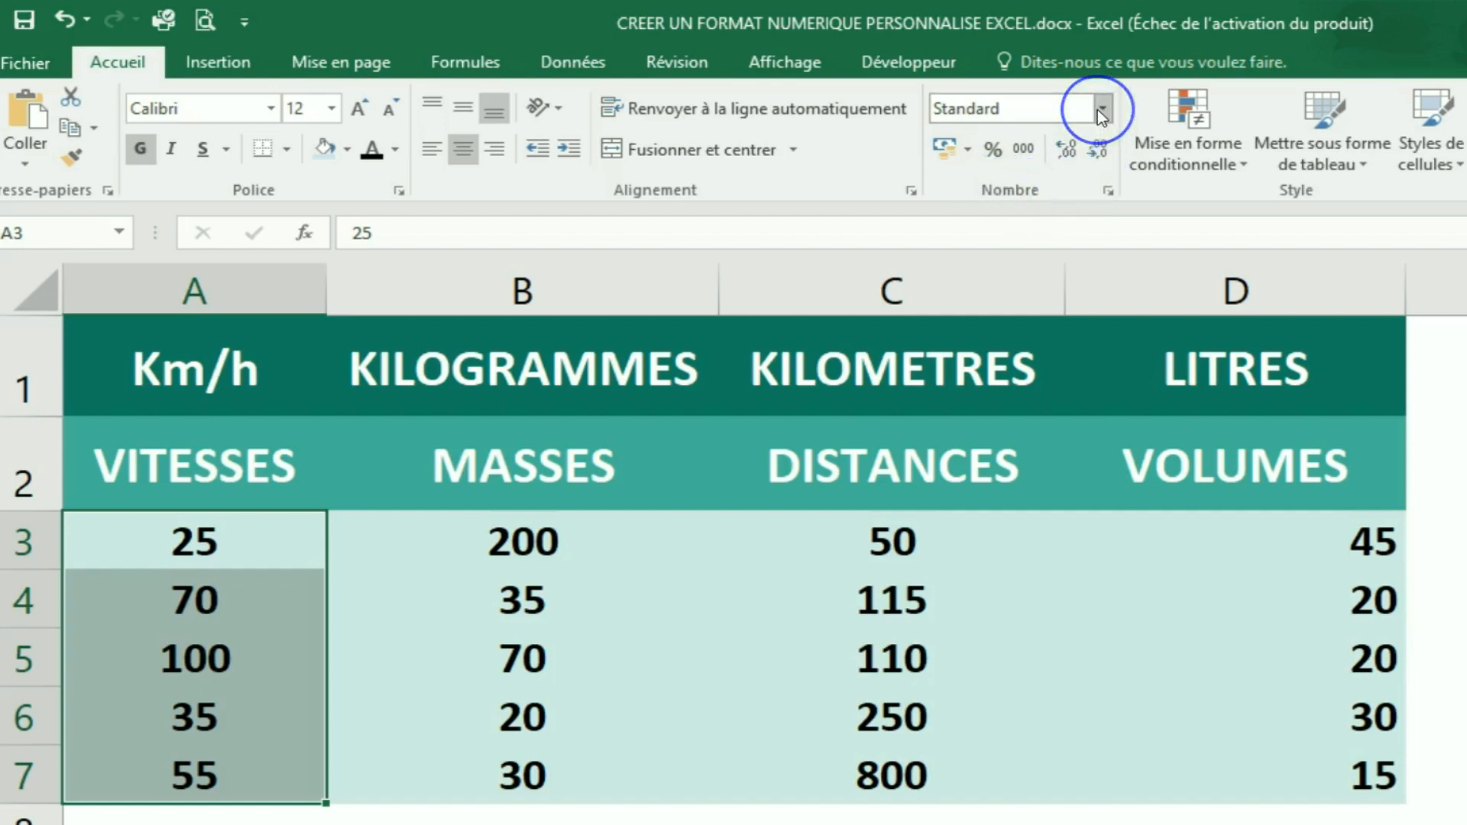
click(1106, 192)
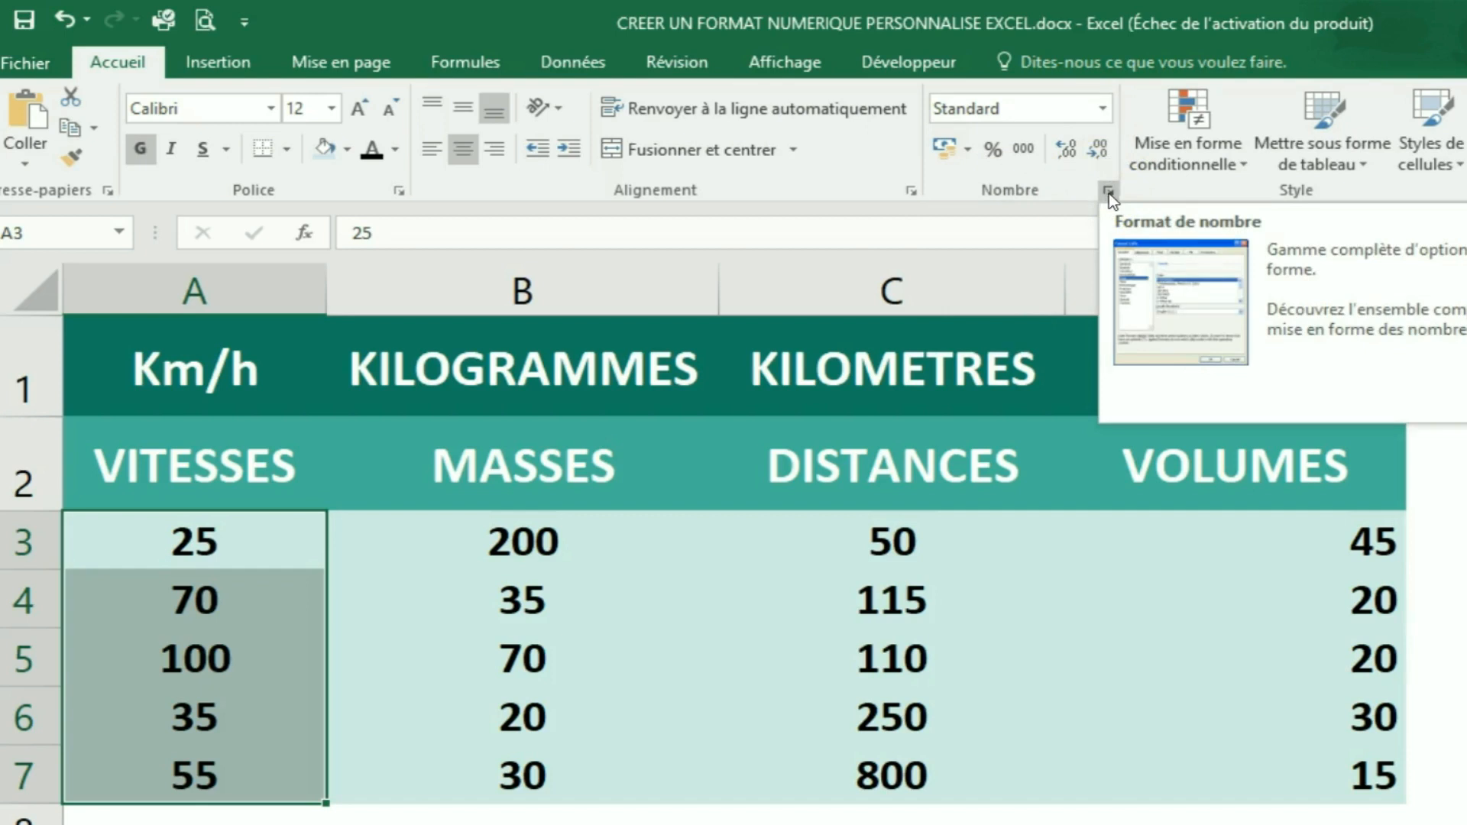
click(1107, 195)
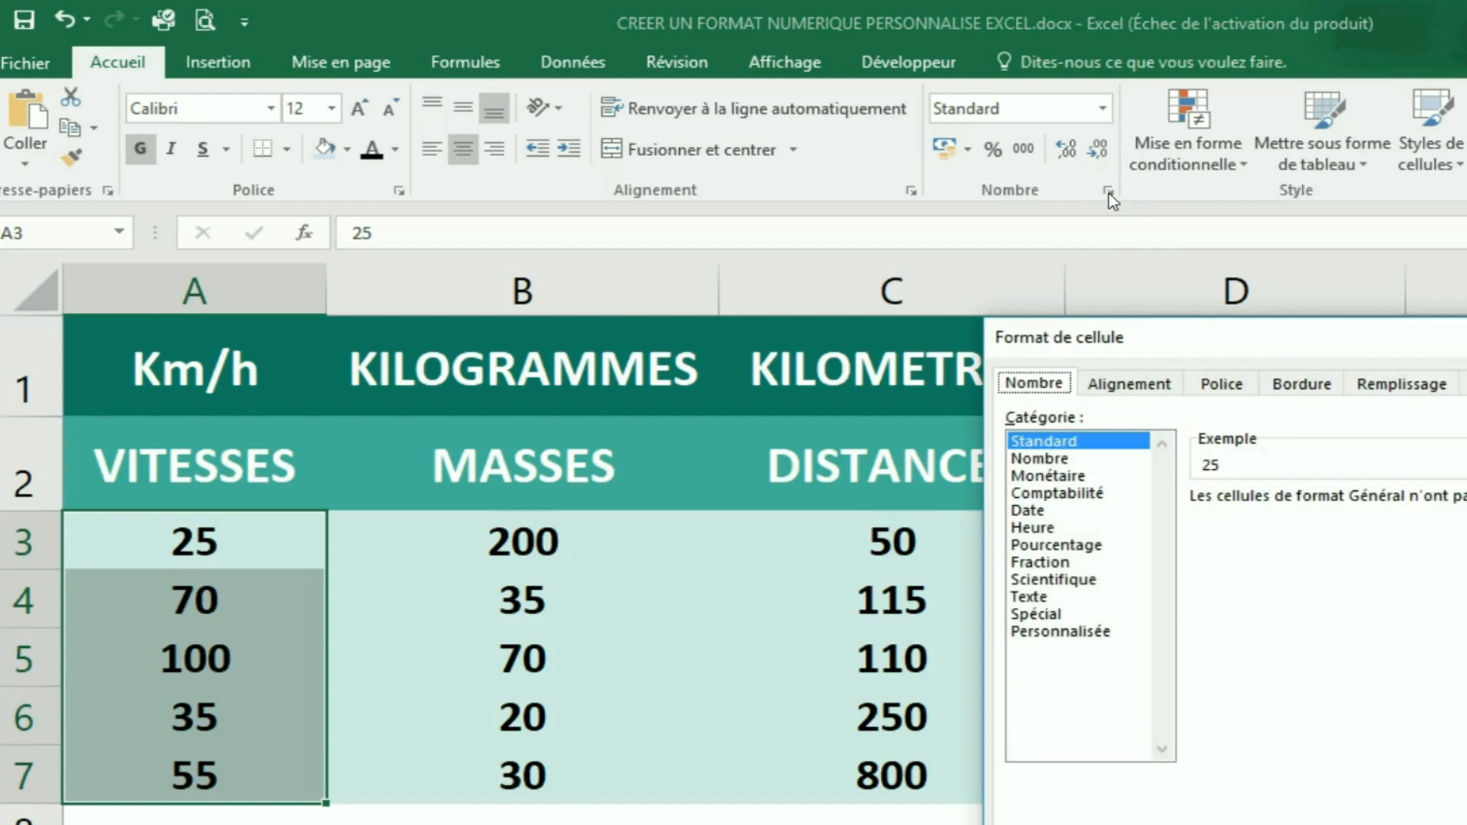
drag(1189, 327, 781, 353)
click(620, 410)
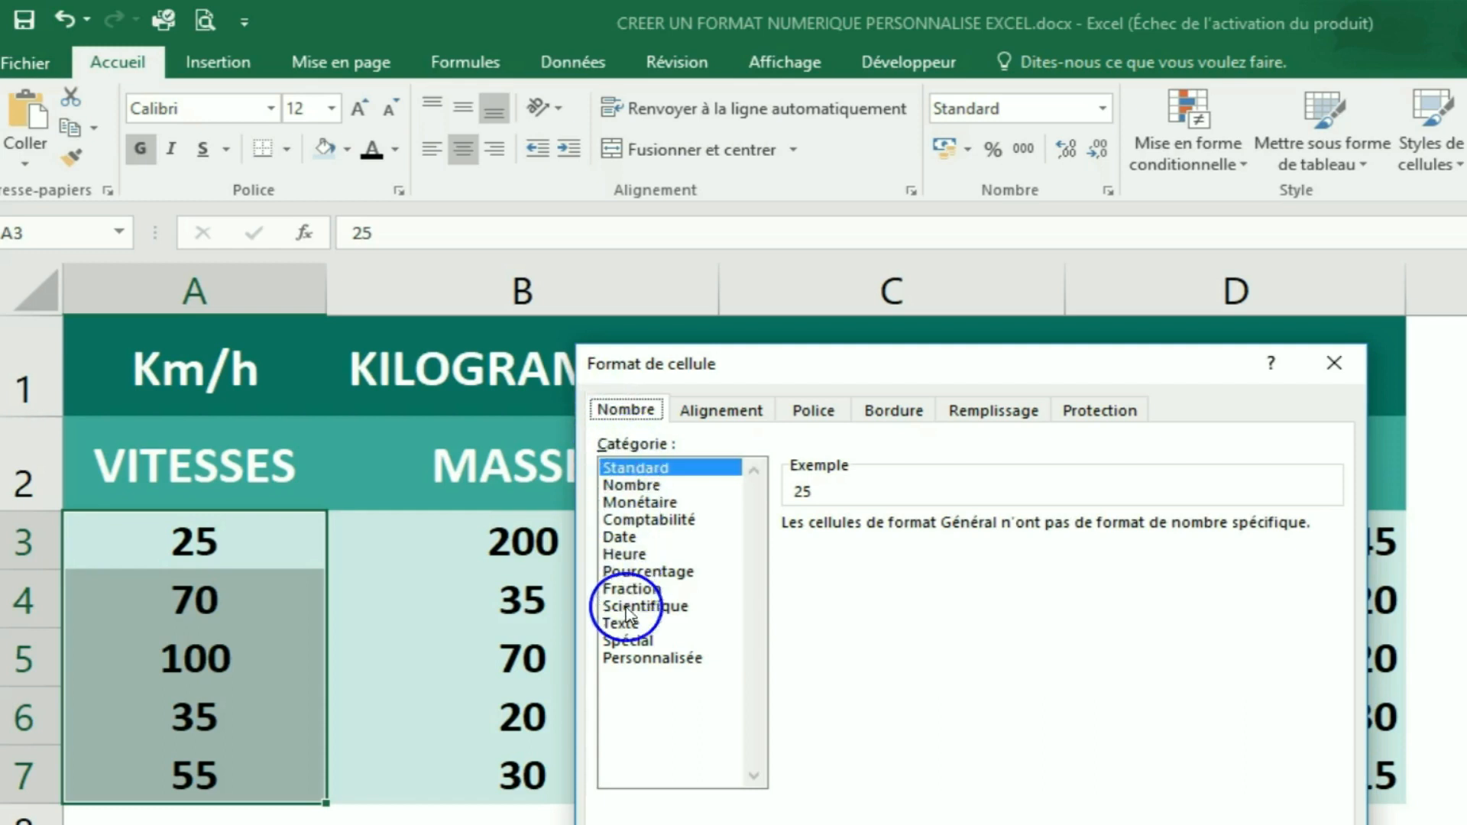
click(633, 660)
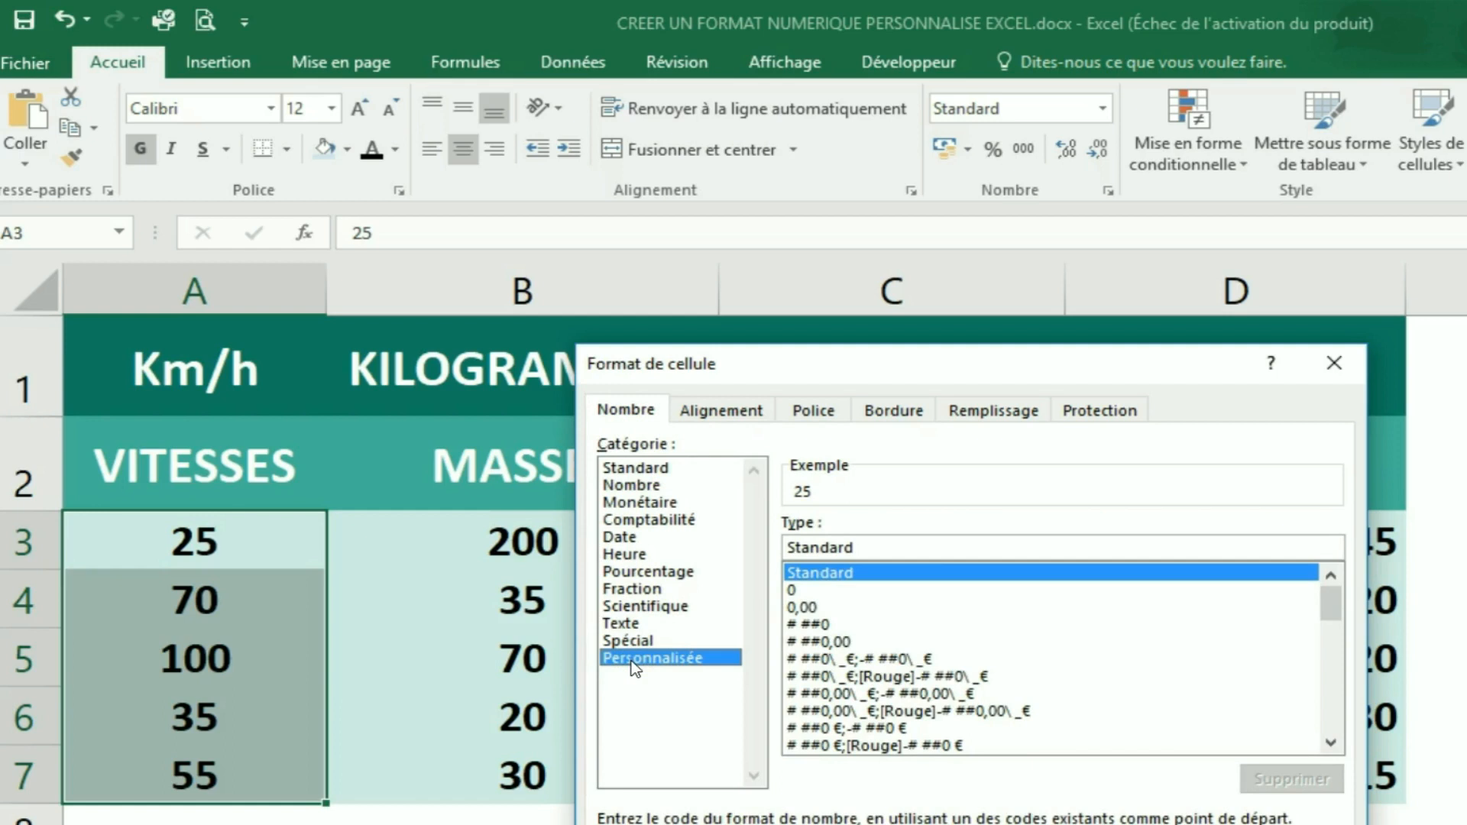
Step: Build the custom number code 0" Km/h" from the existing 0 code and apply it to A3:A7
click(800, 588)
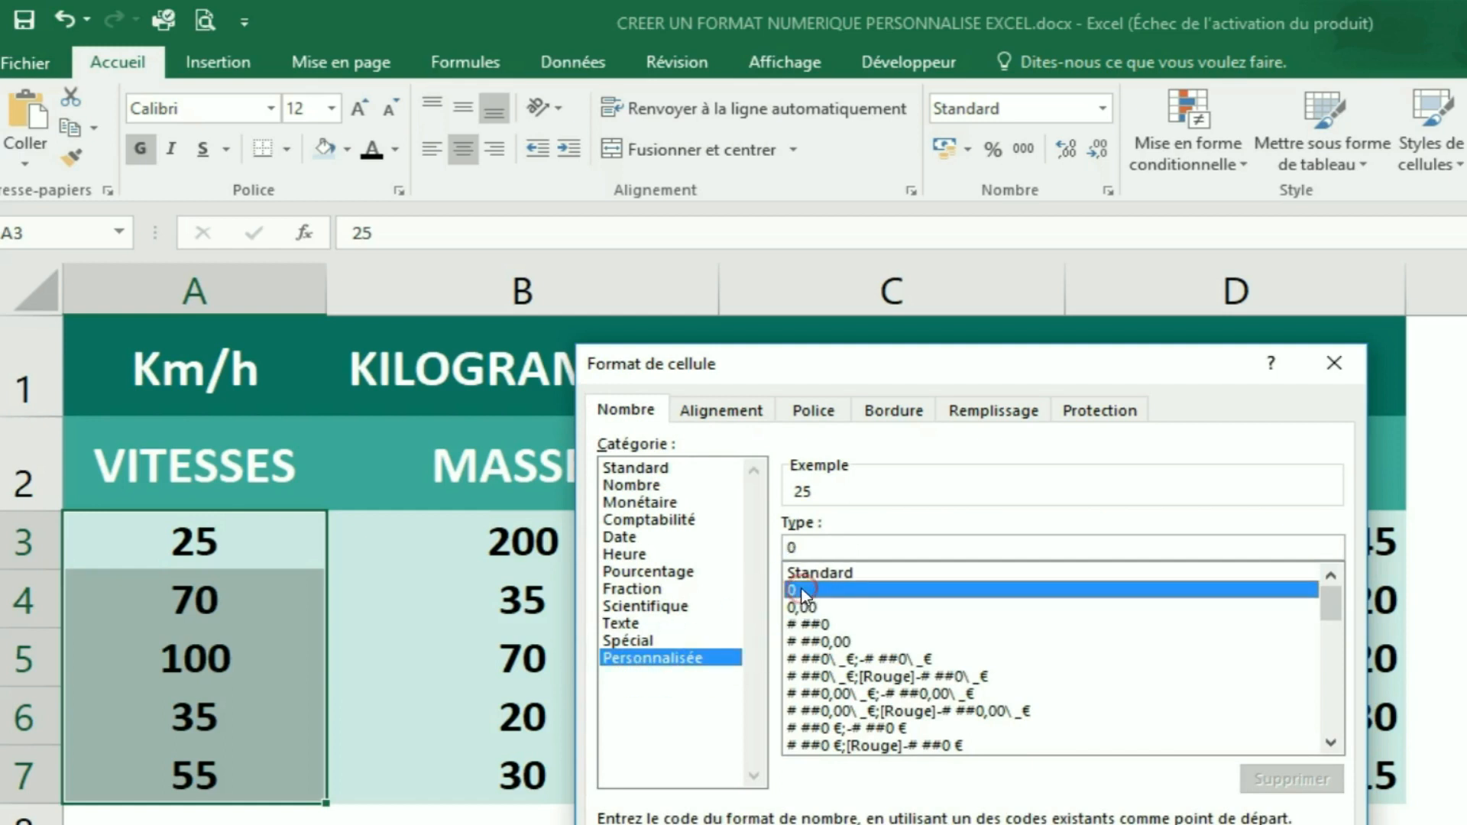
click(808, 544)
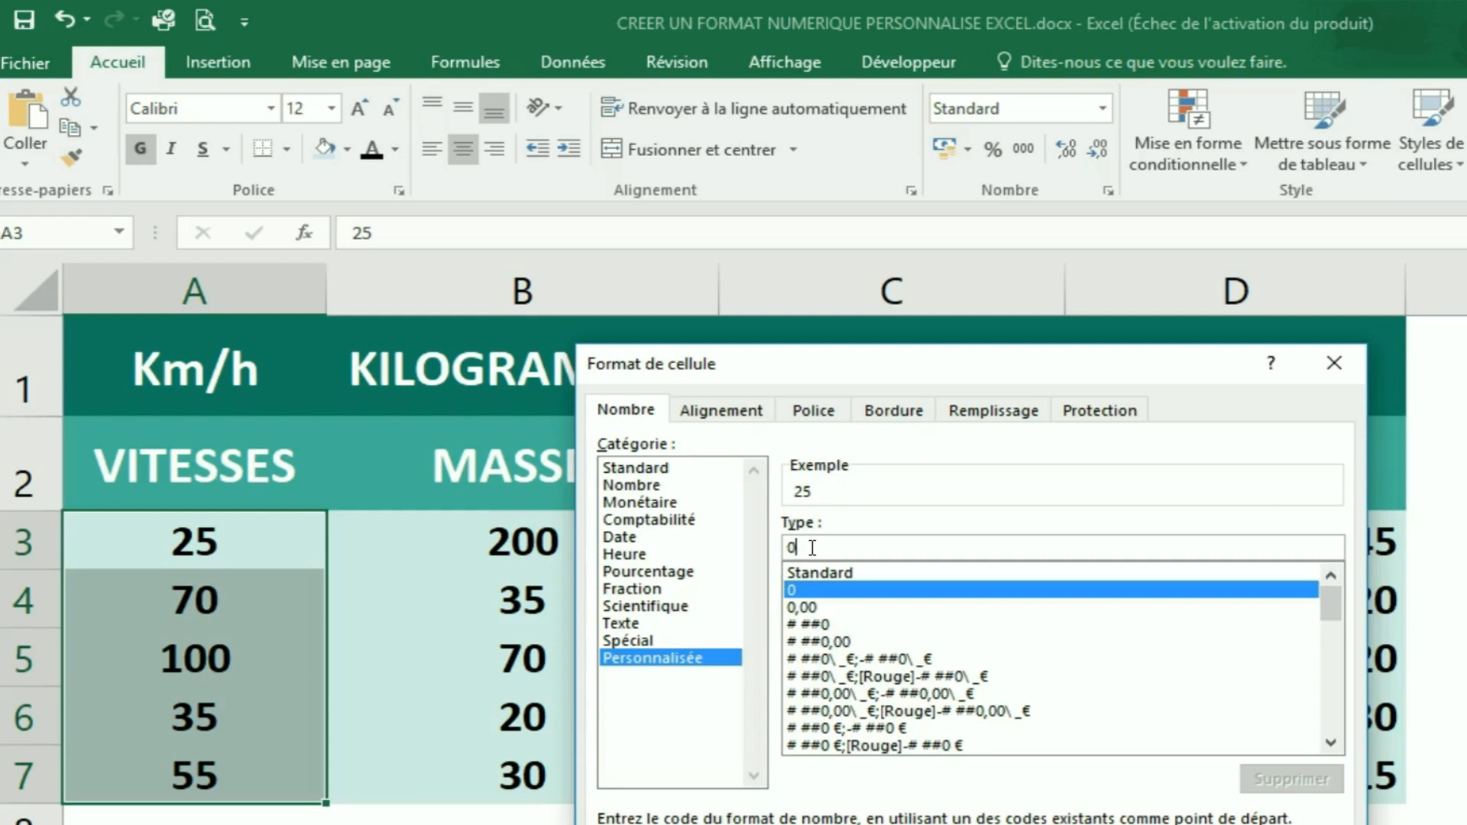
text(")
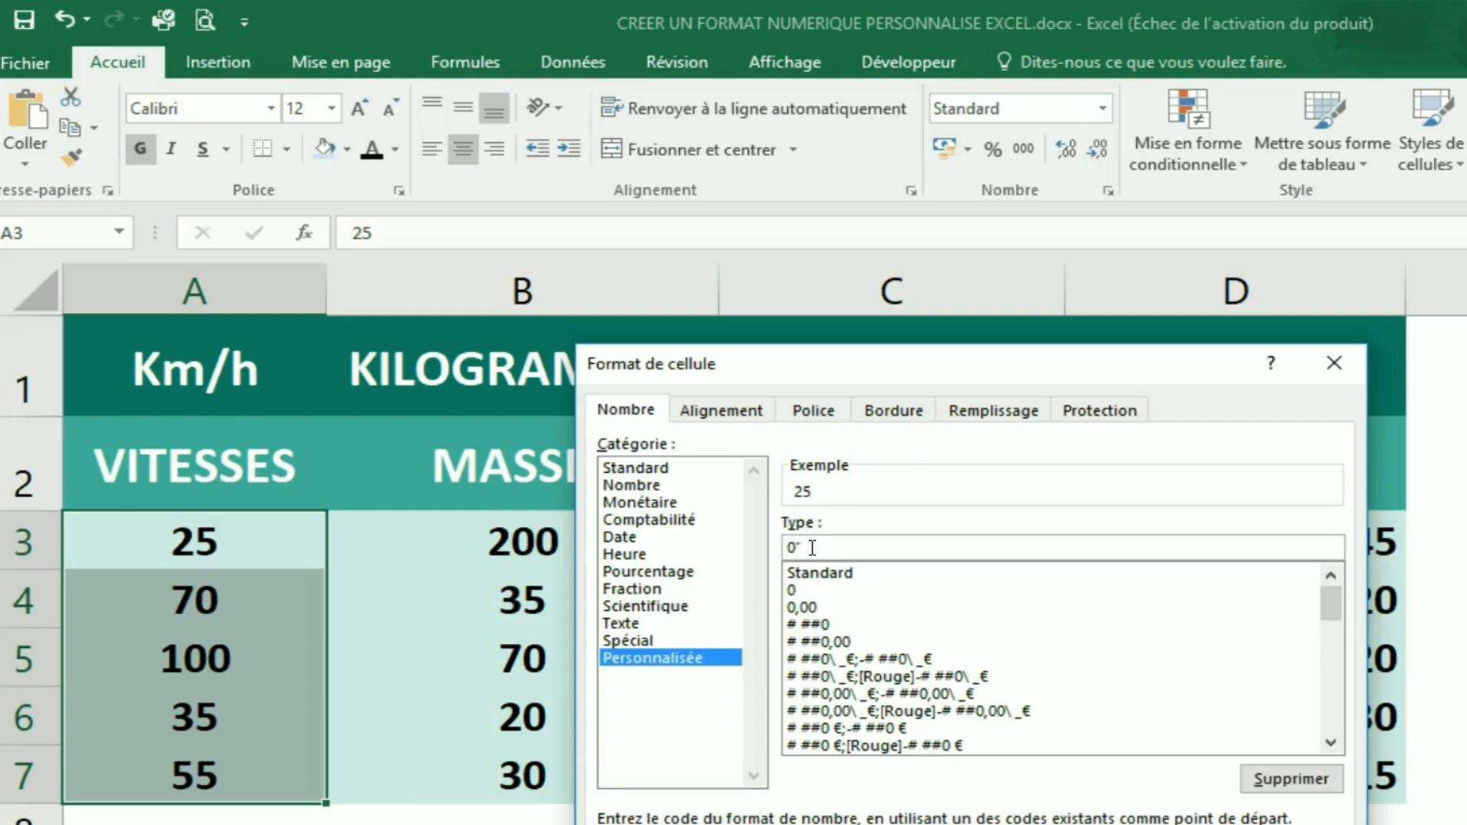
text(Km/h")
key(Return)
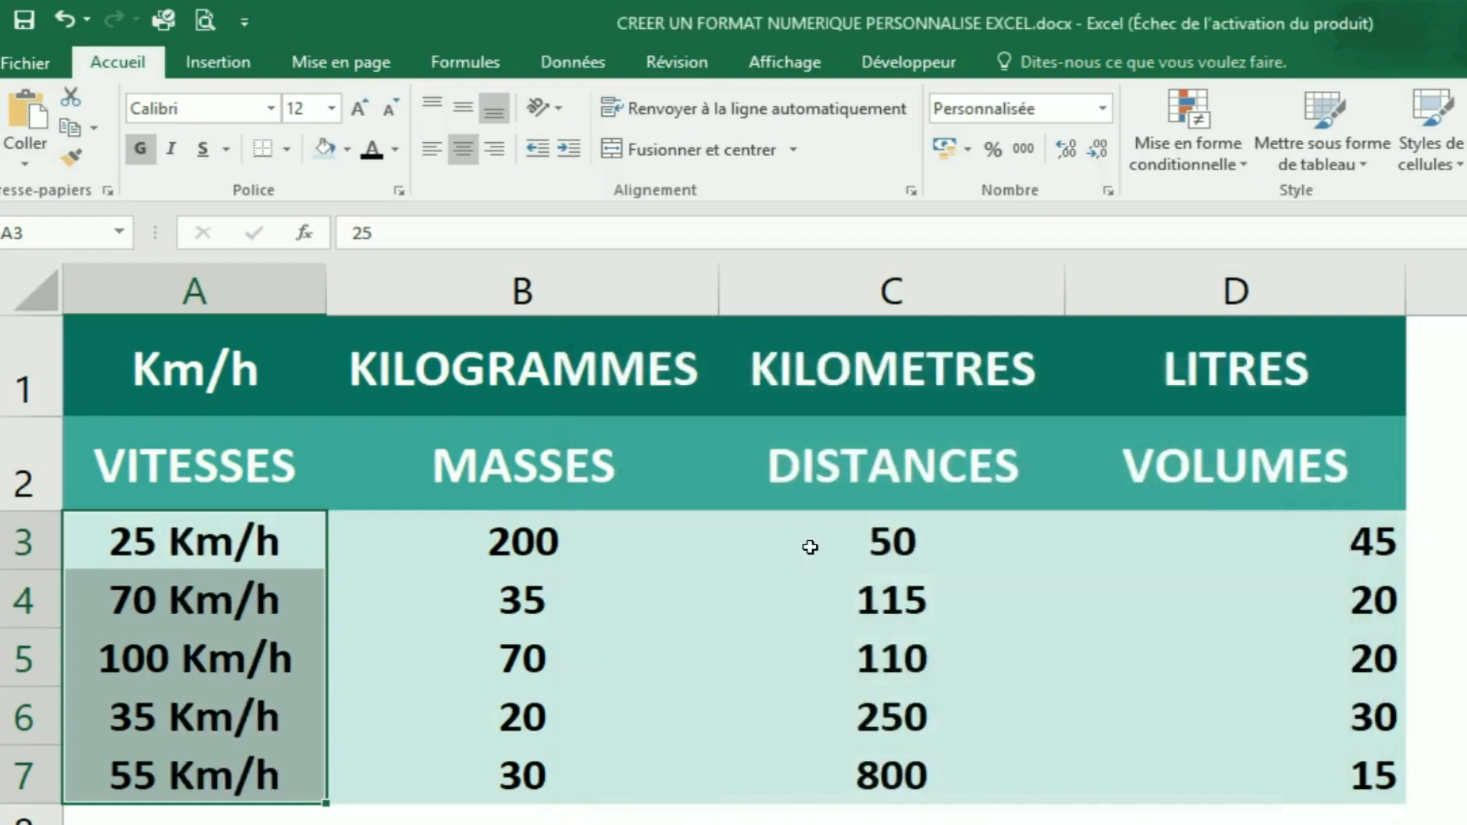
click(216, 542)
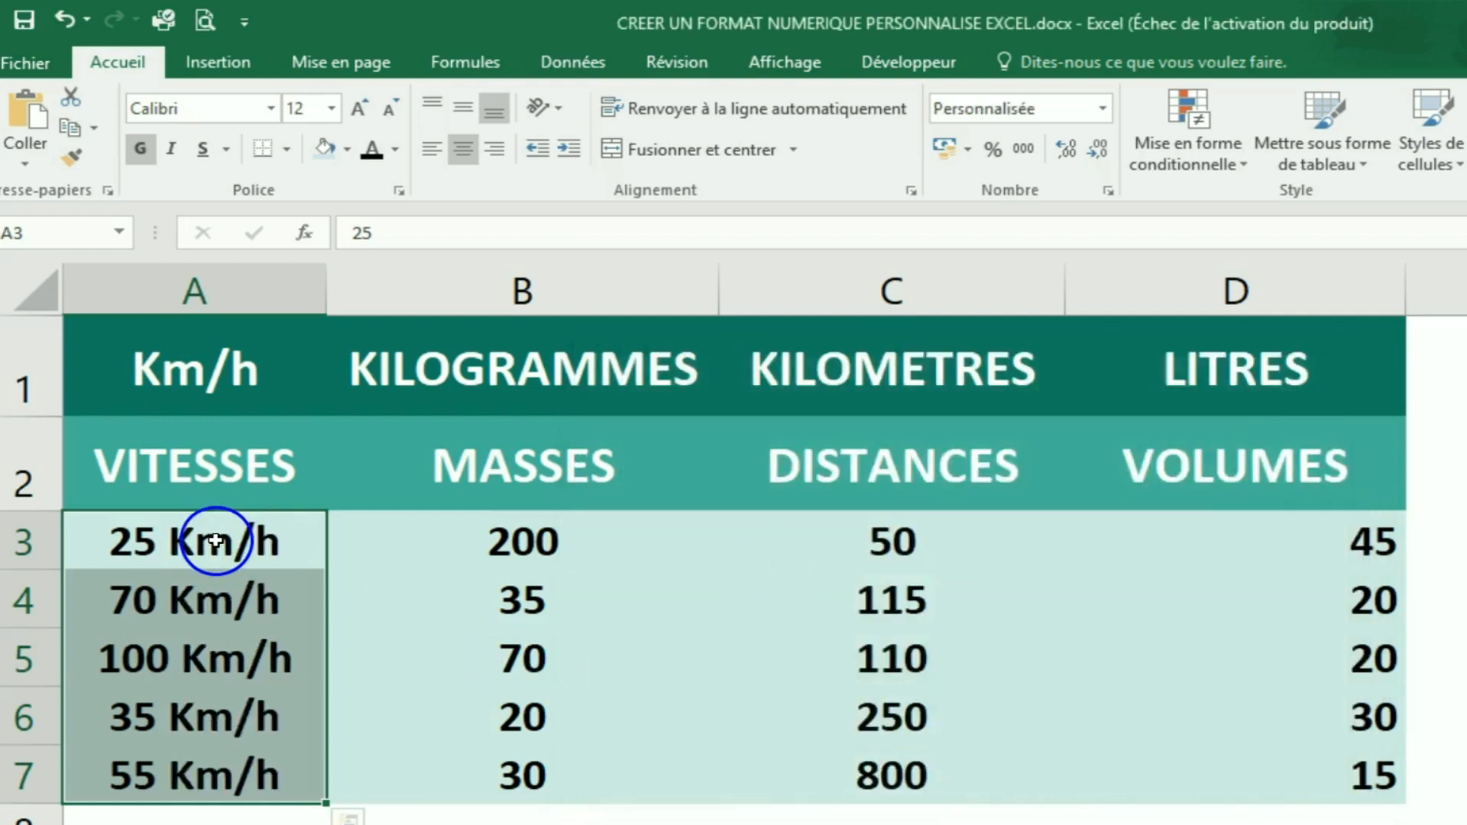
Step: Open the cell format settings for the MASSES cells B3:B7 and choose the Personnalisée number category
click(541, 532)
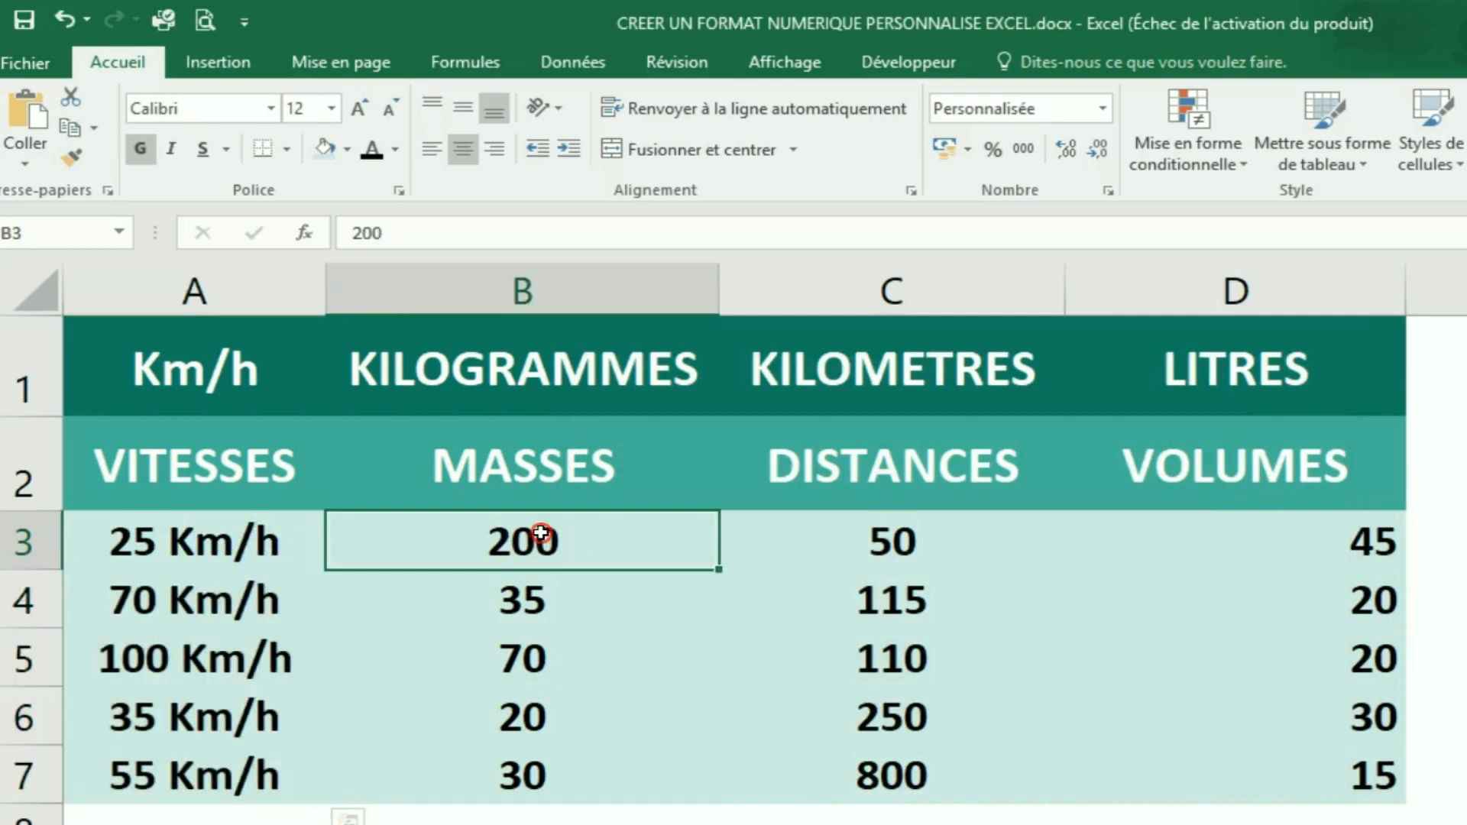
drag(541, 533, 559, 773)
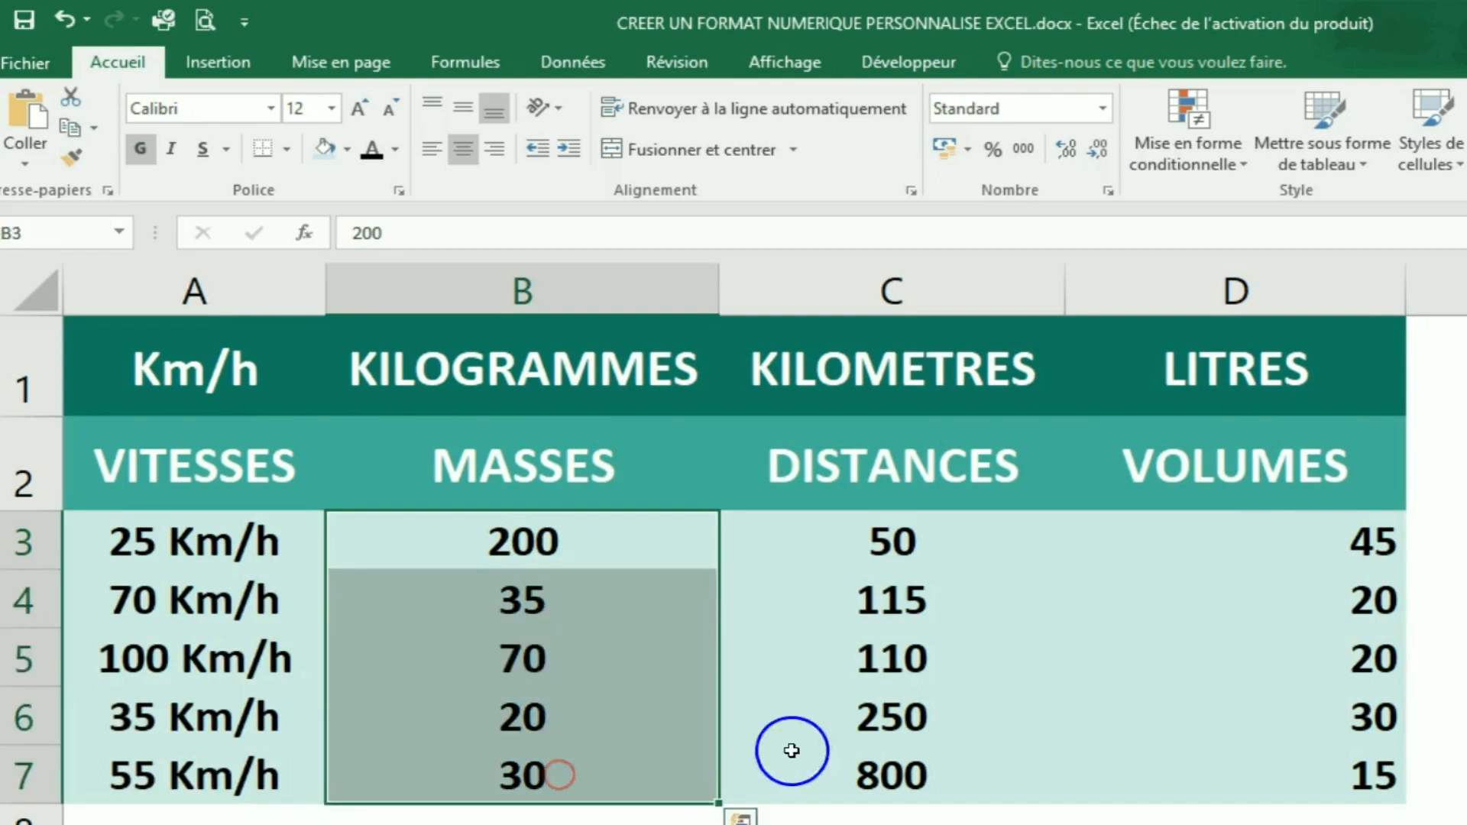
click(1109, 190)
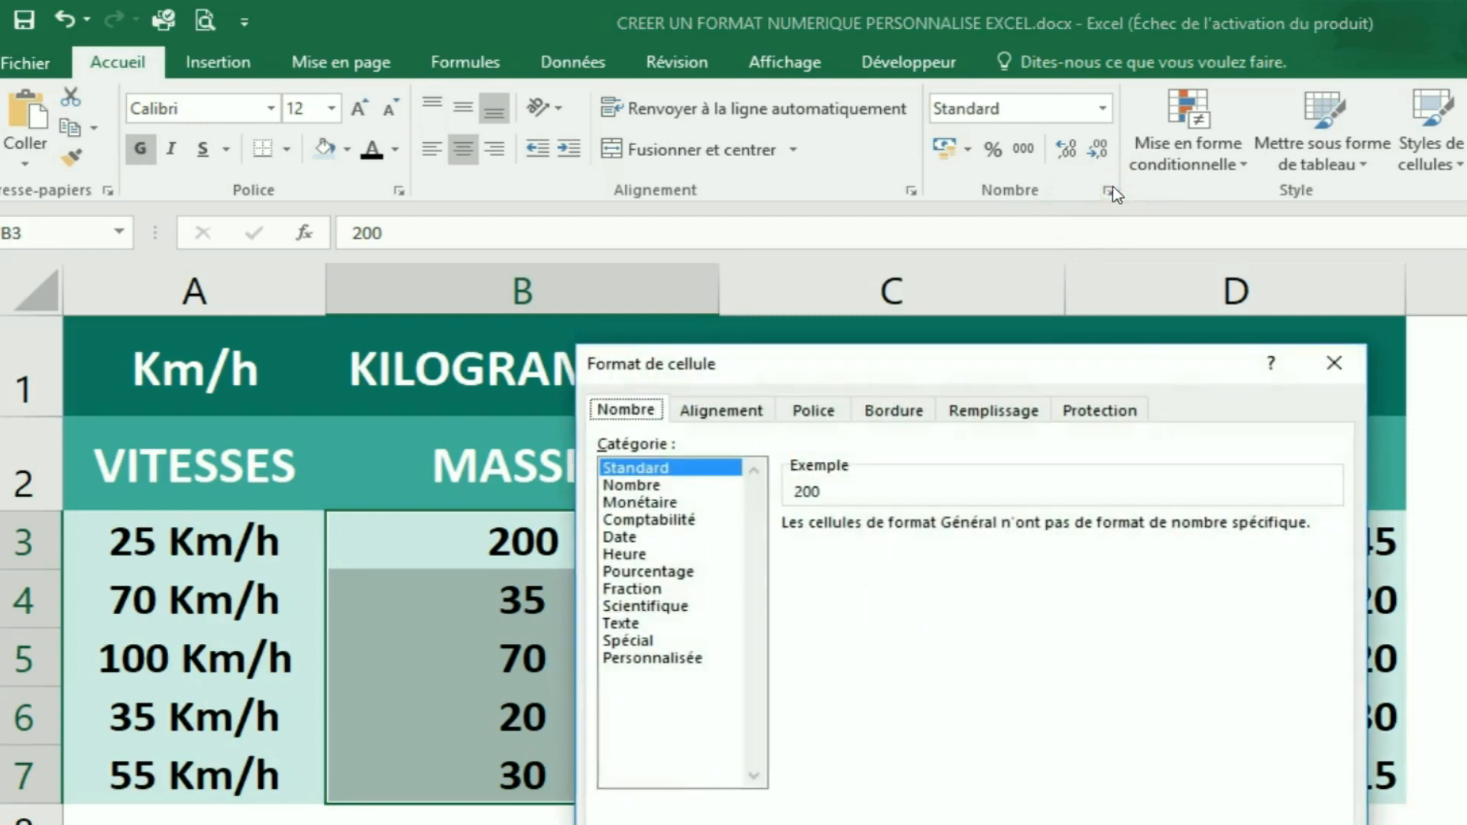
drag(984, 355, 1100, 359)
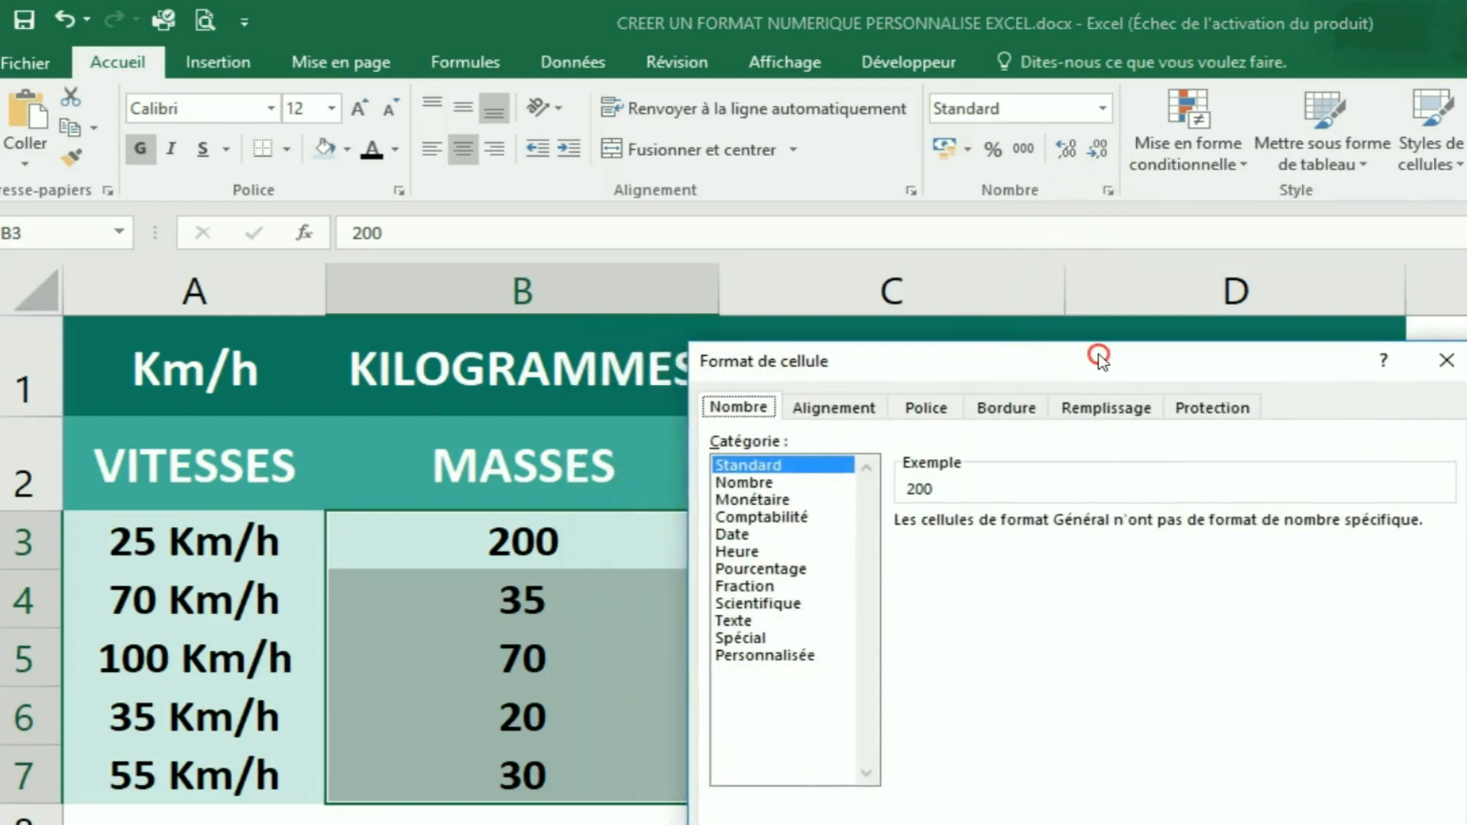
click(774, 656)
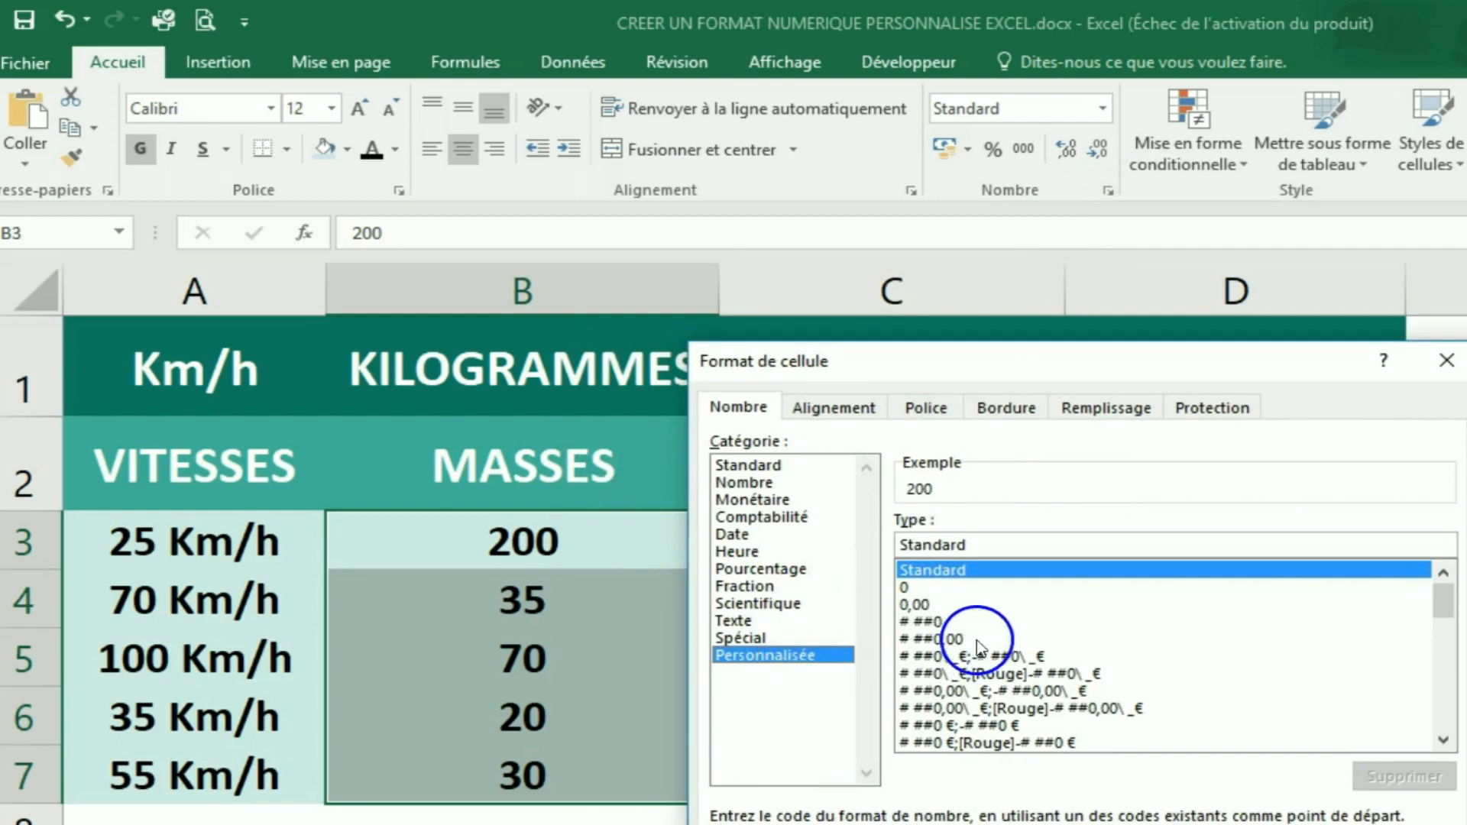
Step: Build the custom number code 0" KILO" from the existing 0 code and apply it to B3:B7
click(915, 586)
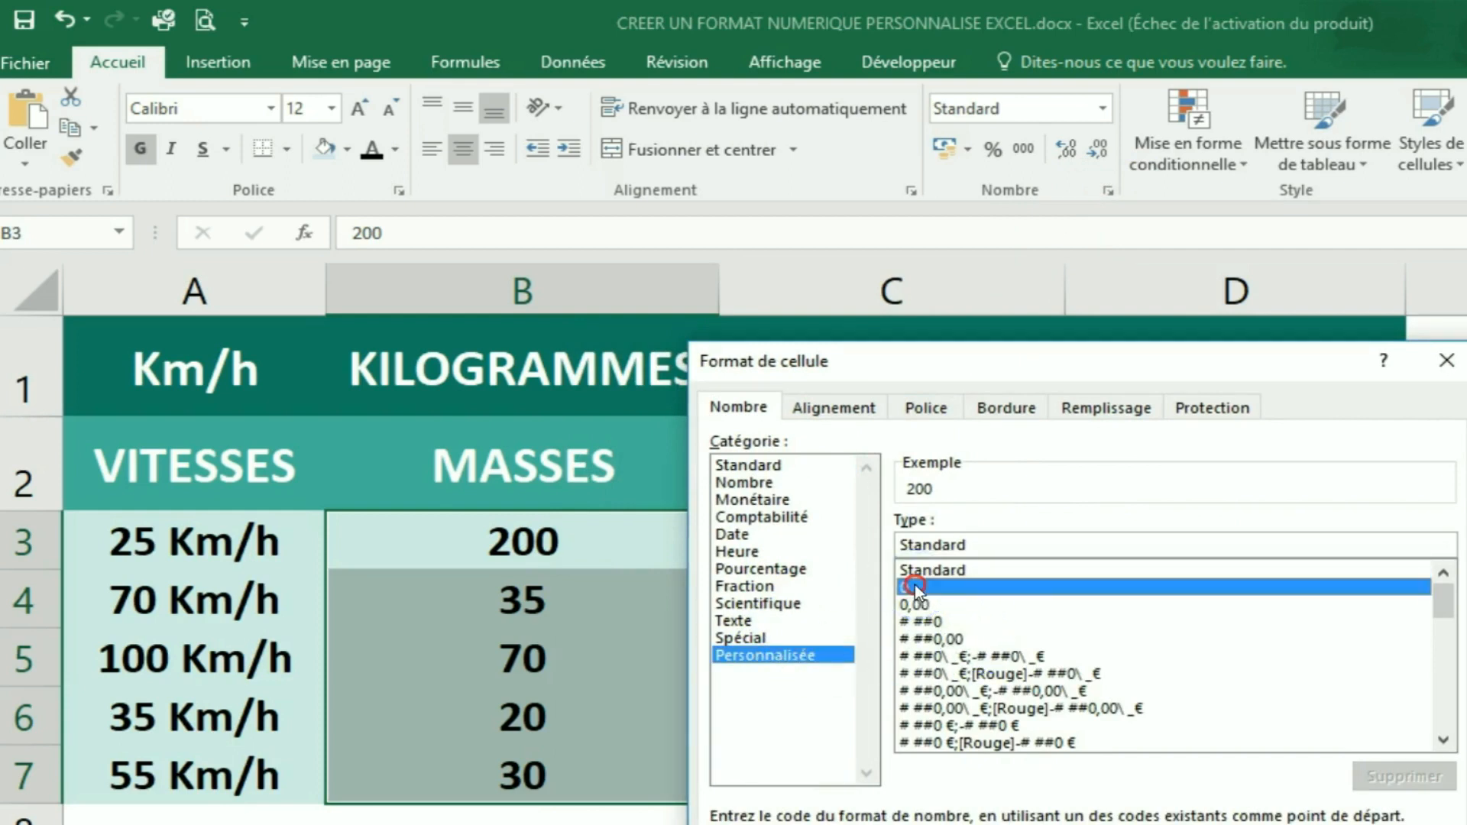
click(944, 546)
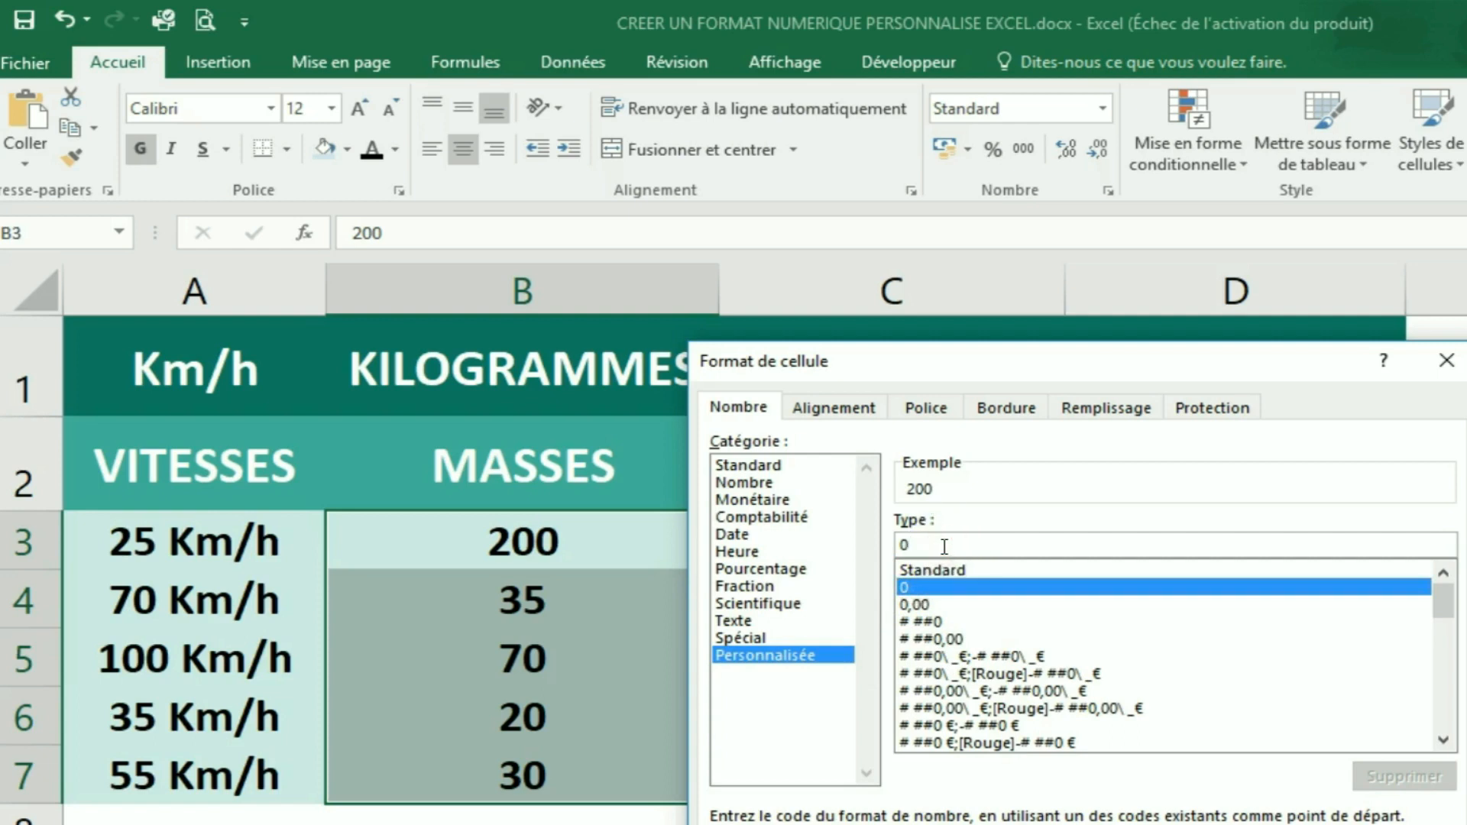
text(° )
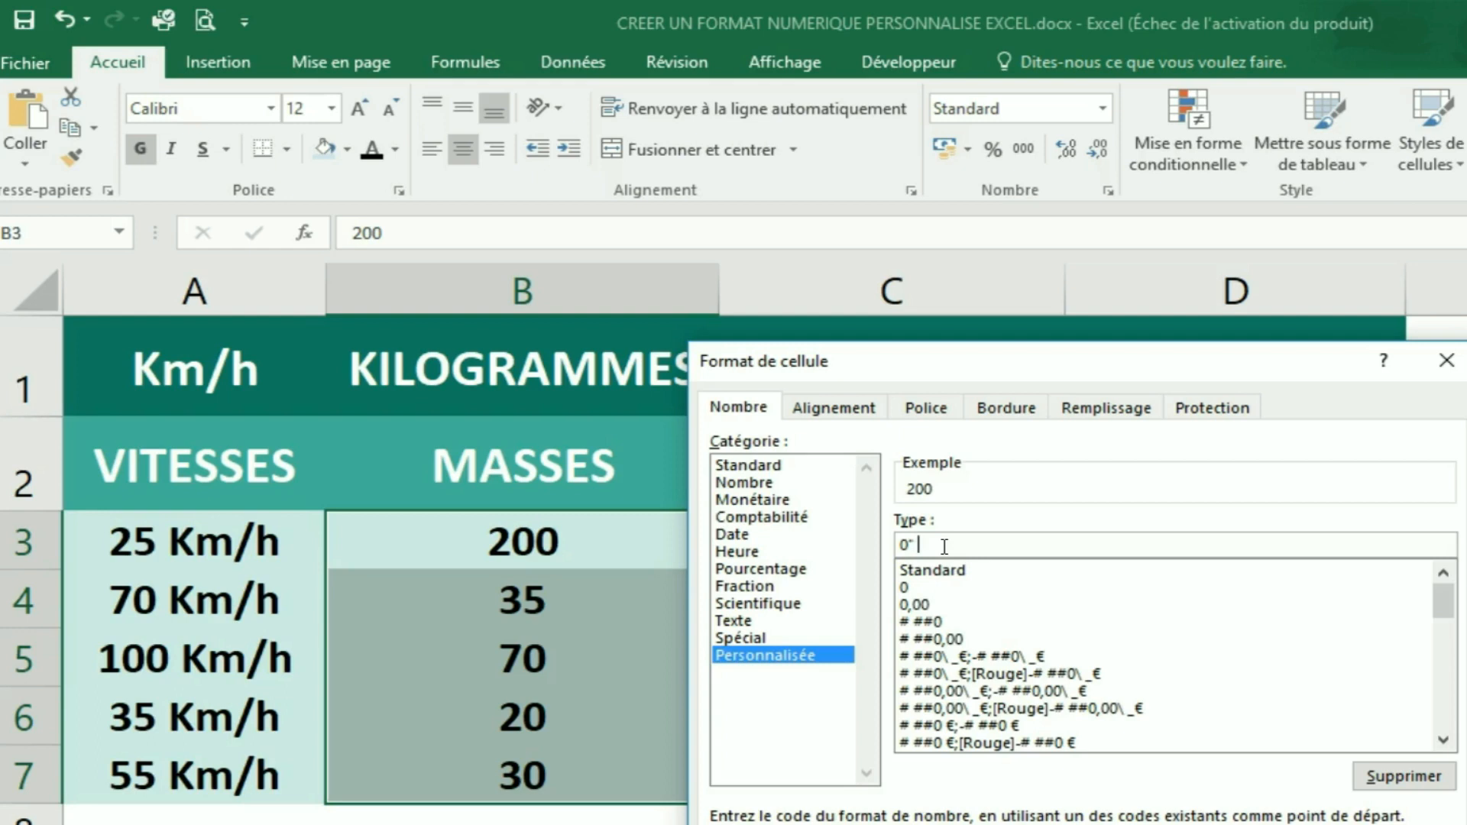
text(KILO")
key(Return)
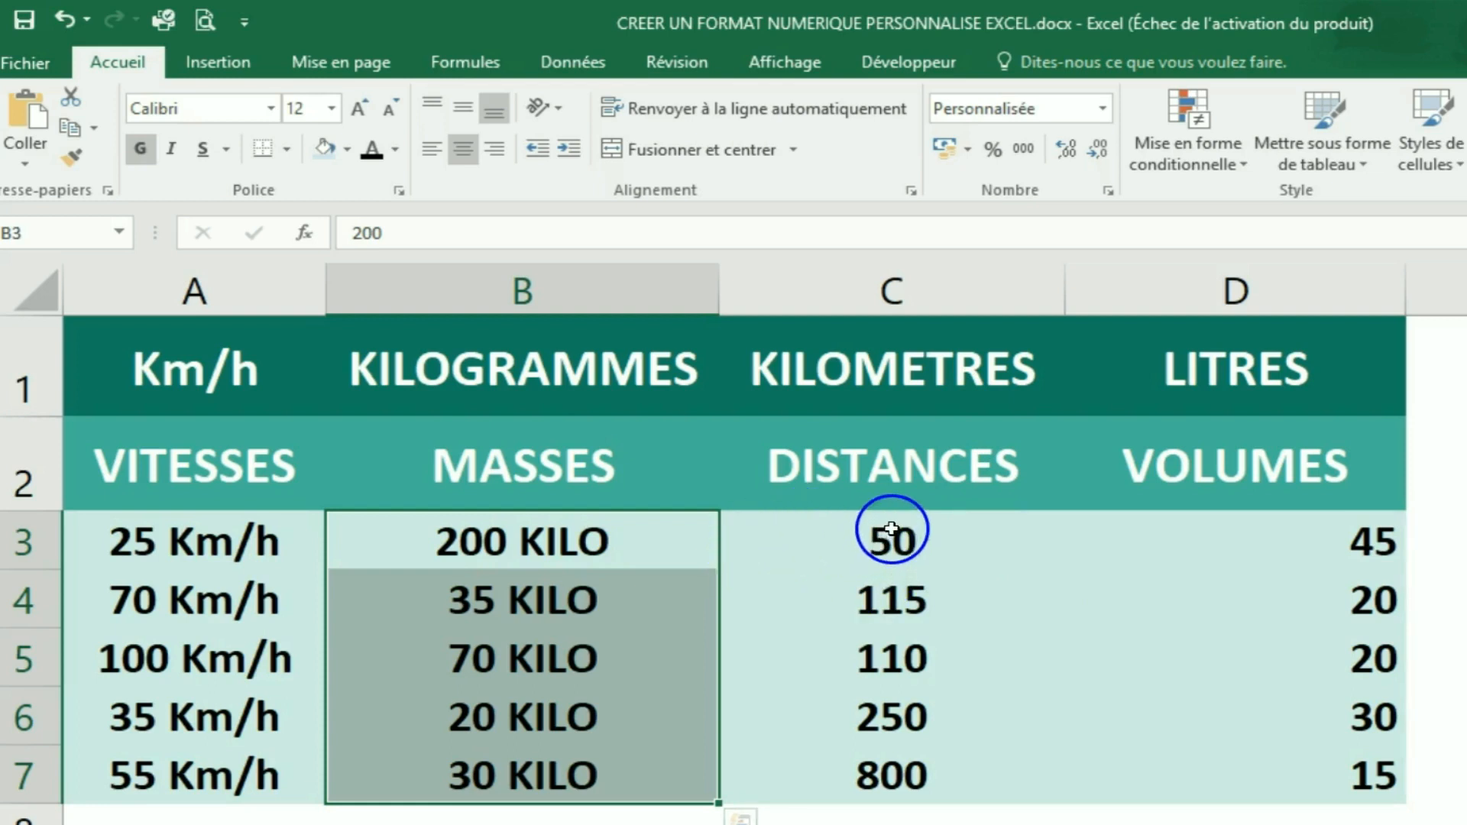
Step: Open the cell format settings for the DISTANCES cells C3:C7 and choose the Personnalisée number category
drag(890, 528, 935, 771)
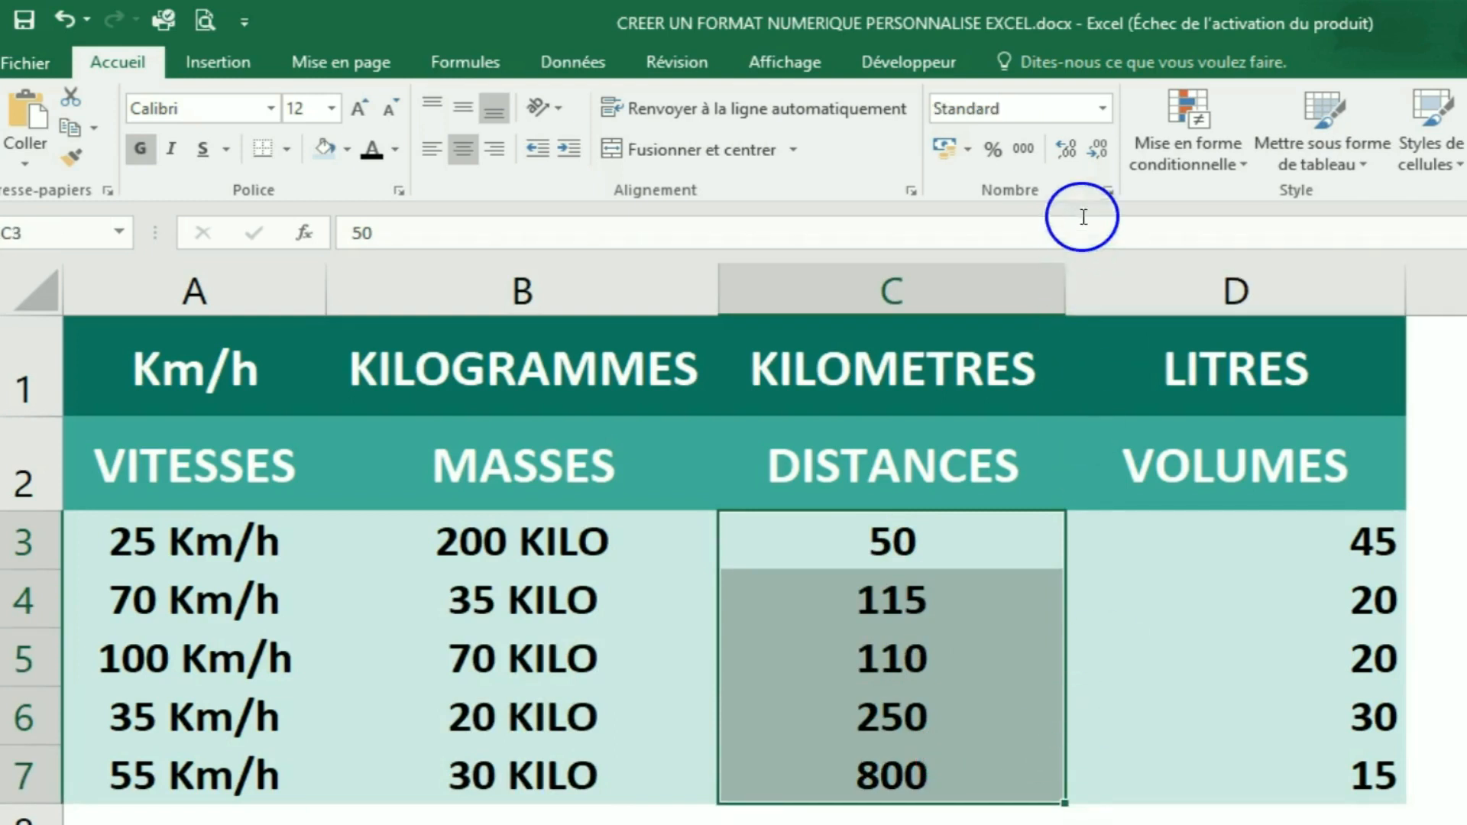
click(1106, 191)
drag(1076, 374, 1366, 371)
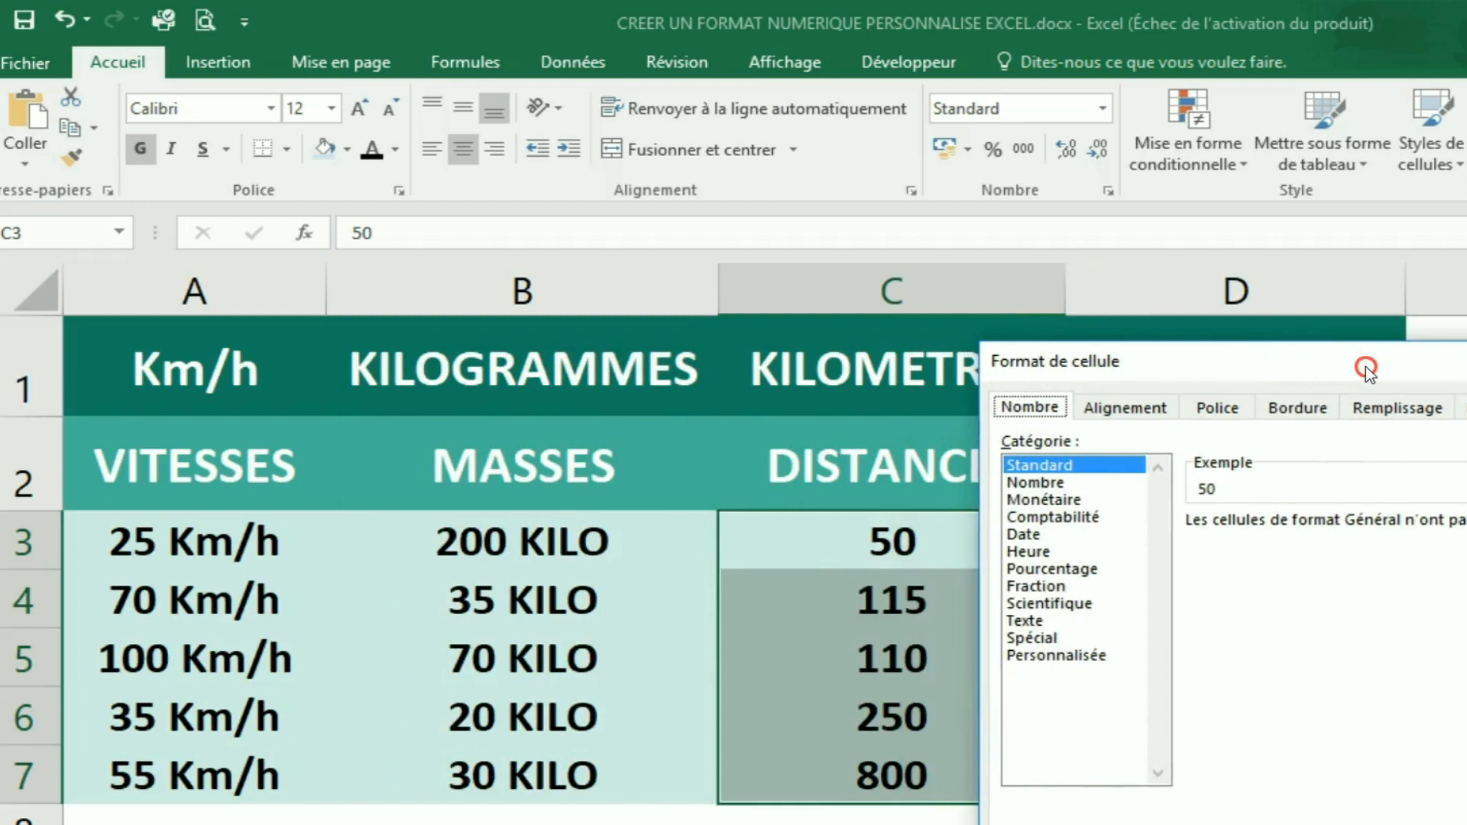
click(1062, 654)
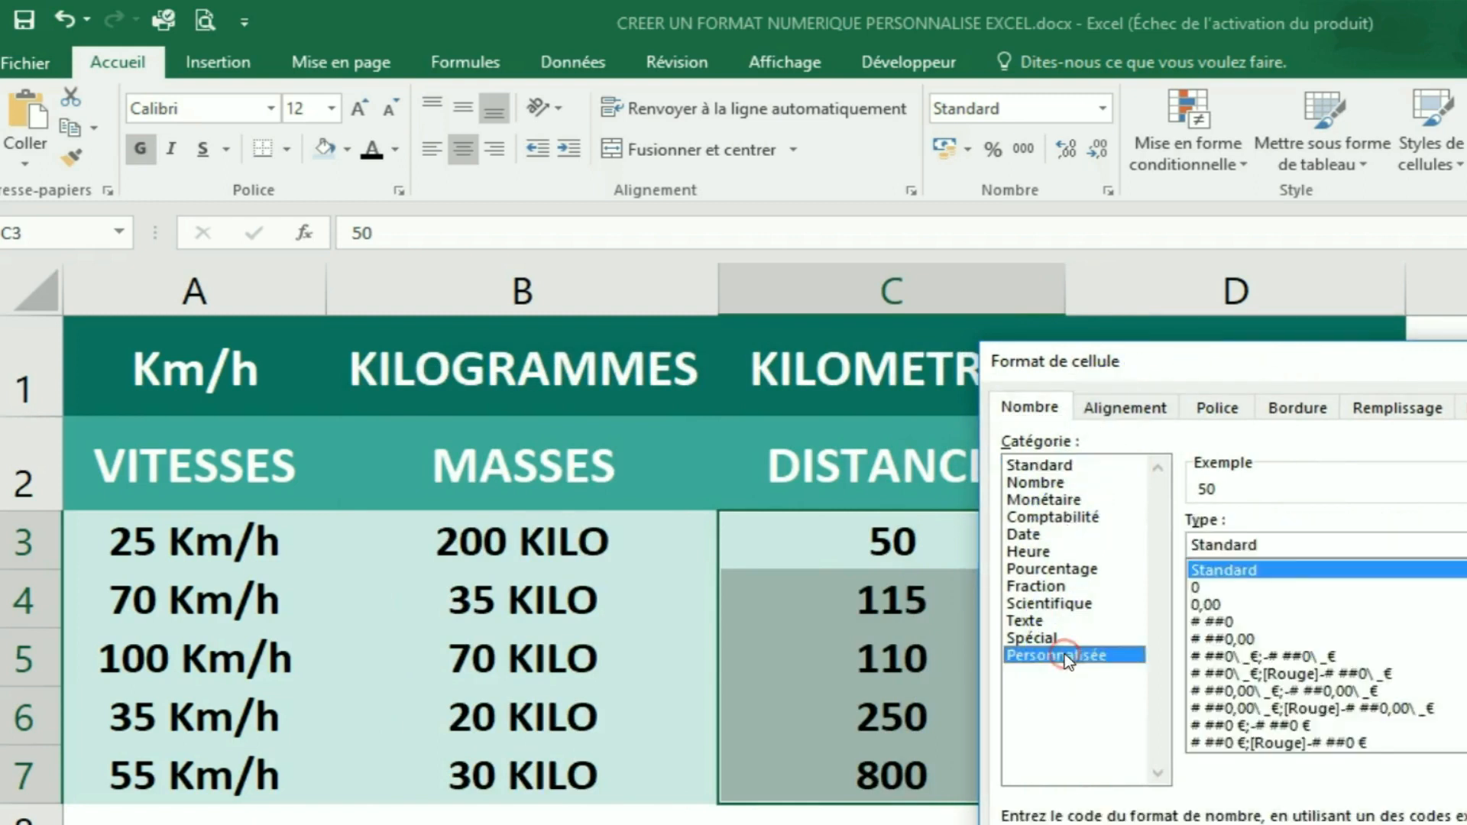
Step: Build the custom number code "Km "0, with the unit before the number, and apply it to C3:C7
click(1197, 588)
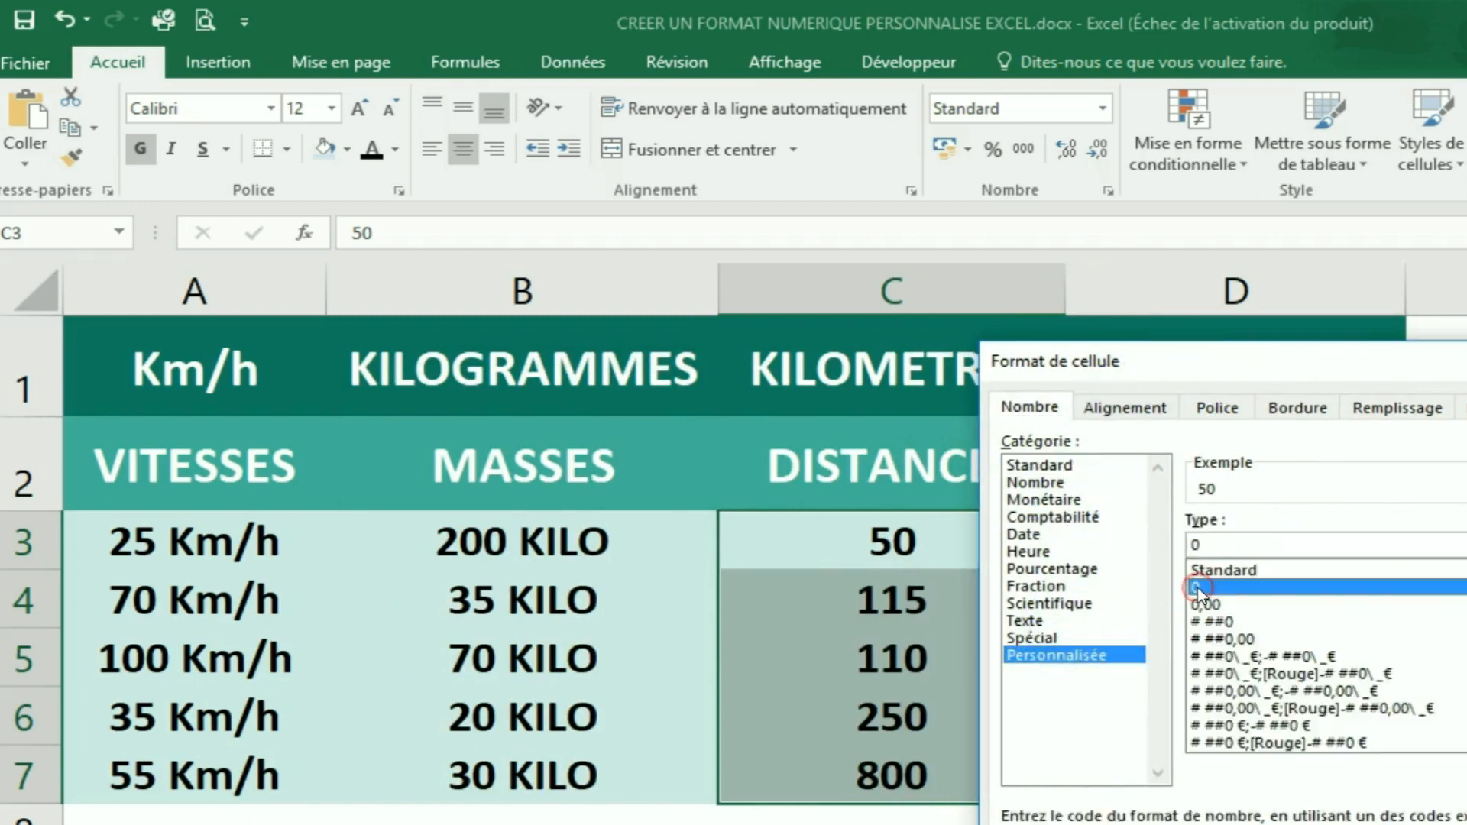
click(1195, 545)
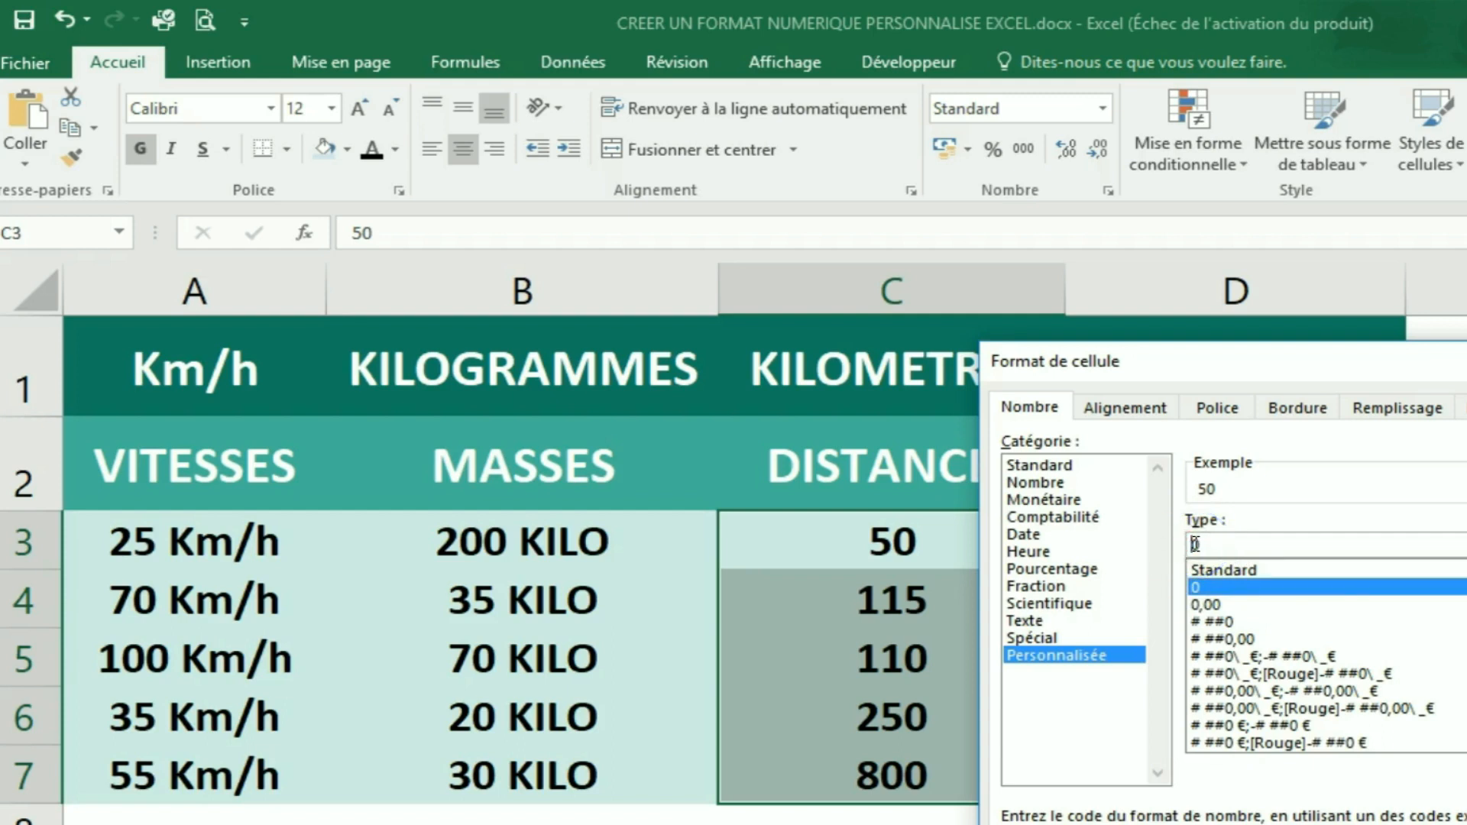
text(")
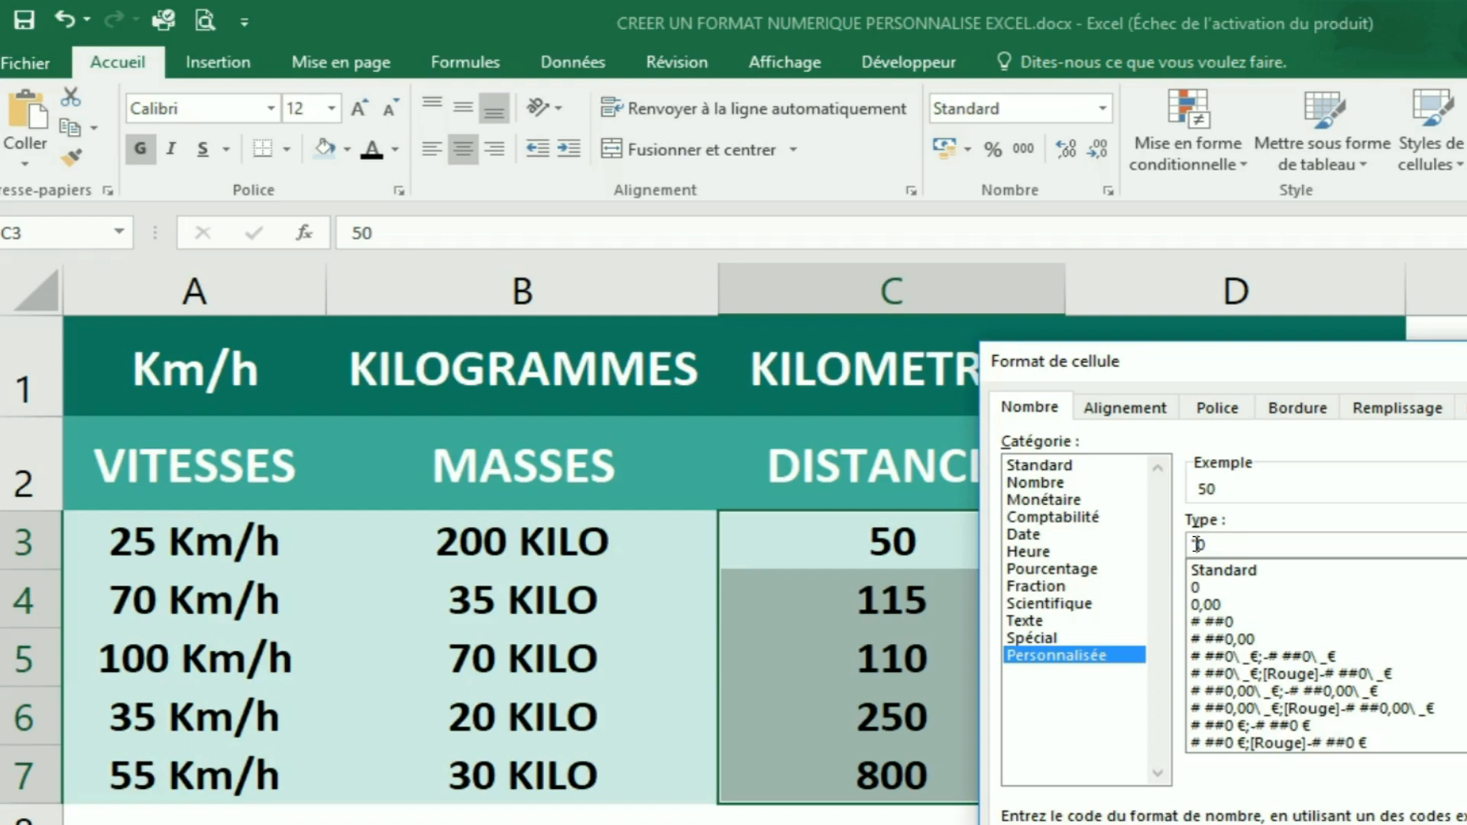
text(km ")
key(Return)
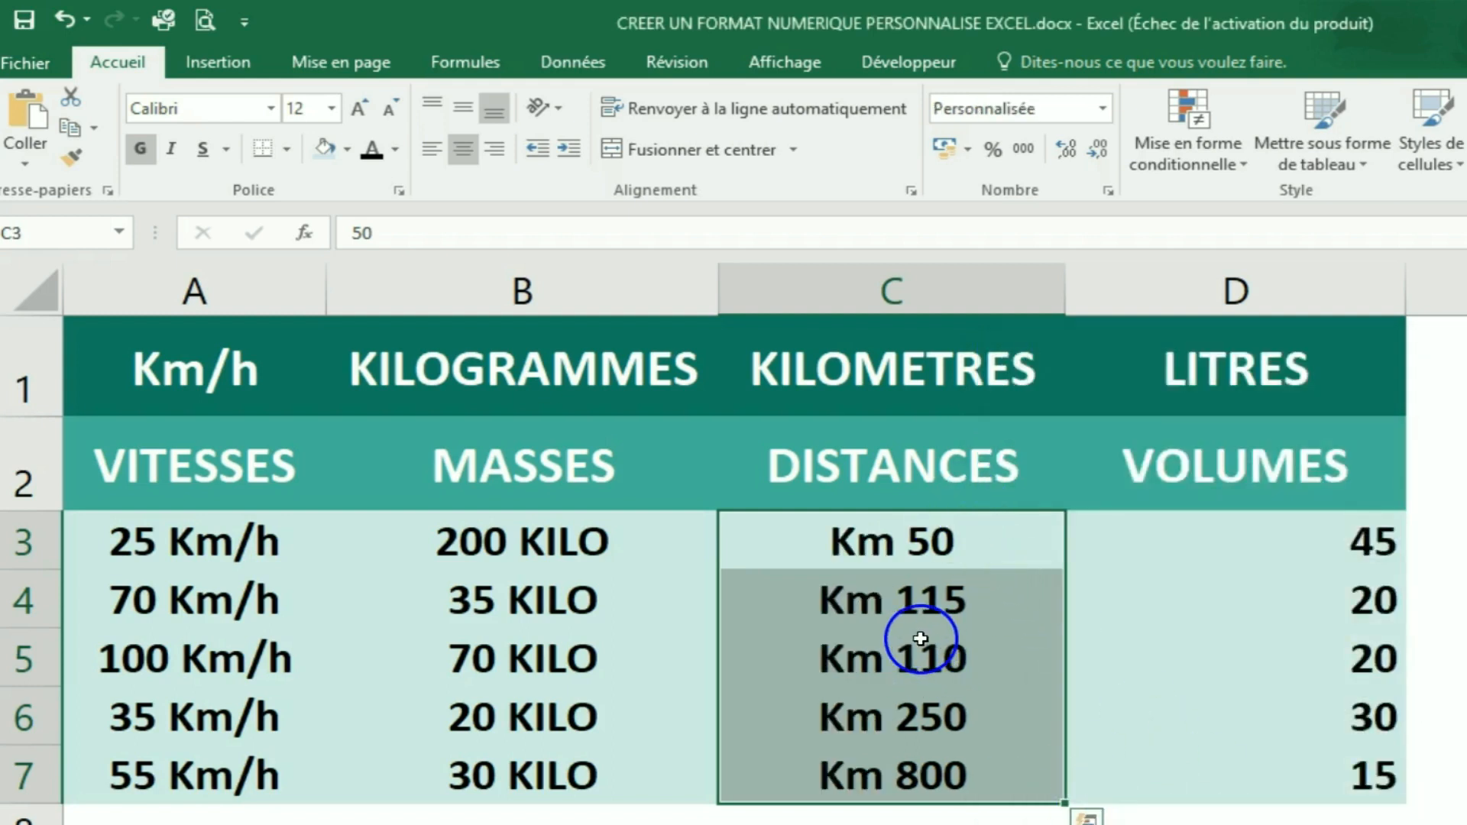
Step: Open the cell format settings for the VOLUMES cells D3:D7 and choose the Personnalisée number category
click(1333, 536)
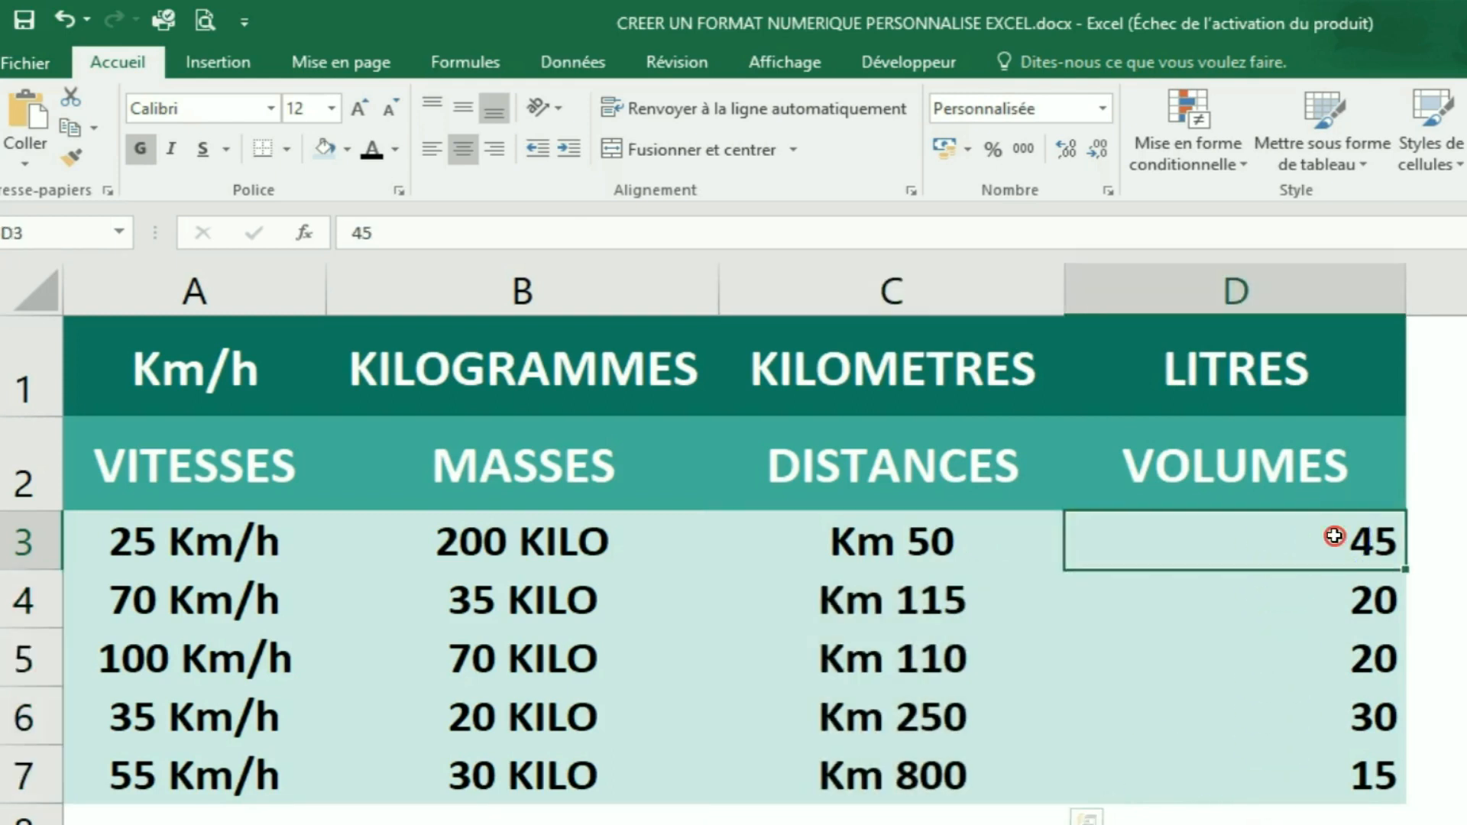
drag(1334, 536, 1327, 787)
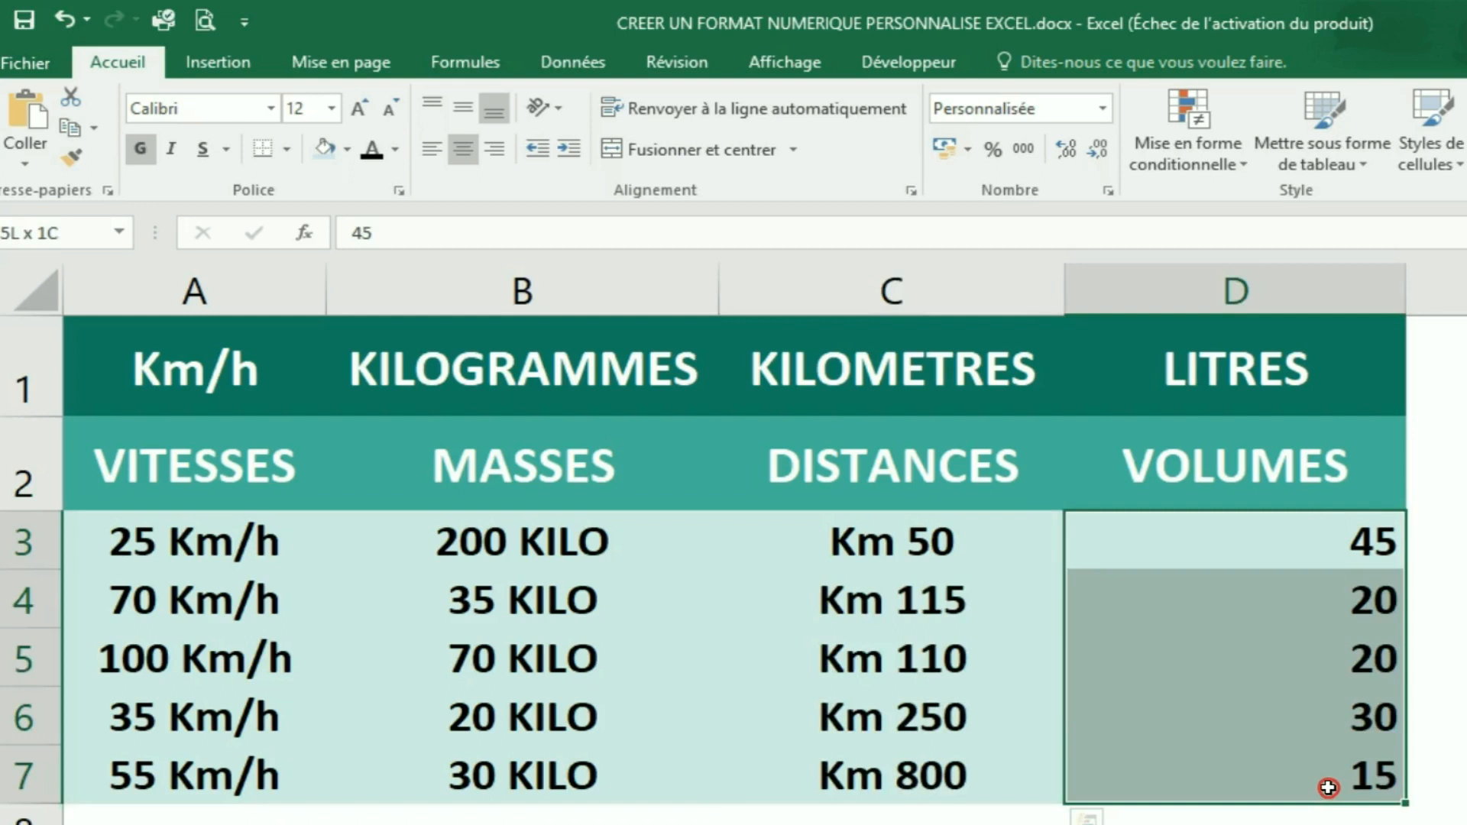
drag(1327, 787, 1322, 783)
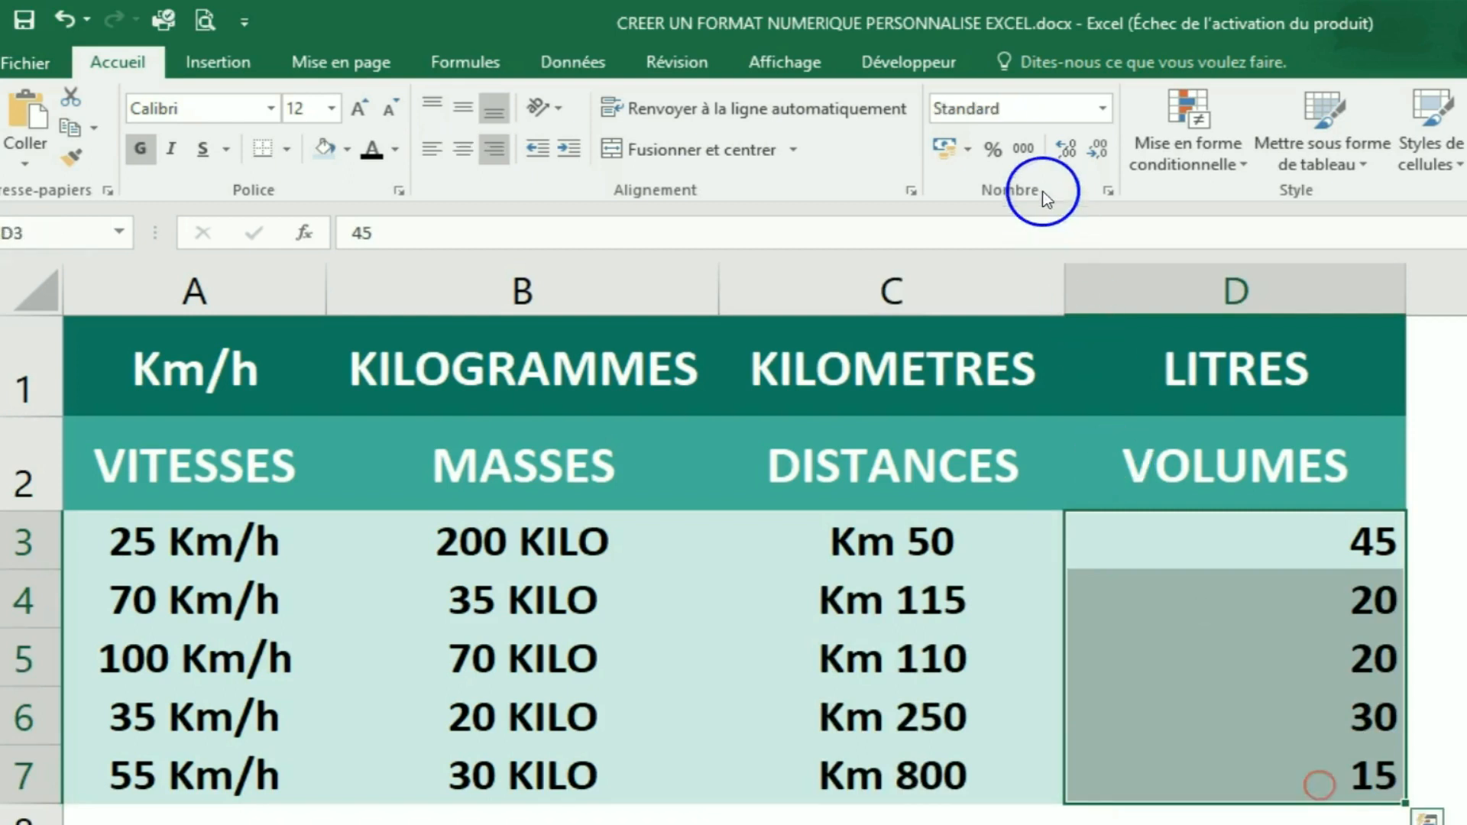
click(1106, 194)
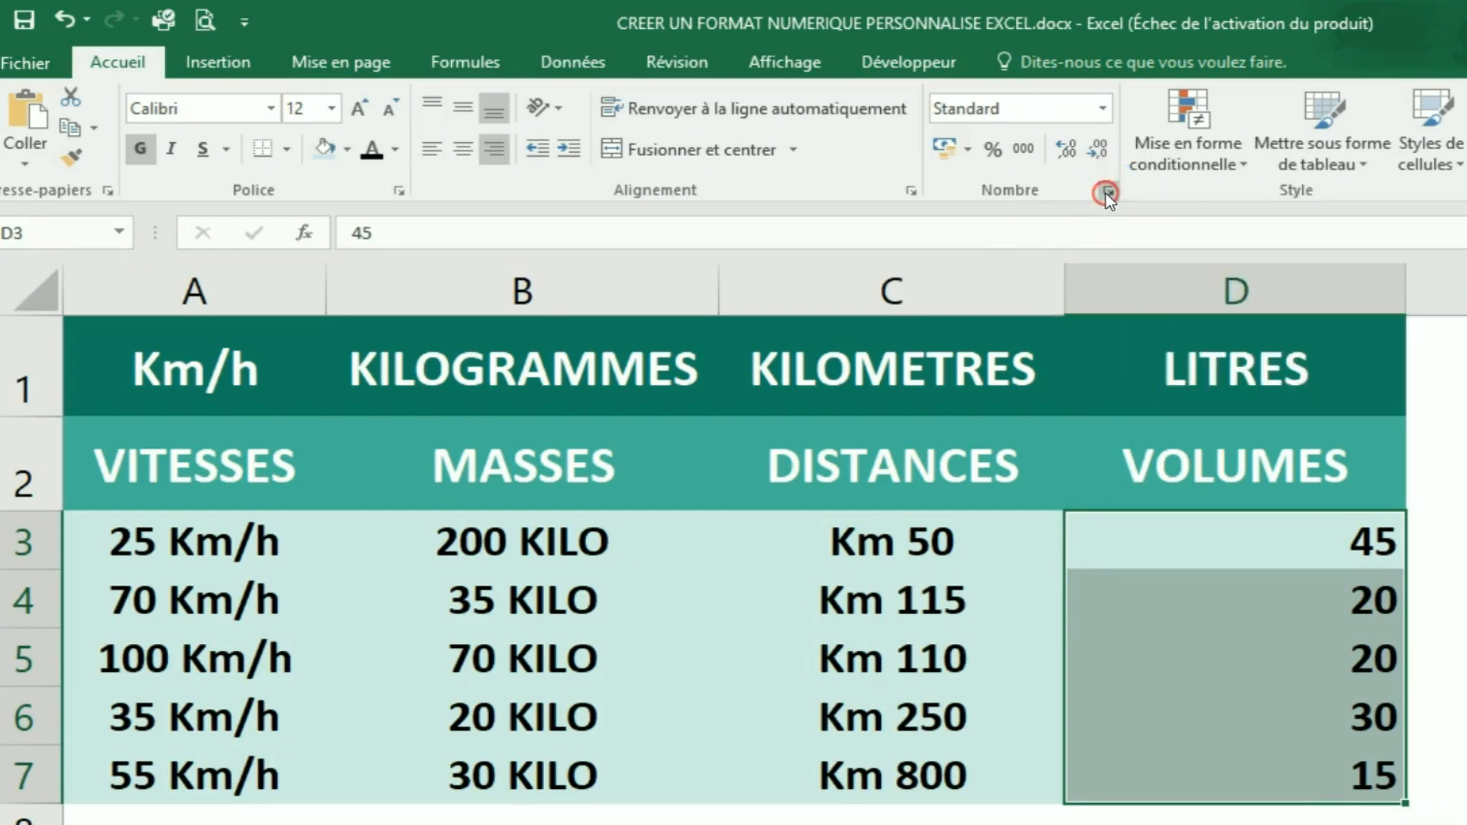
drag(1250, 363, 564, 361)
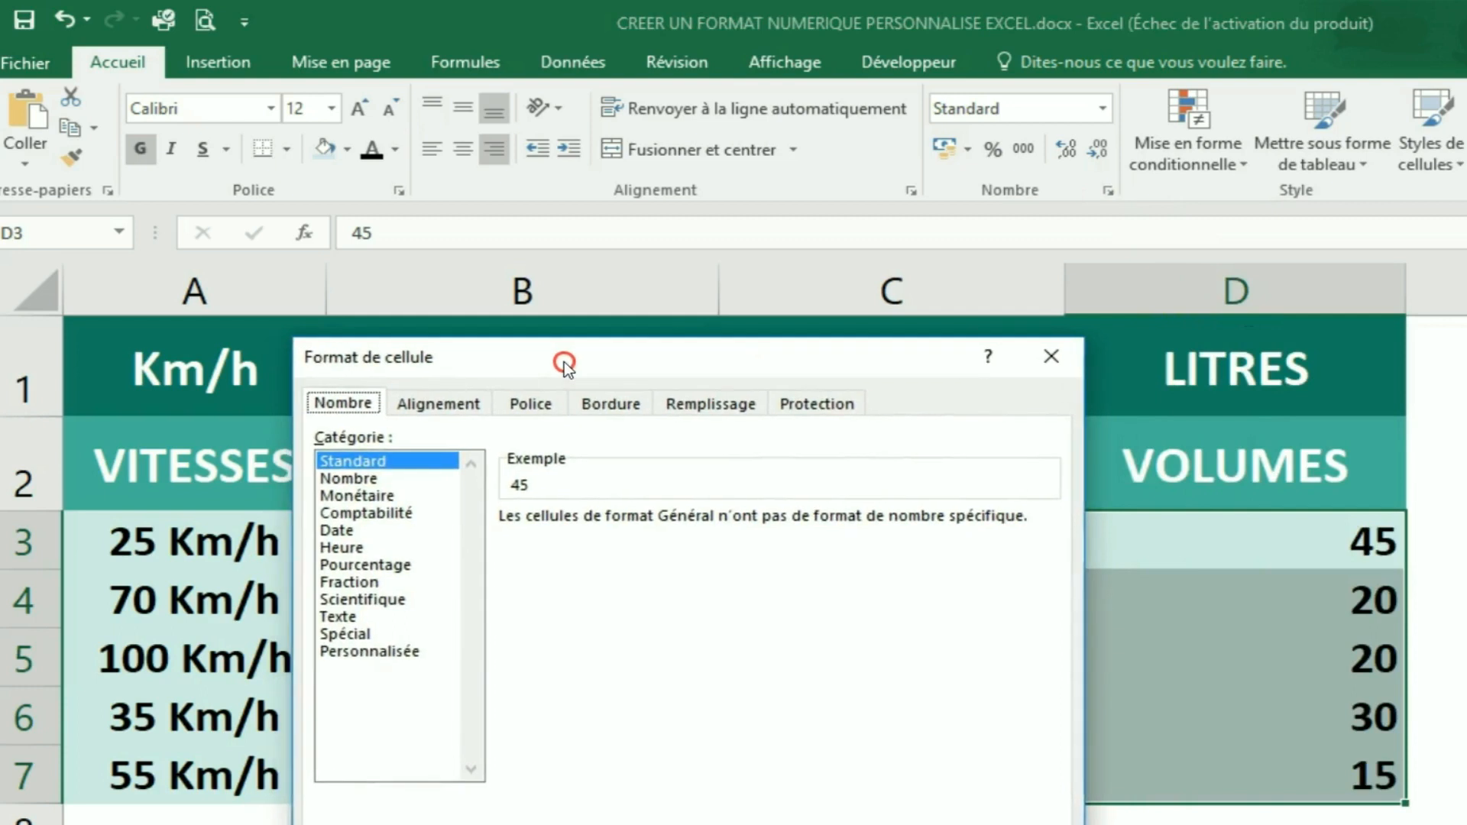
click(374, 653)
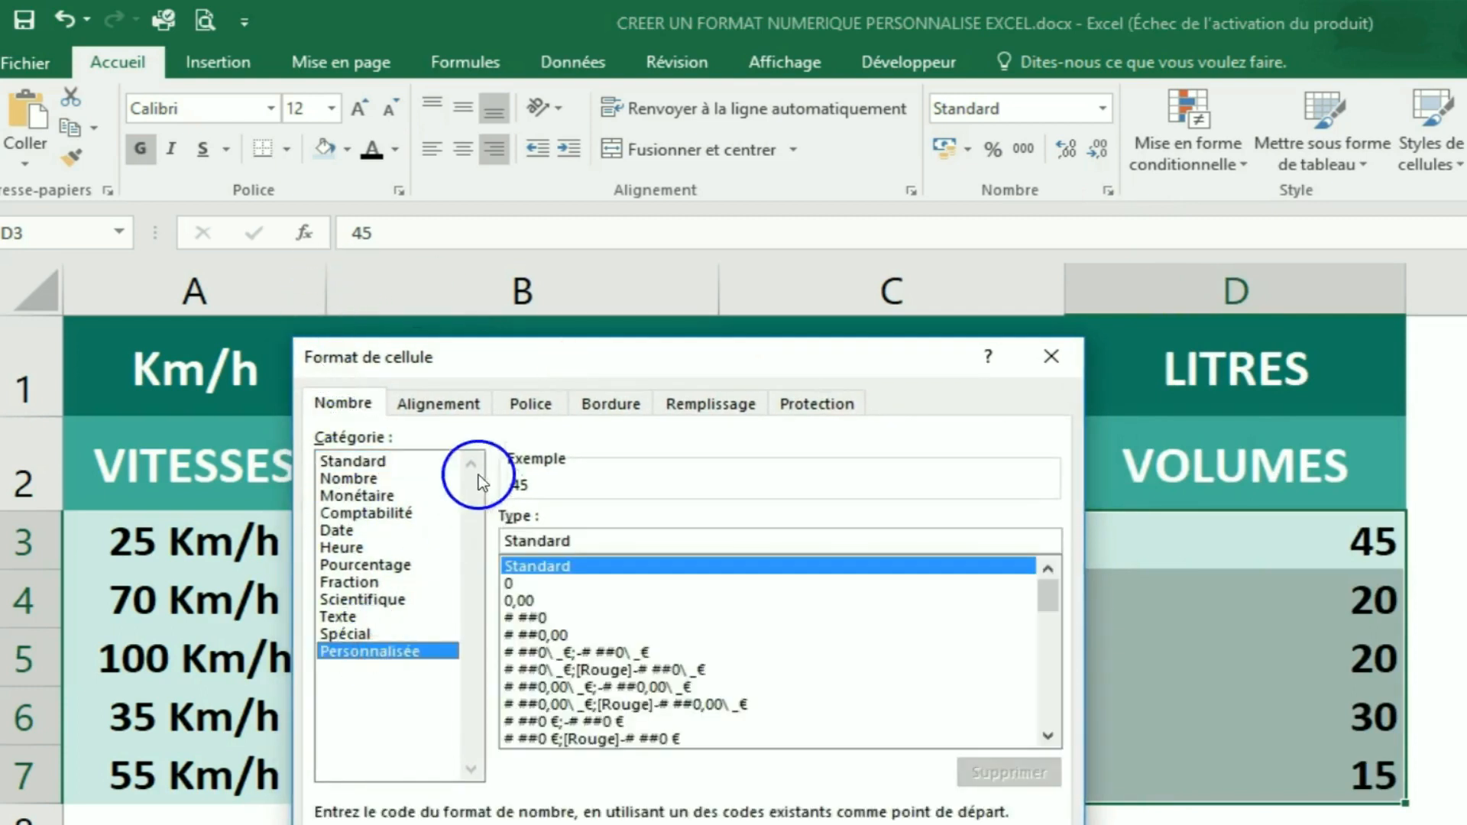
Step: Build the custom number code "LITRES" 0 from the existing 0 code, with the unit before the number, and apply it to D3:D7
drag(551, 344, 489, 345)
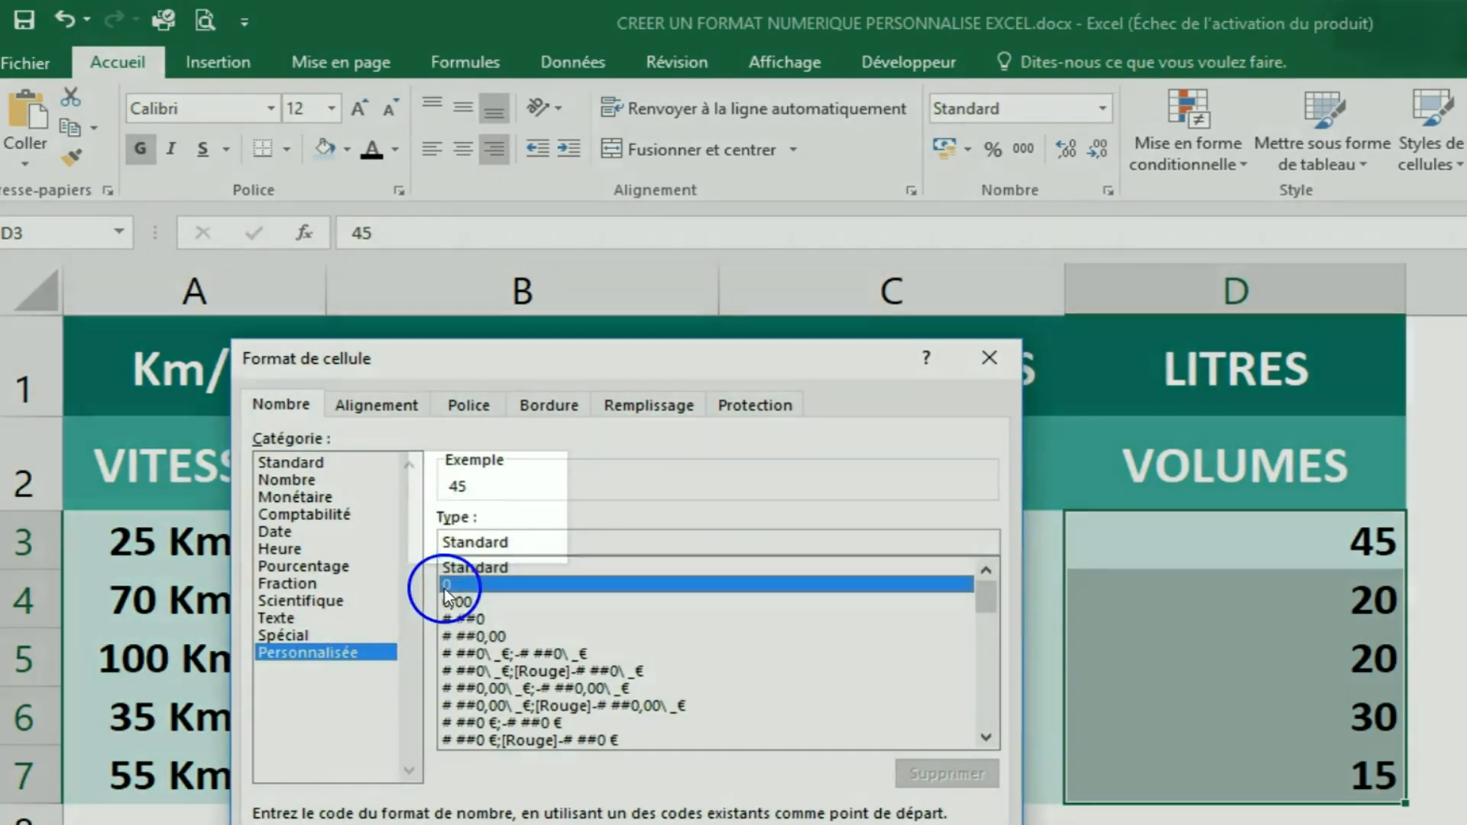
click(443, 587)
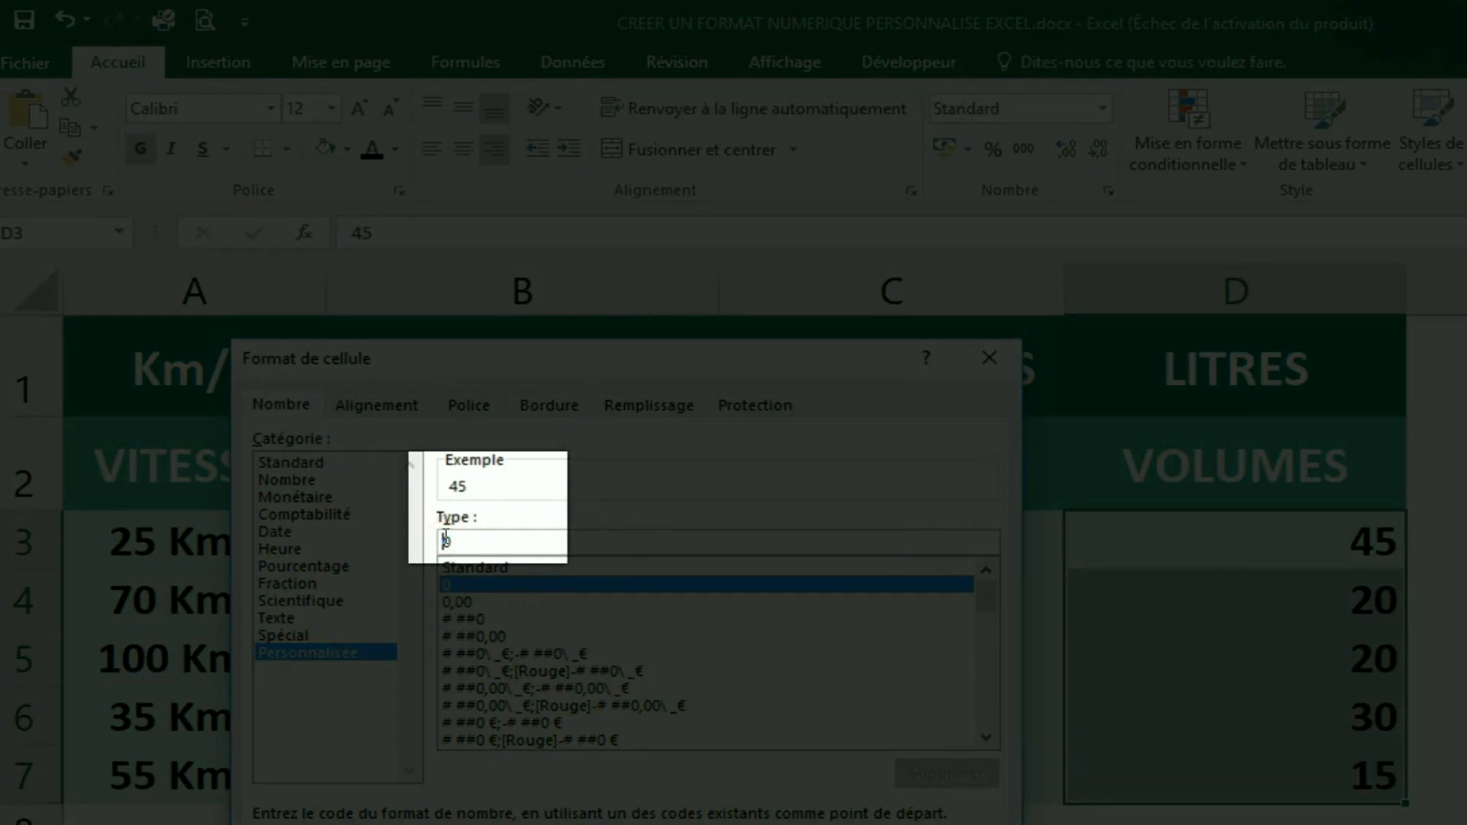
text(")
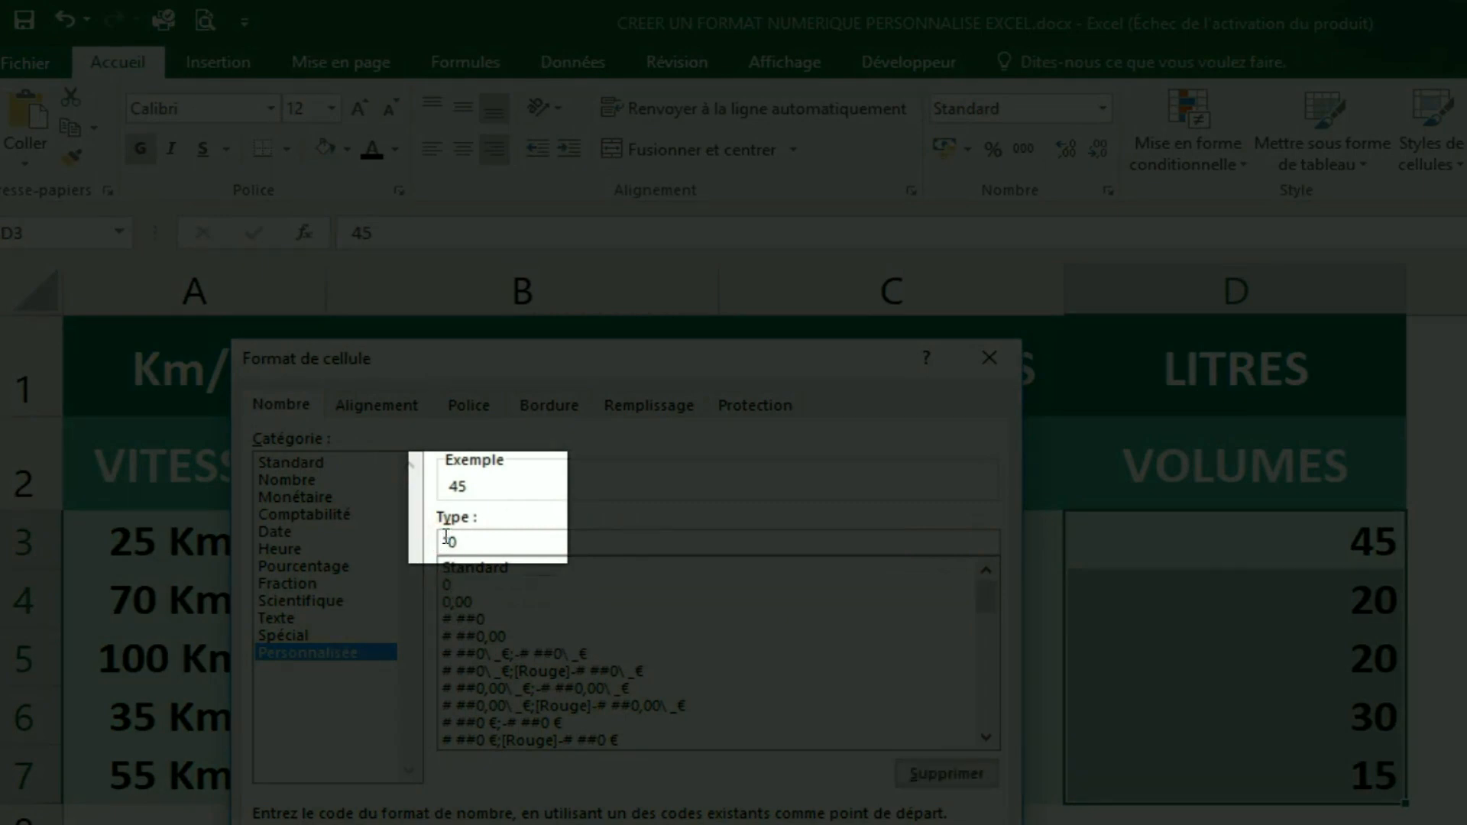
text(LITRES")
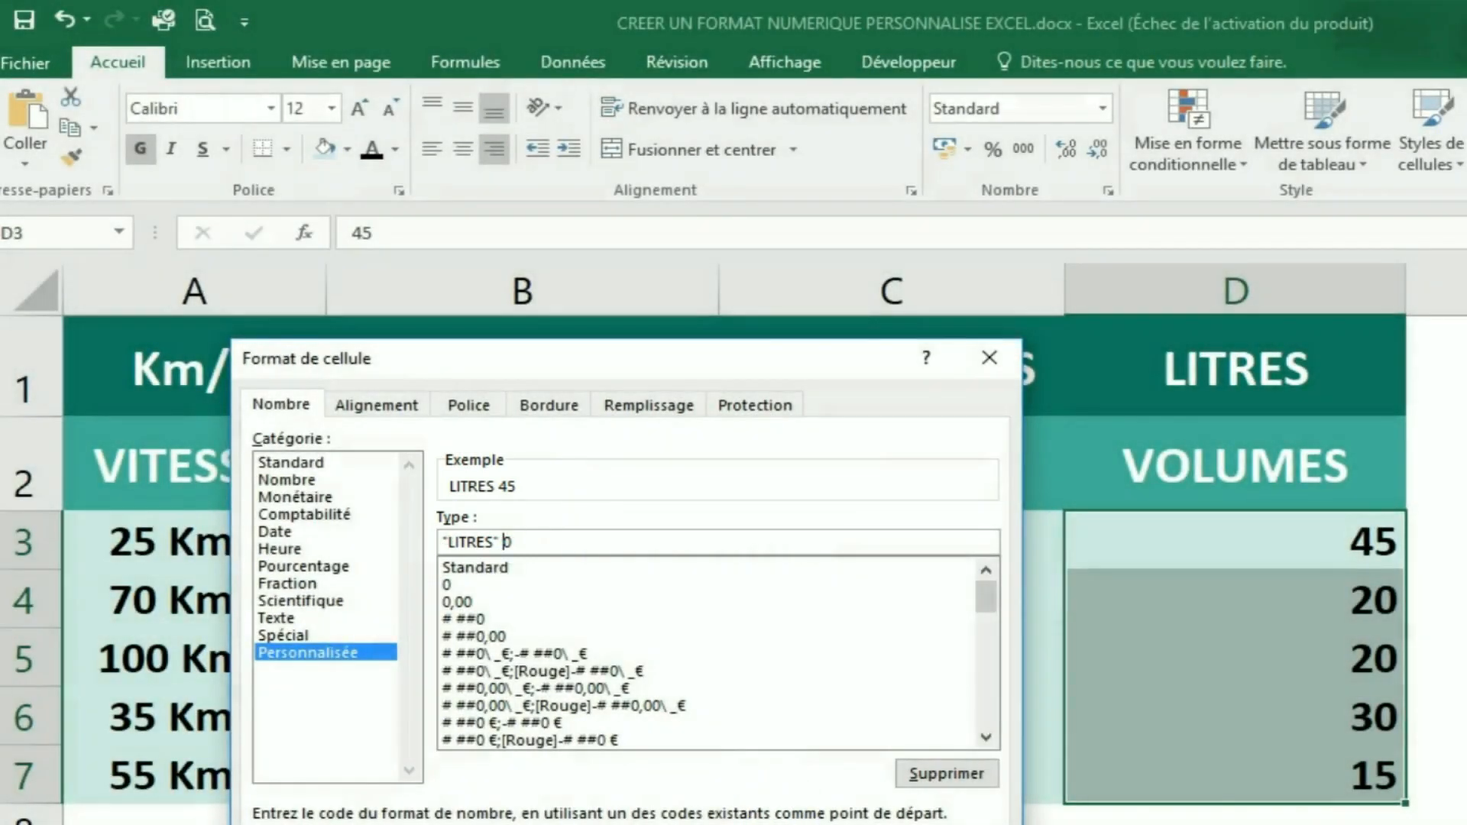
key(Return)
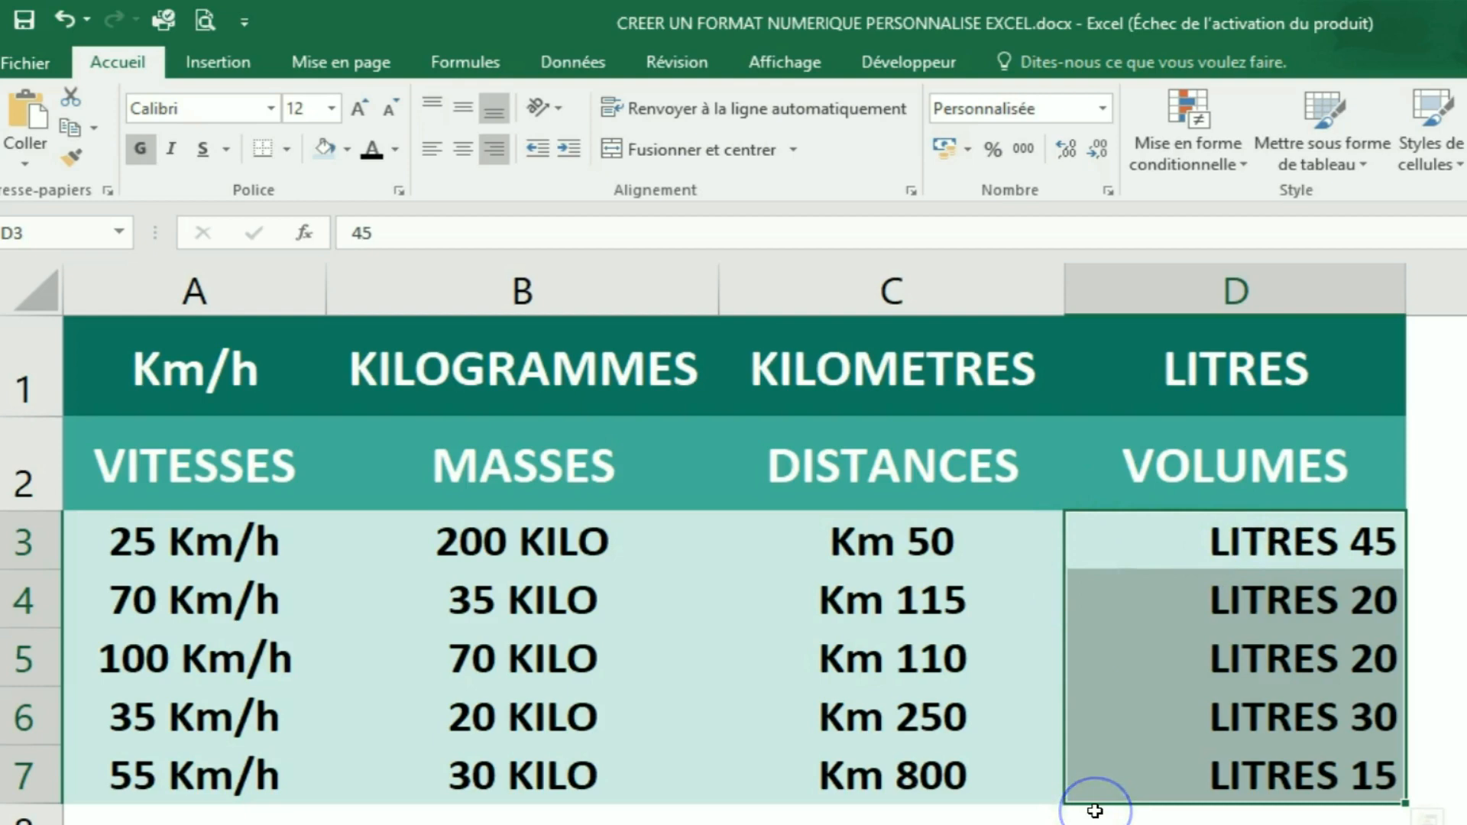
Step: Change the custom number code of the VOLUMES cells D3:D7 to "LITRES" * # ##0 so the unit and number are spread apart
click(1108, 191)
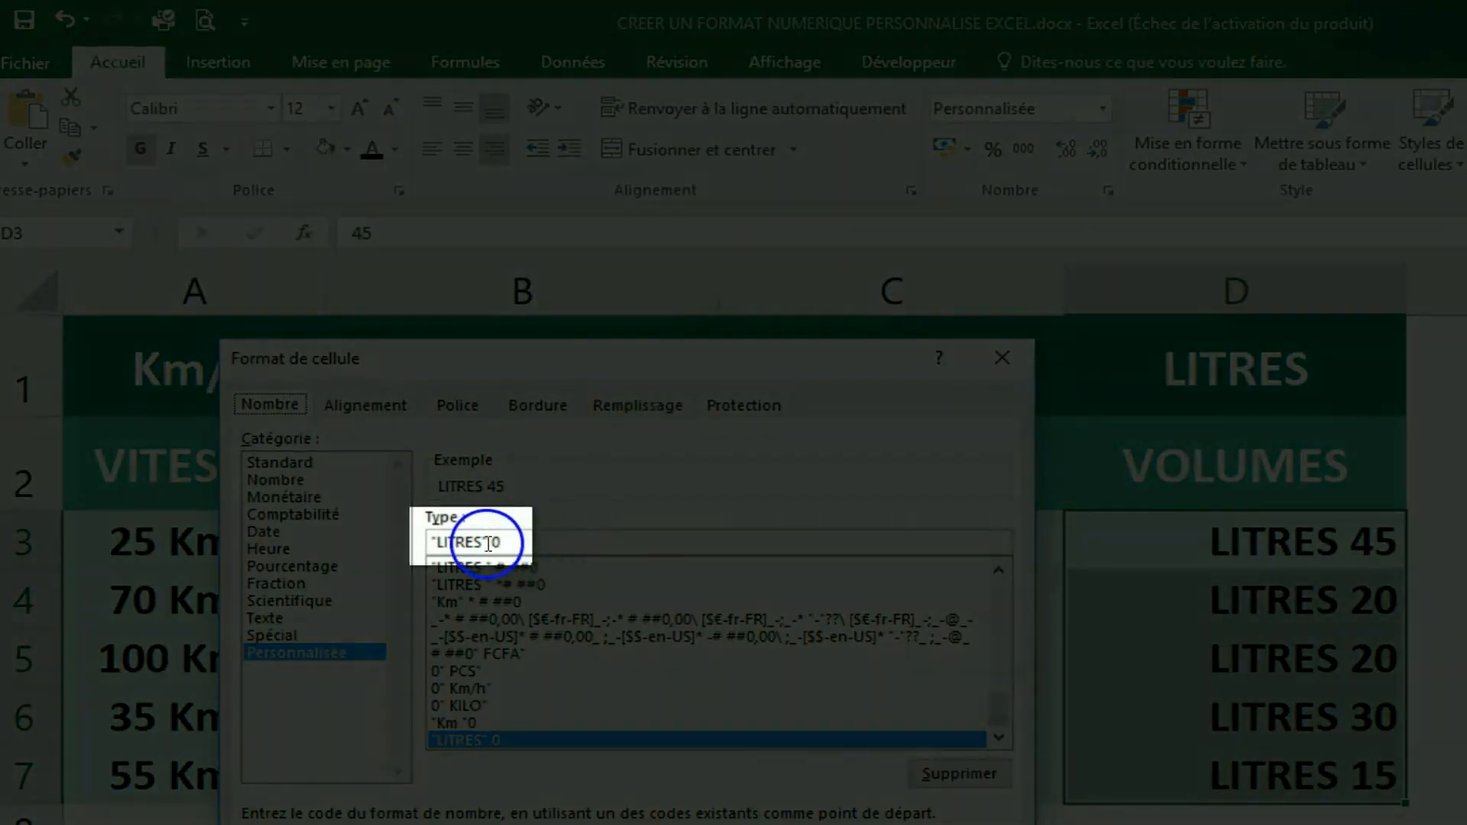
click(488, 543)
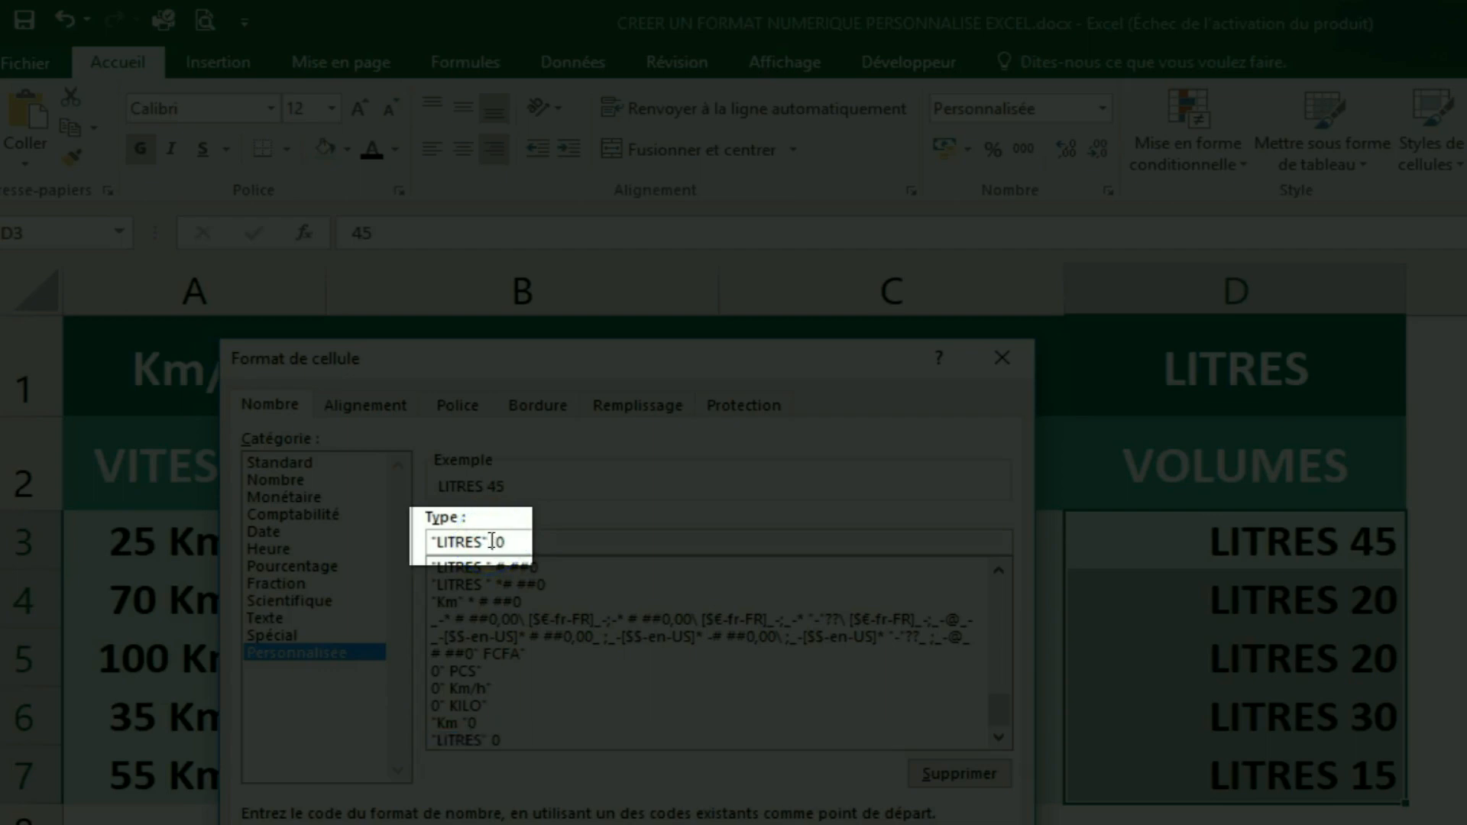
text(* # ##)
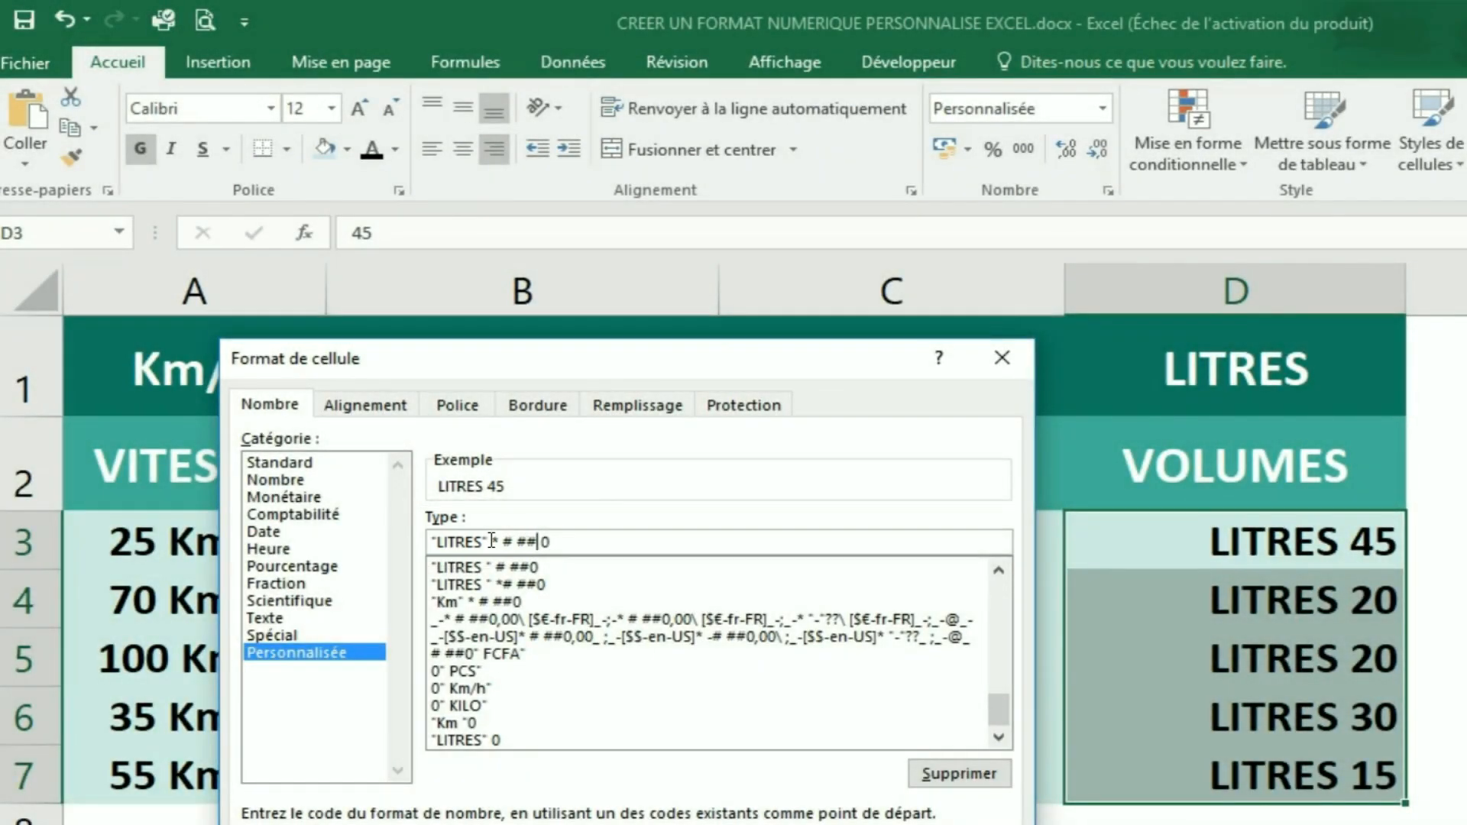
key(Return)
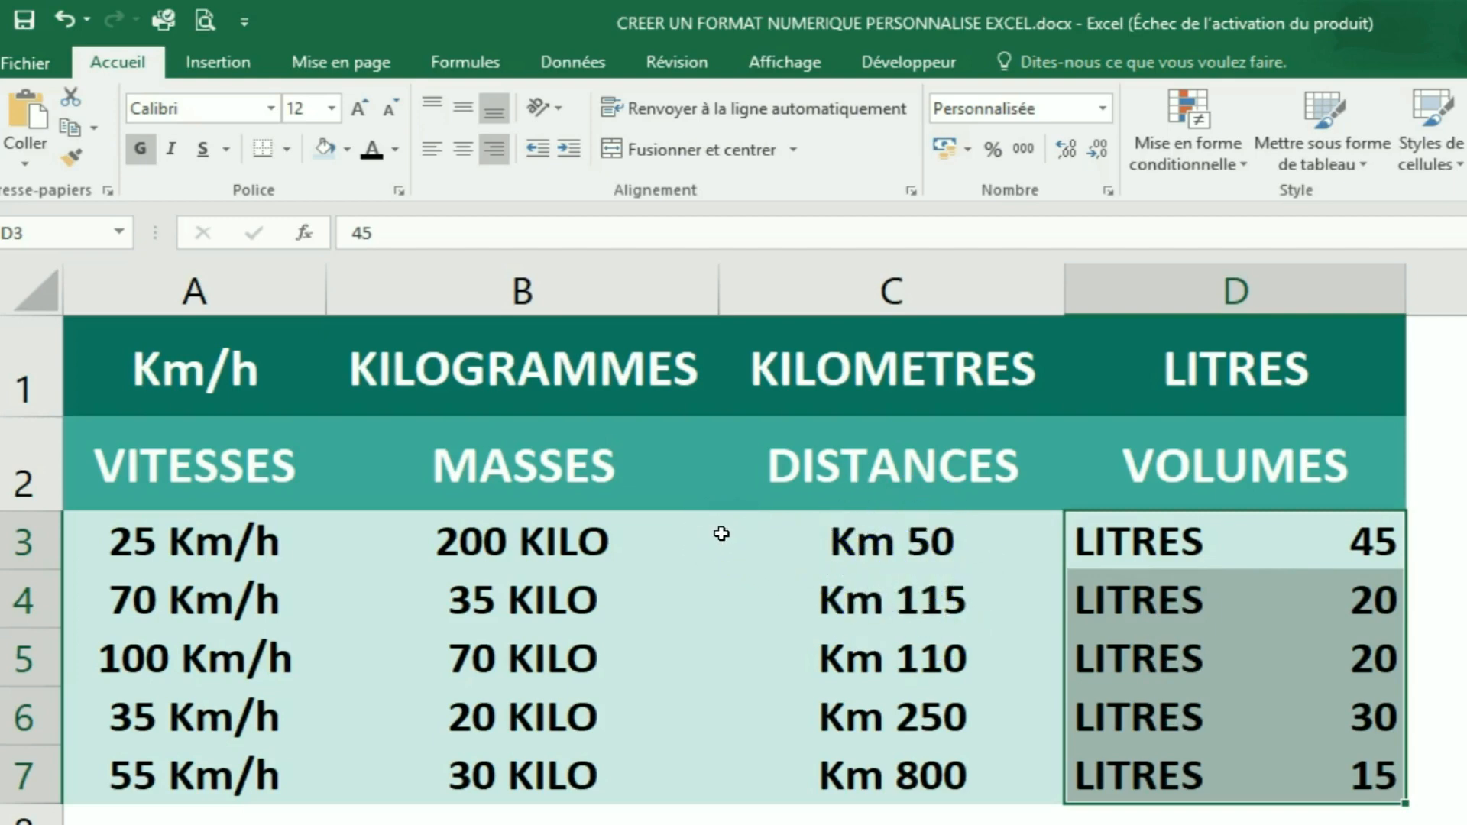
Step: Insert * # ## between the quoted Km unit and the 0 in the custom number code of the DISTANCES cells C3:C7, and apply it
drag(945, 562, 930, 778)
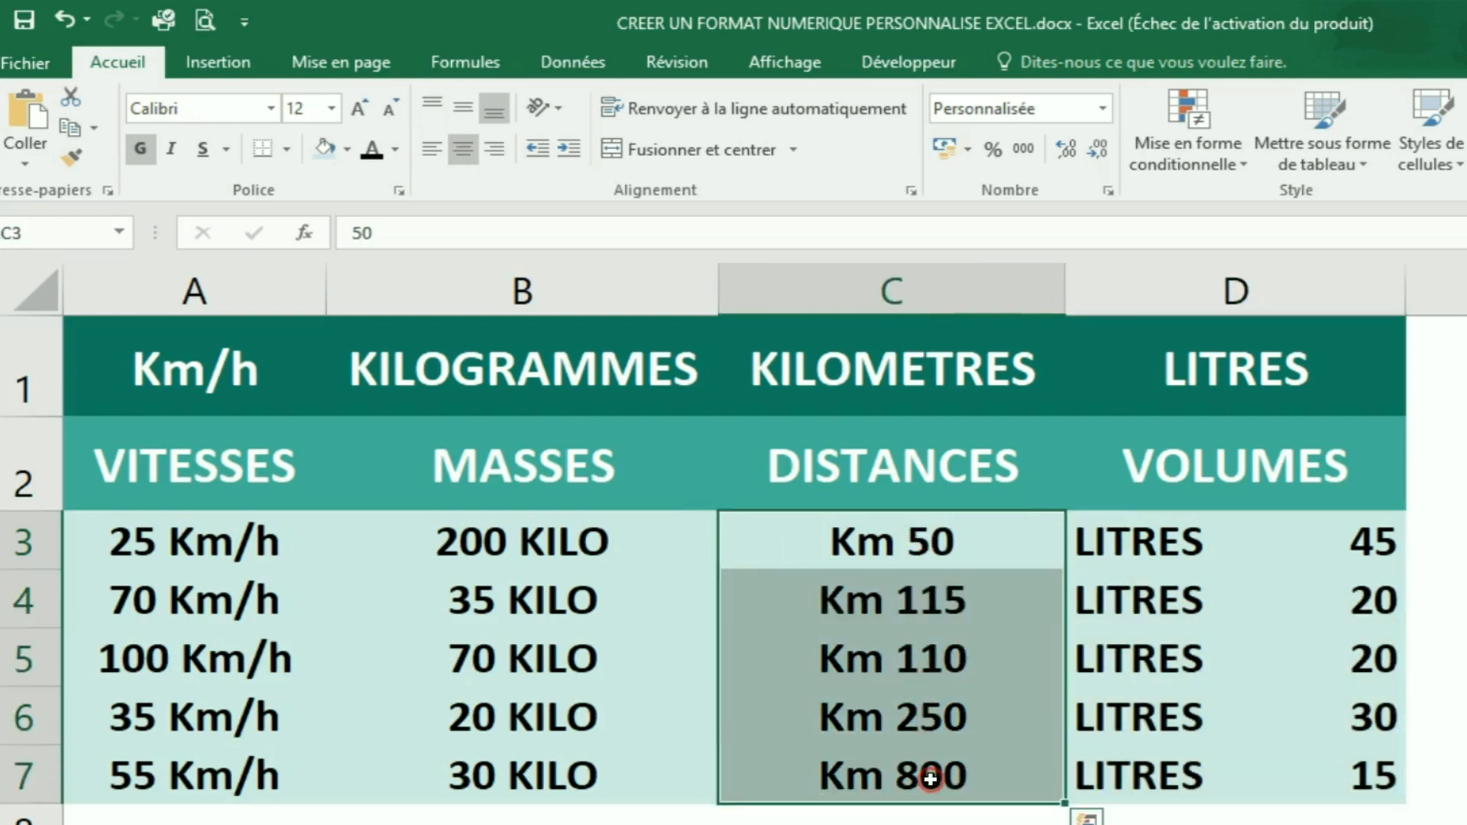
click(1108, 187)
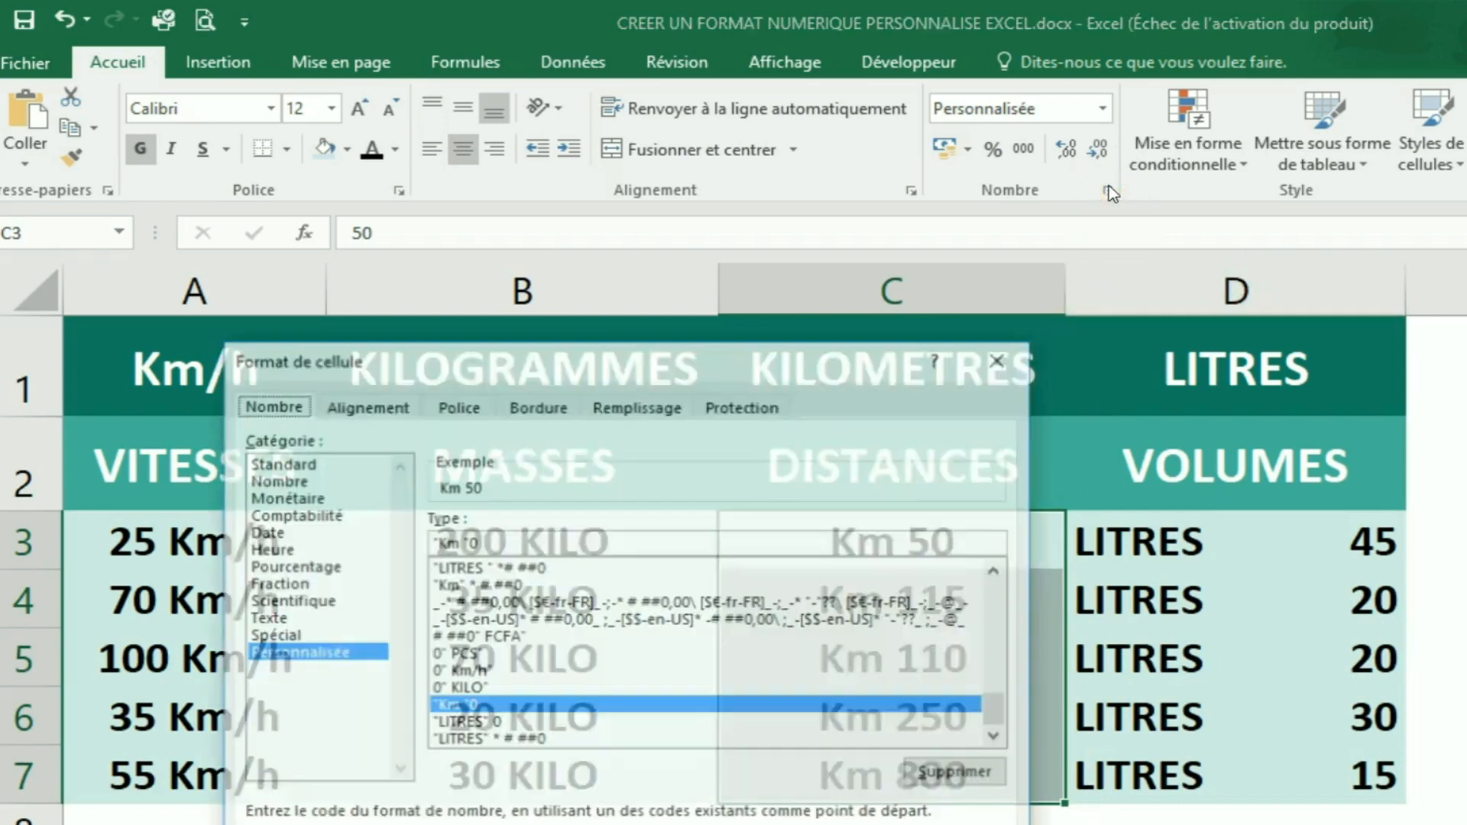
drag(799, 361, 1466, 356)
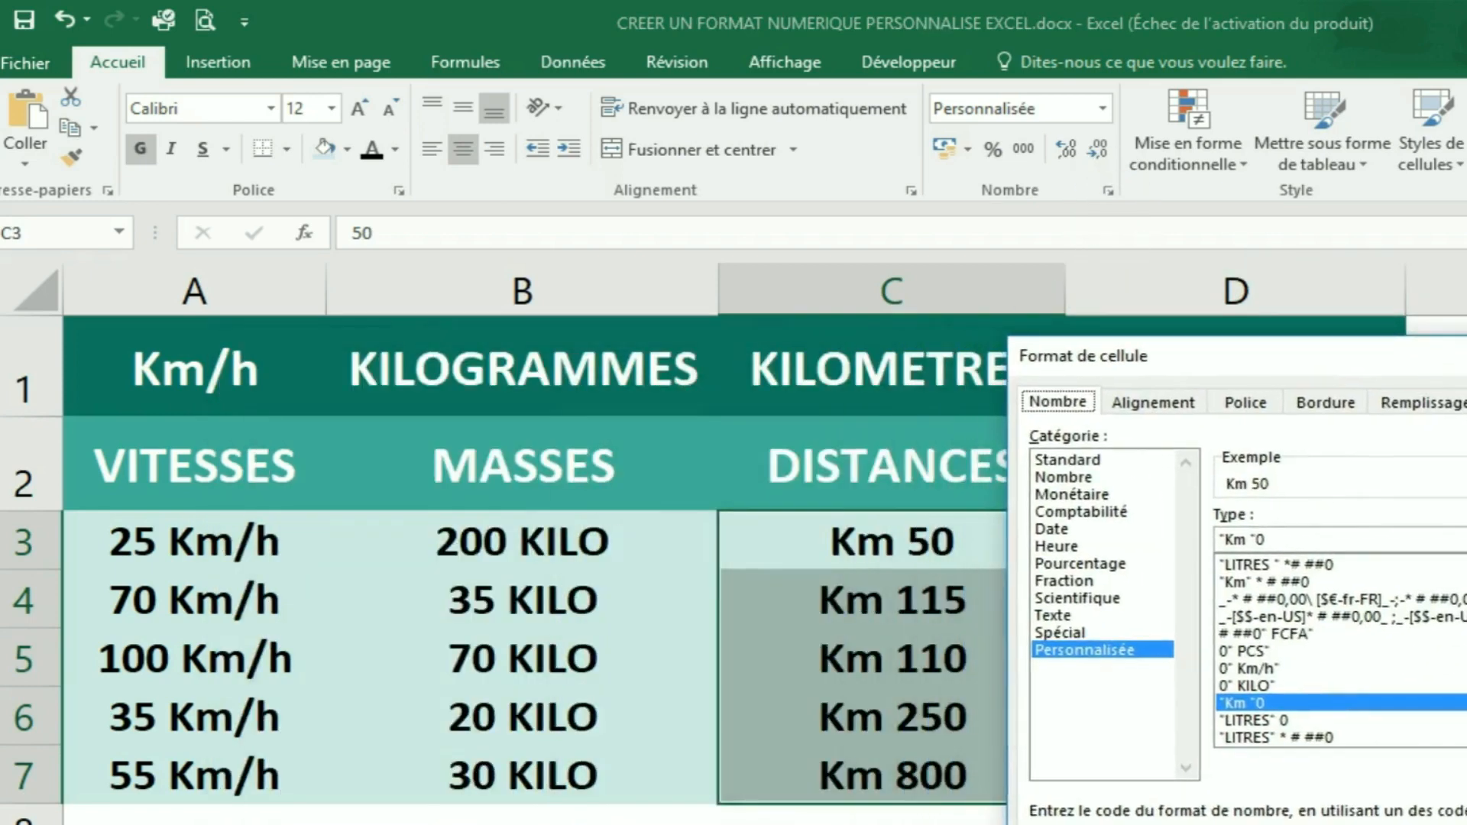
click(1255, 539)
text(")
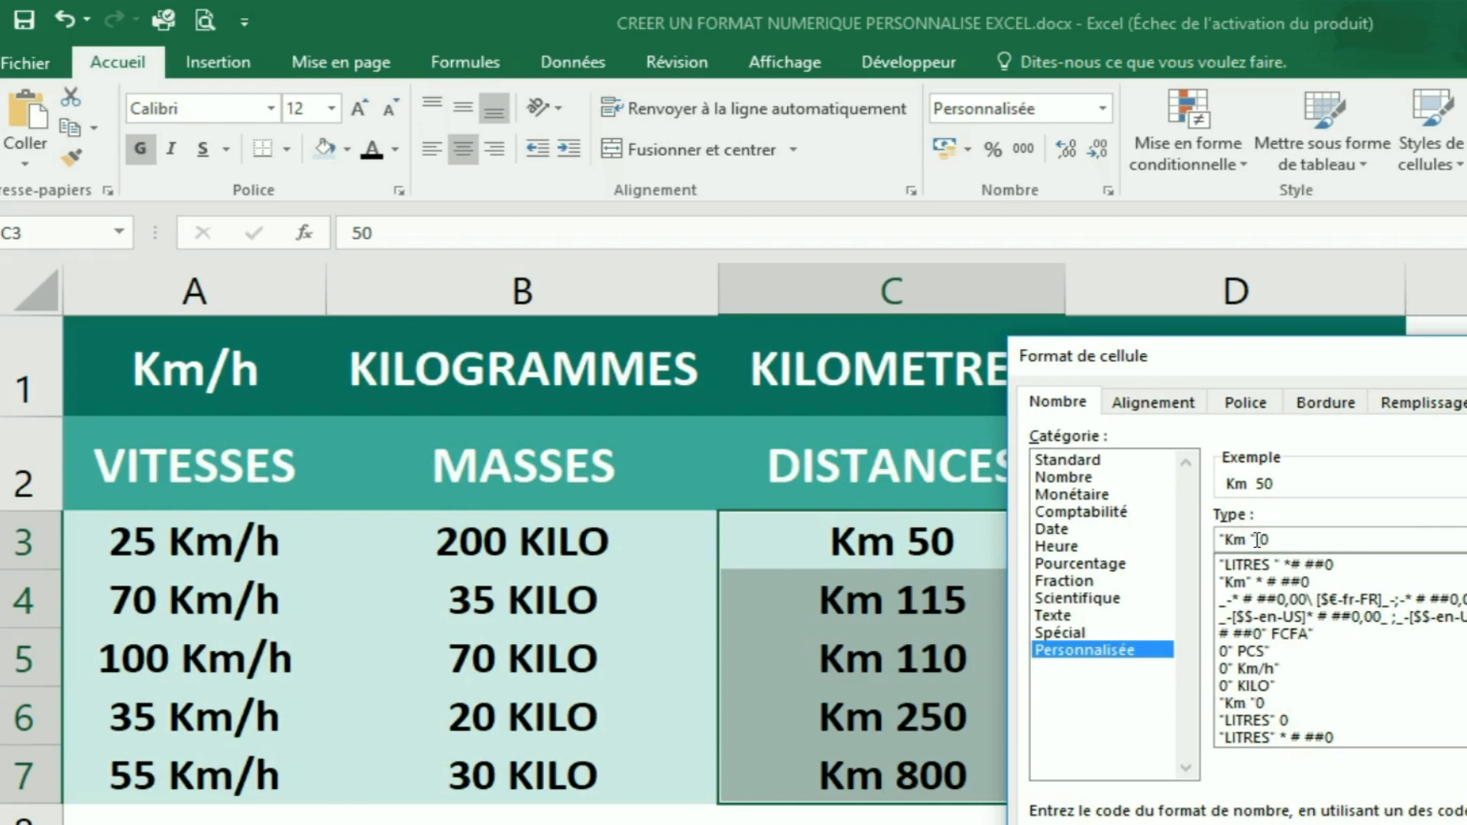
text(* # ##)
key(Return)
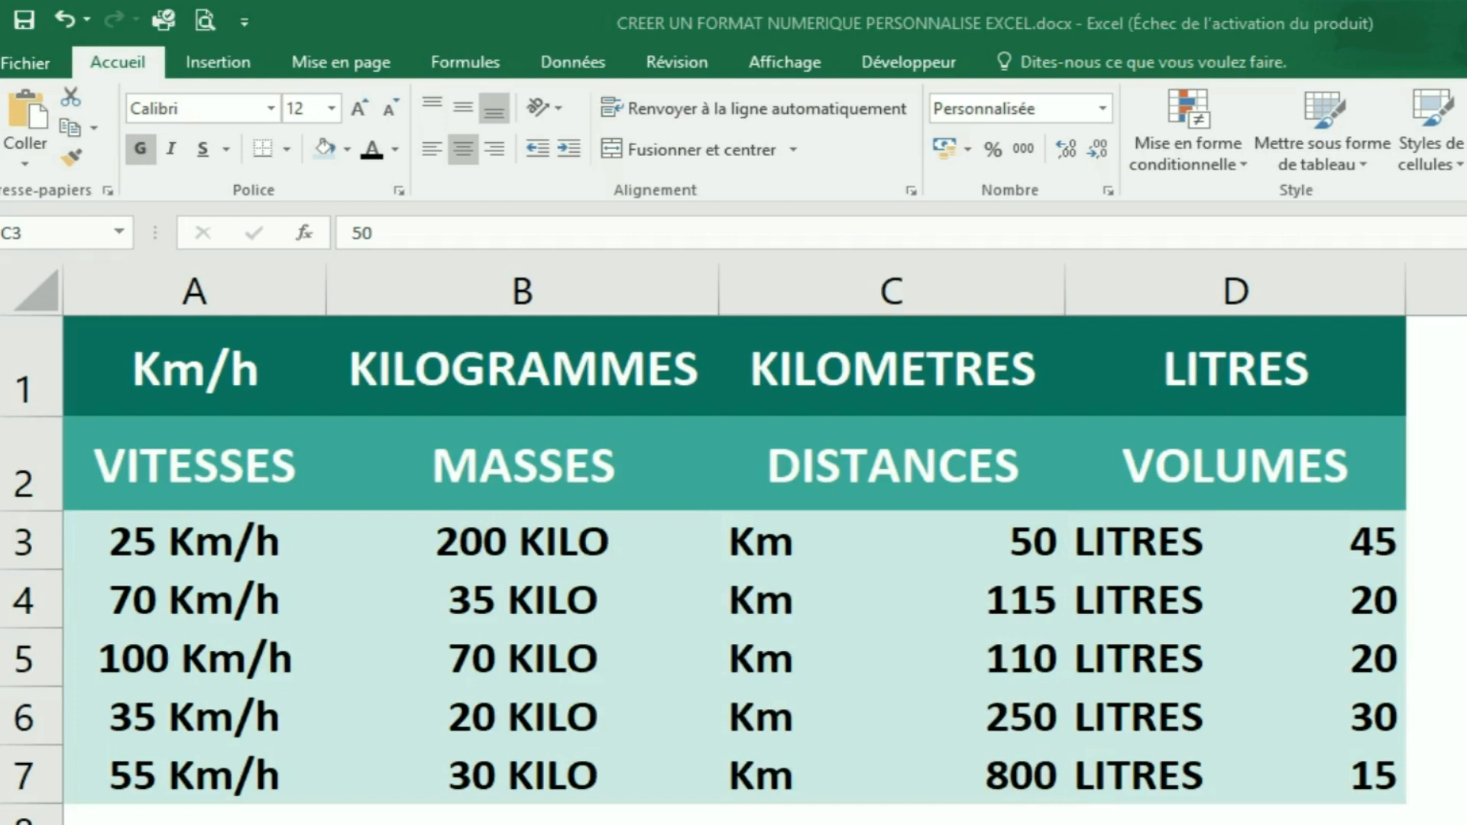
Step: Replace the first VOLUMES value in cell D3 with 20, entering only the number without the unit
click(1337, 535)
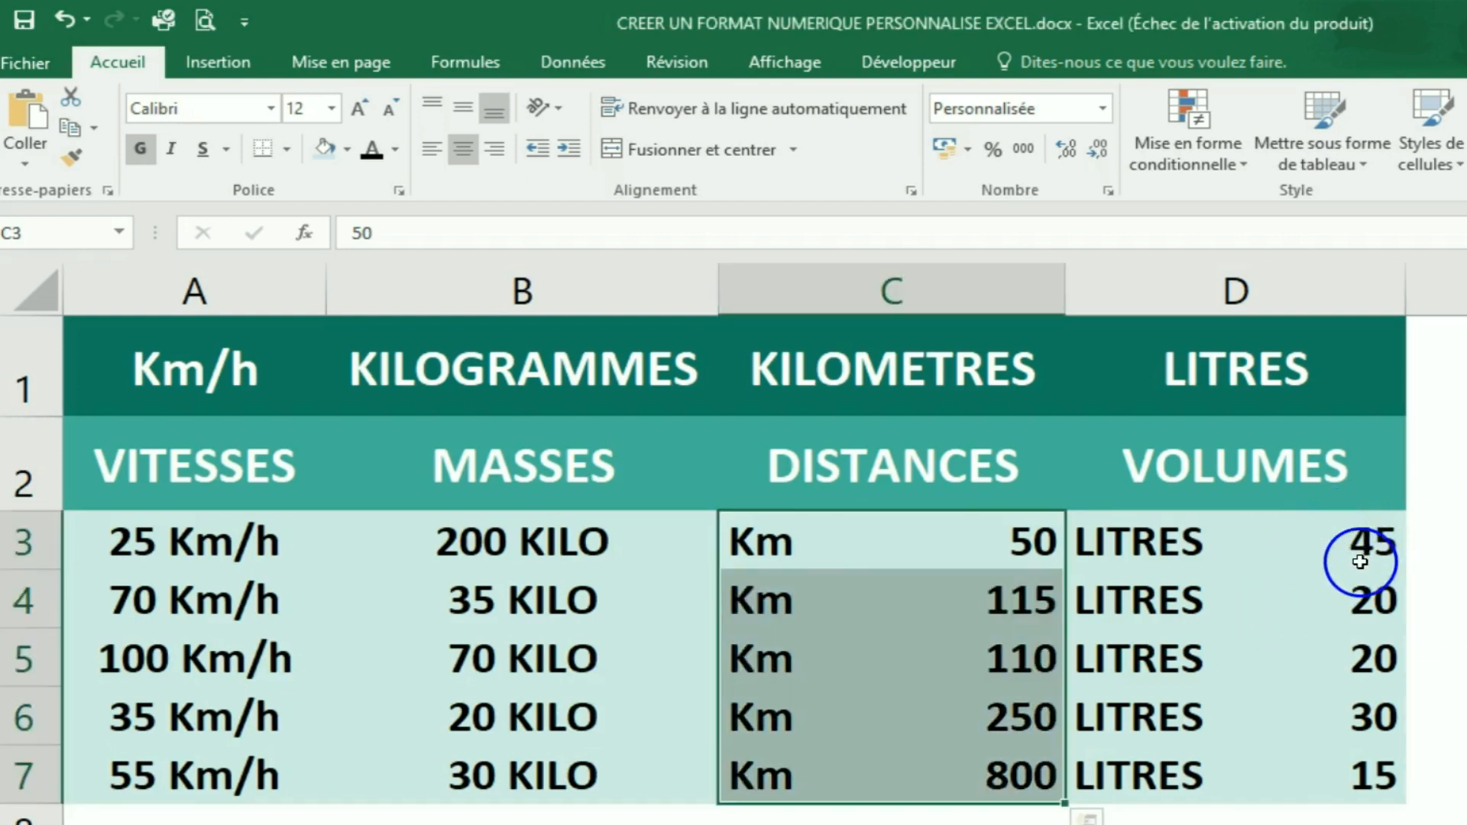
click(1340, 543)
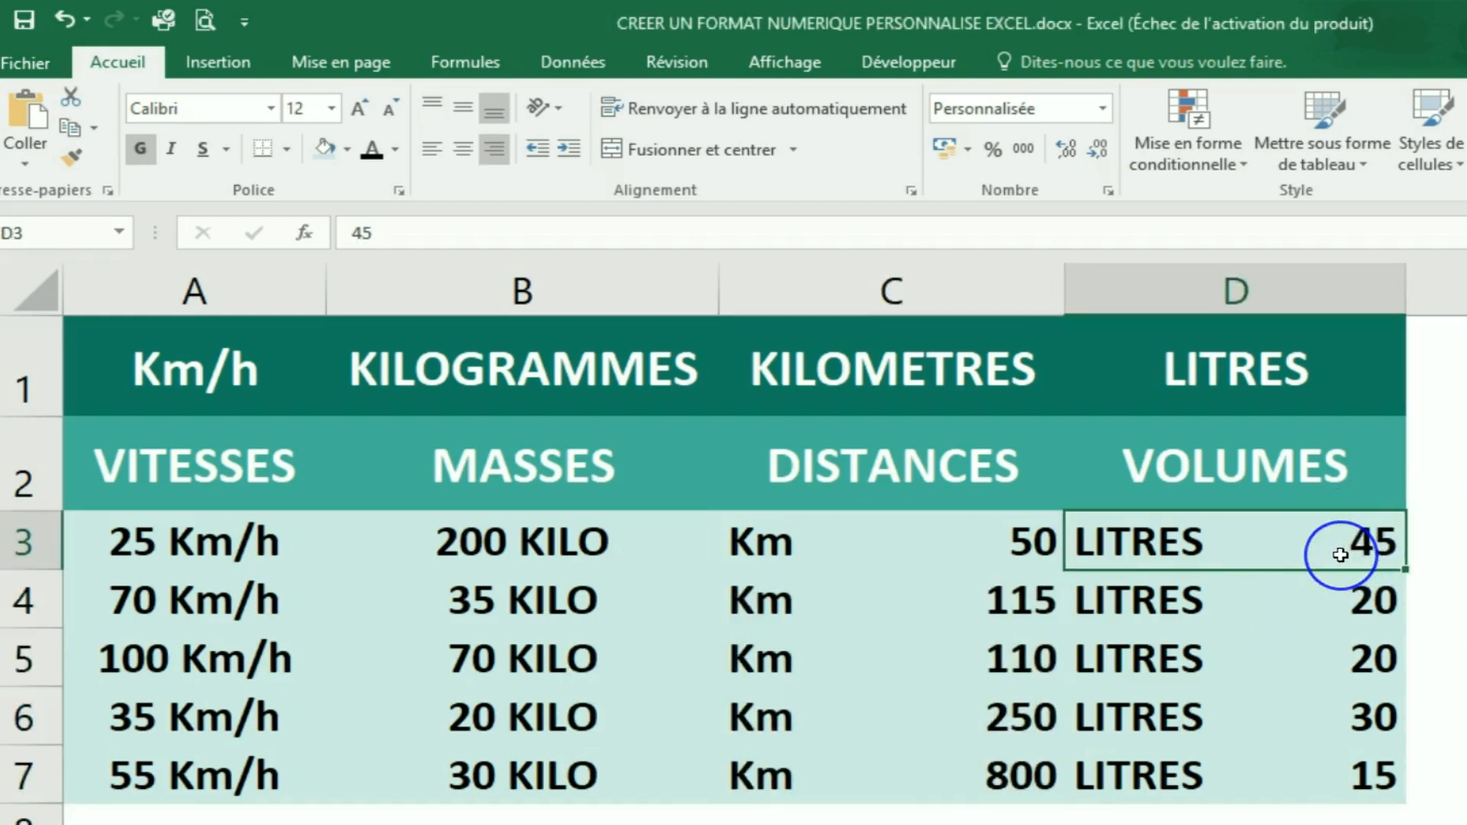
double_click(1340, 555)
key(Delete)
key(Delete)
text(20)
key(Return)
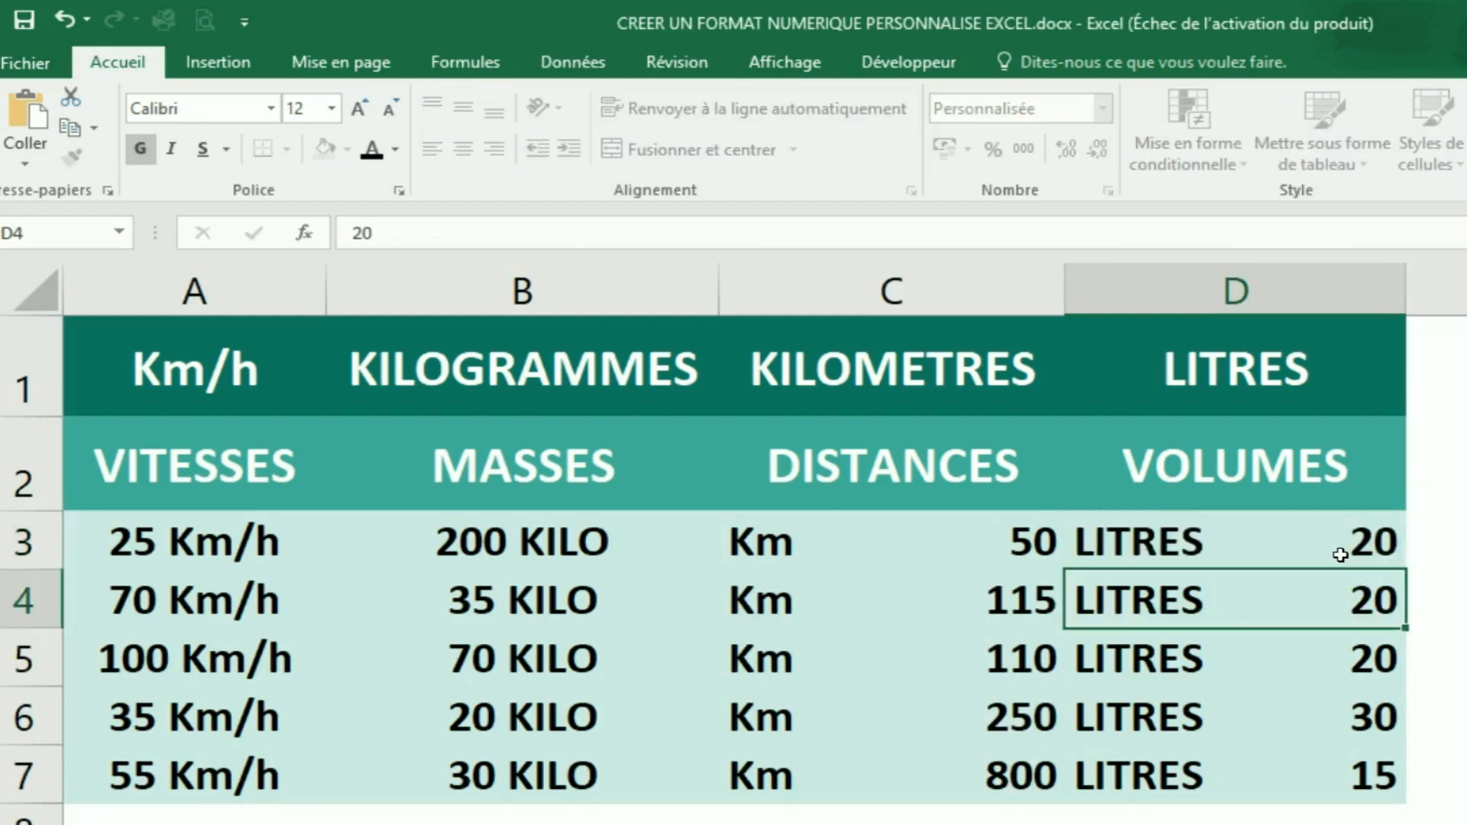